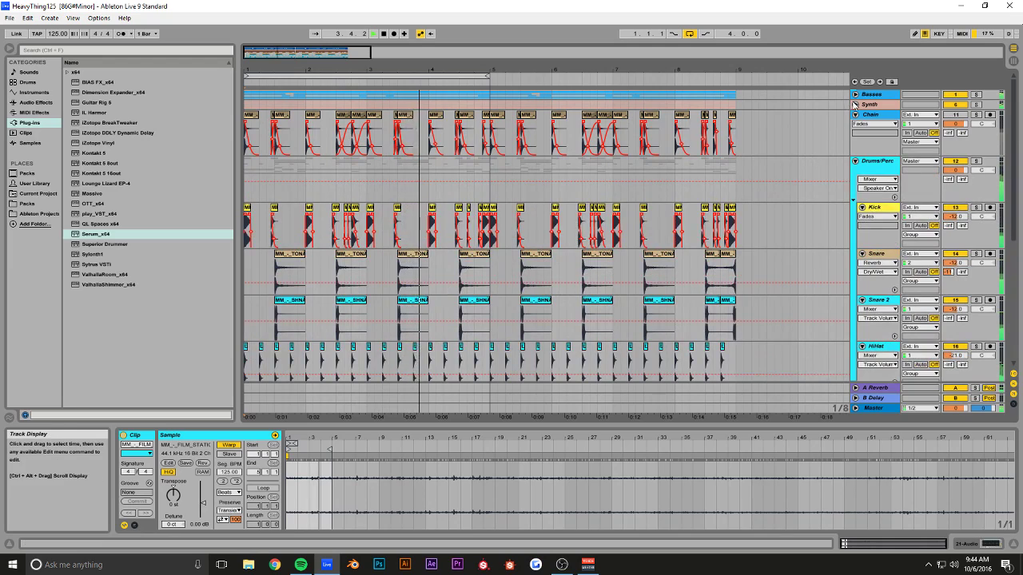
# - Solo the Pluck track in the Synth group to hear it alone, and unsolo it again
pyautogui.click(975, 141)
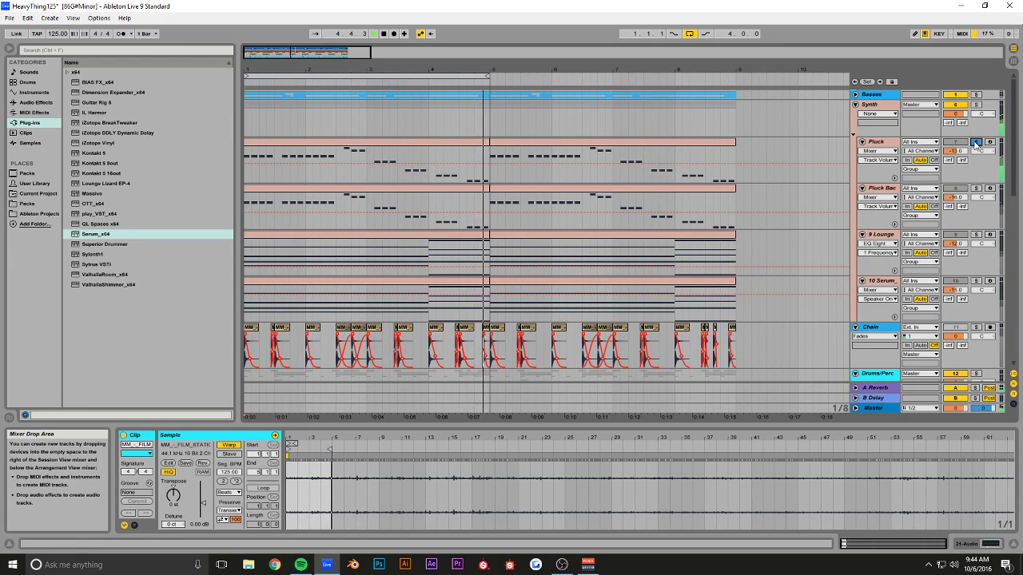
pyautogui.click(975, 142)
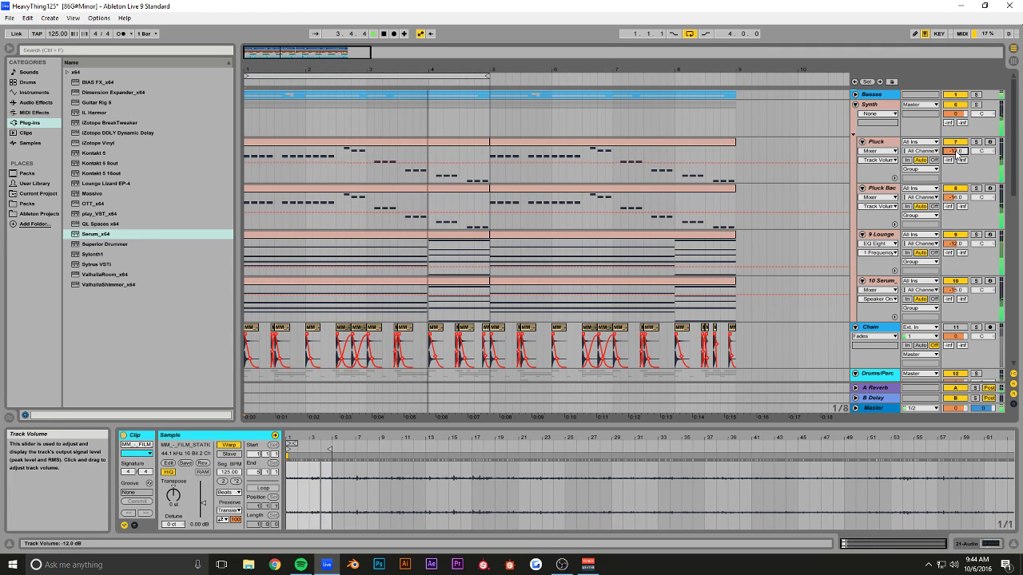
# - Fold the Synth and Drums/Perc groups and duplicate the whole eight-bar arrangement across all tracks
pyautogui.moveTo(379, 70); pyautogui.dragTo(379, 49)
pyautogui.moveTo(595, 69); pyautogui.dragTo(518, 61)
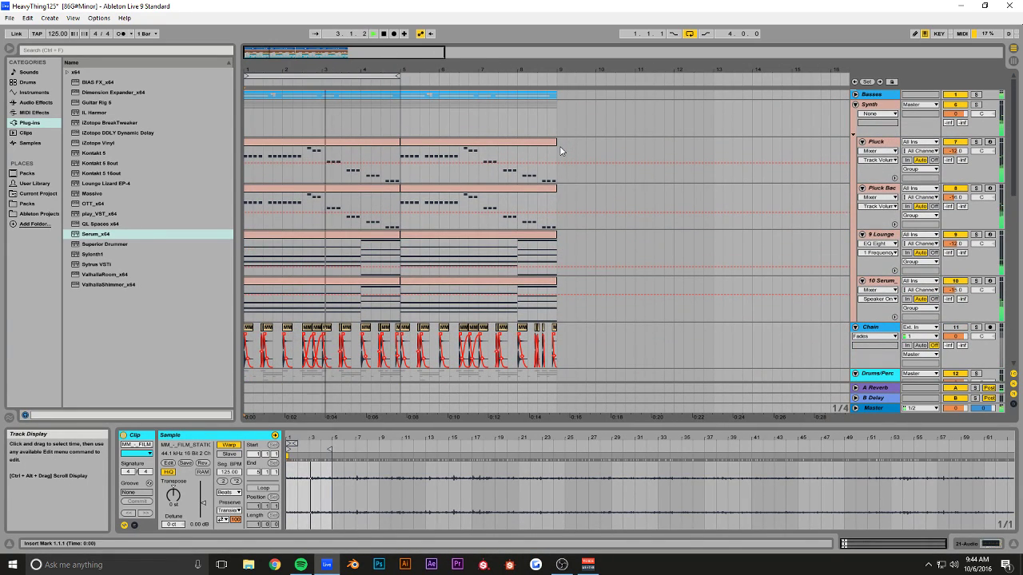
pyautogui.click(855, 104)
pyautogui.click(855, 161)
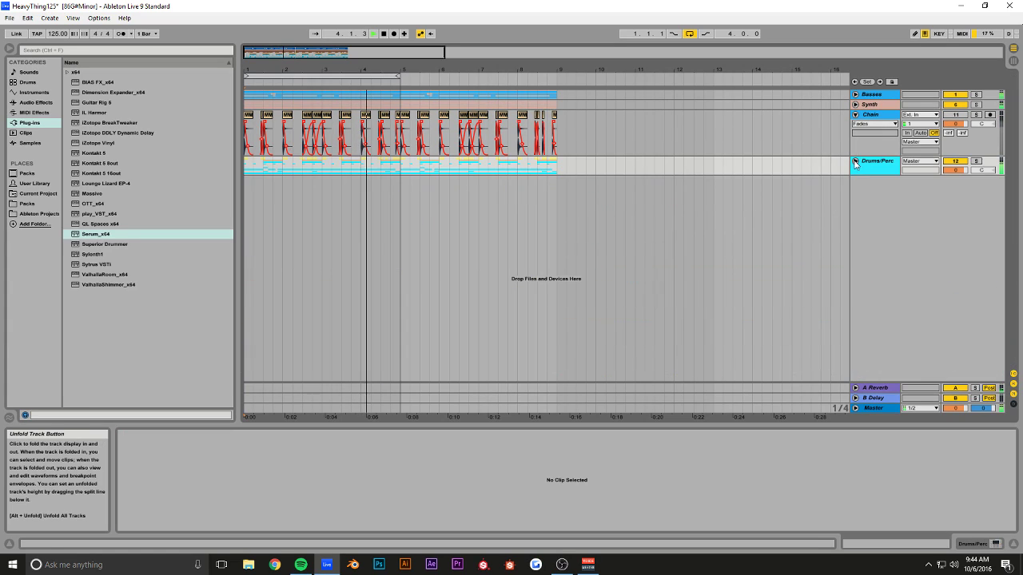
pyautogui.moveTo(557, 171); pyautogui.dragTo(244, 100)
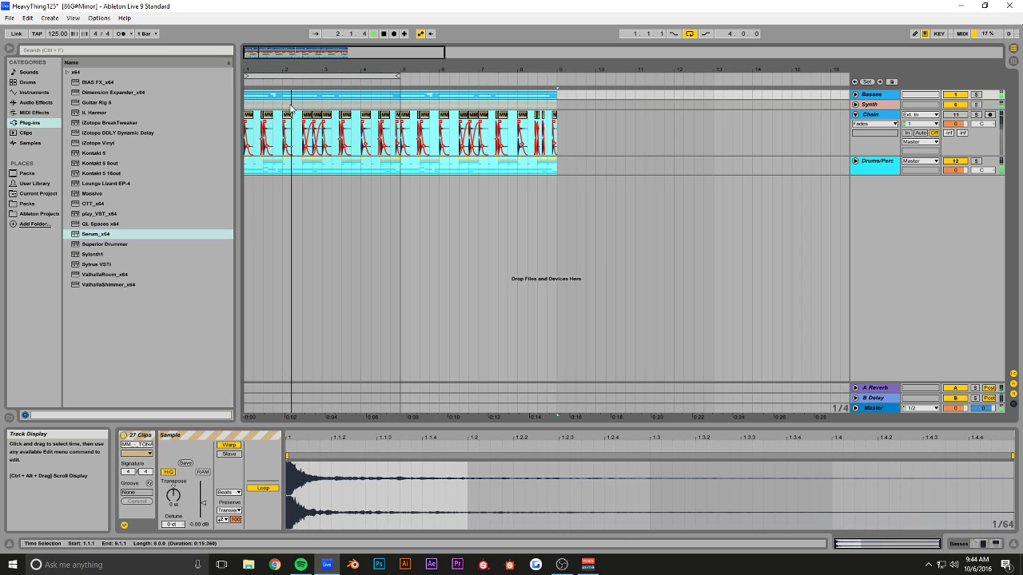
pyautogui.hotkey('ctrl', 'd')
# - Switch off the arrangement loop and play across the seam at bar 9
pyautogui.moveTo(393, 70); pyautogui.dragTo(361, 57)
pyautogui.click(691, 35)
pyautogui.press('space')
pyautogui.press('space')
pyautogui.press('space')
pyautogui.click(519, 108)
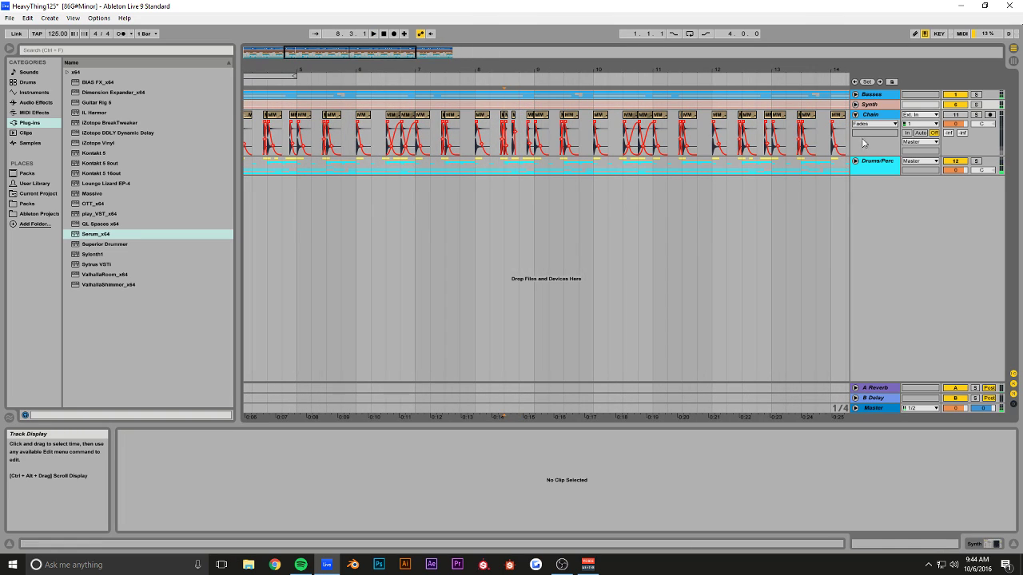
# - Unfold the Drums/Perc group and play the drums from 8.3.1 into bar 9
pyautogui.click(854, 160)
pyautogui.press('space')
pyautogui.moveTo(376, 48); pyautogui.dragTo(358, 52)
pyautogui.press('space')
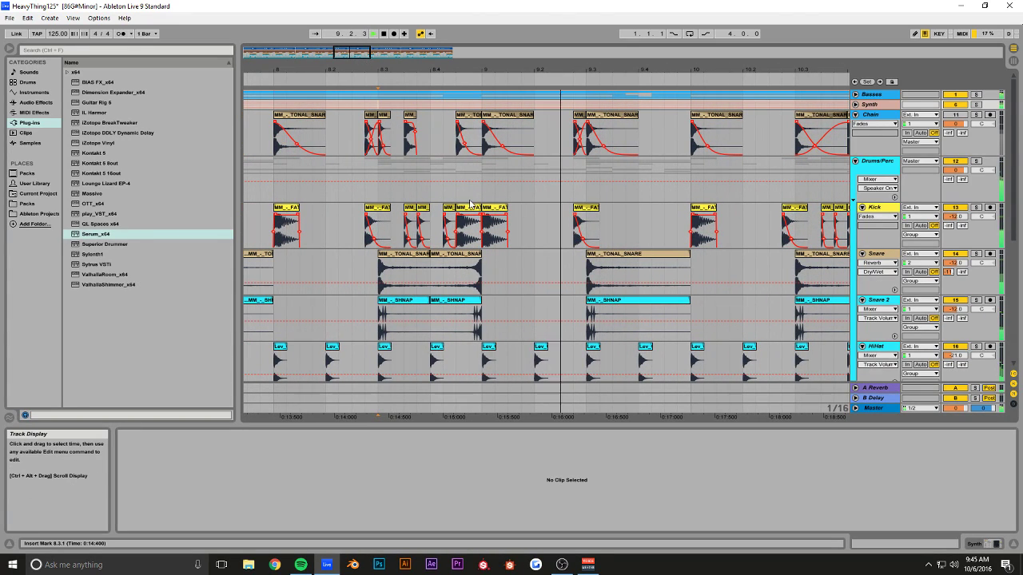
# - Extend the fade-in of the reversed snare clip at 8.4 to its end at bar 9, creating a crossfade, and play the transition
pyautogui.click(463, 255)
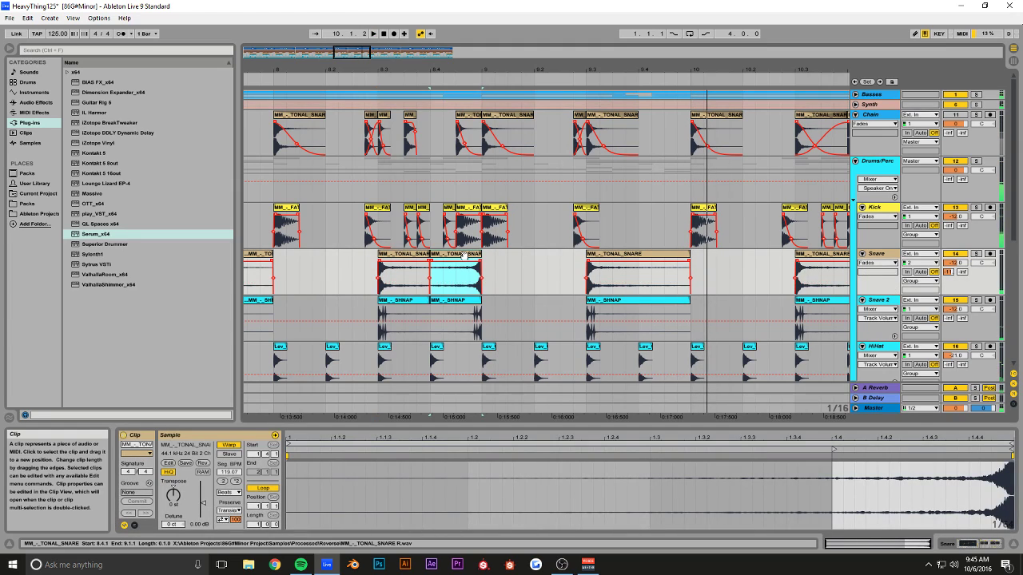
pyautogui.moveTo(430, 261); pyautogui.dragTo(480, 261)
pyautogui.press('space')
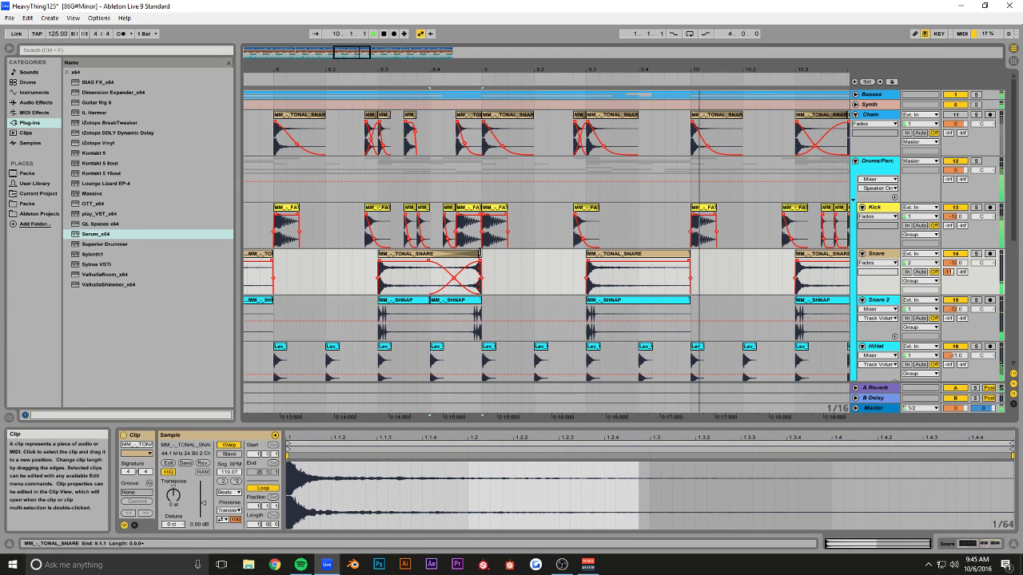
pyautogui.scroll(-4, 485, 252)
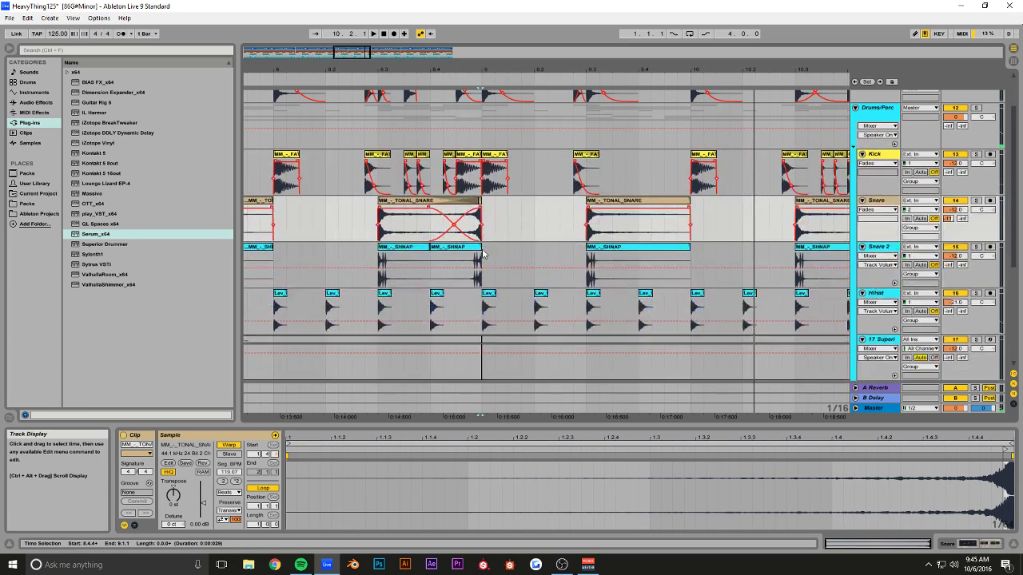
pyautogui.hscroll(-2, 489, 244)
pyautogui.moveTo(489, 70); pyautogui.dragTo(11, 200)
pyautogui.moveTo(526, 208); pyautogui.dragTo(560, 208)
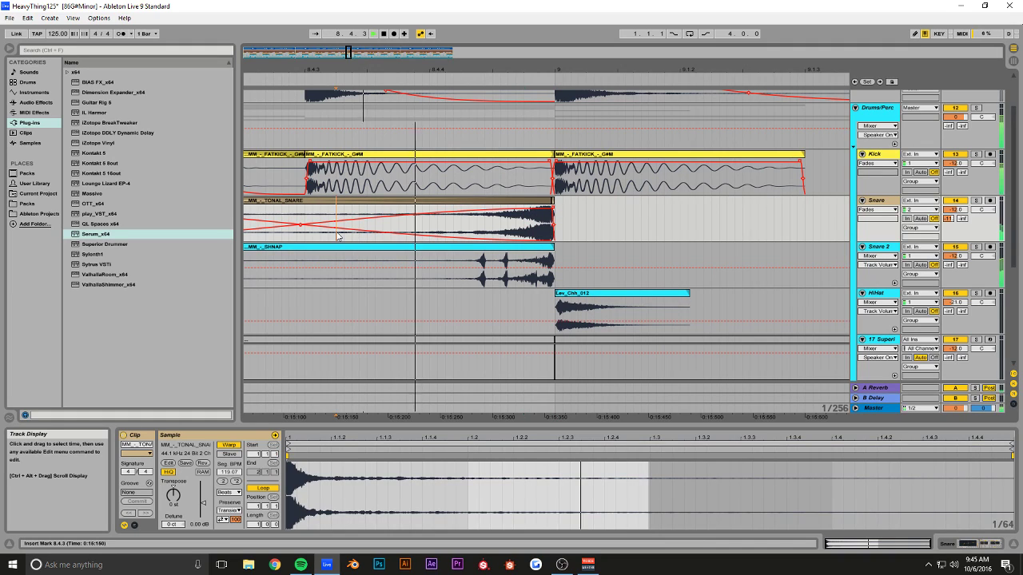
pyautogui.press('space')
pyautogui.moveTo(349, 52); pyautogui.dragTo(351, 15)
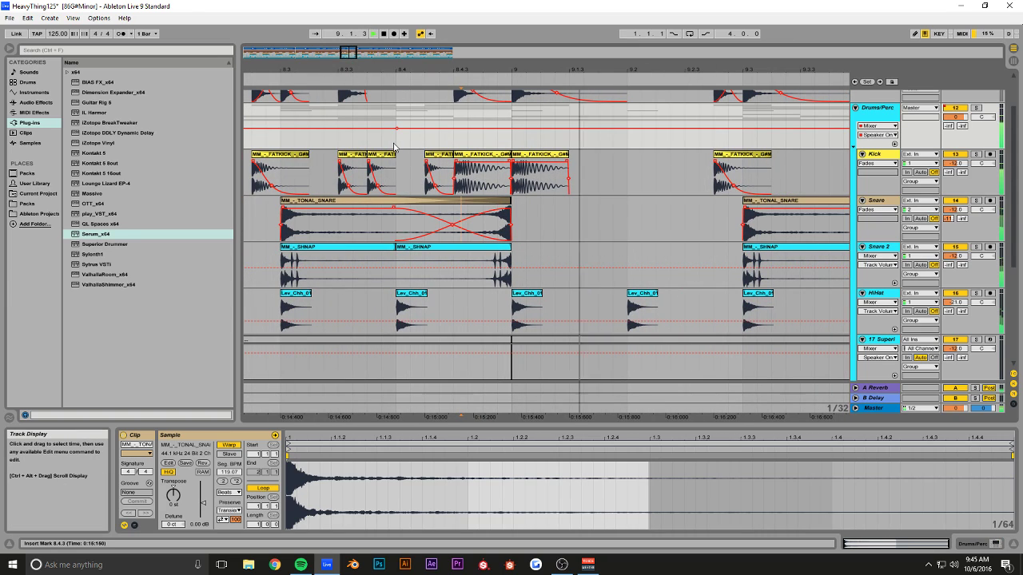
pyautogui.click(398, 135)
# - Shorten the kick clip at 8.4.3 to end at 8.4.4, duplicate it up to bar 9 and play the fill
pyautogui.scroll(2, 399, 135)
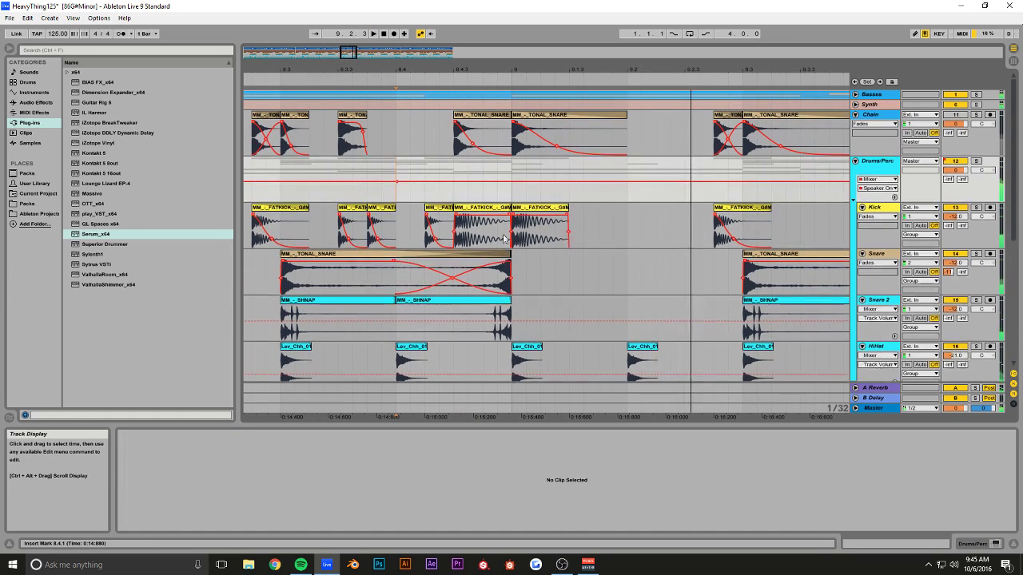
pyautogui.moveTo(510, 209); pyautogui.dragTo(481, 209)
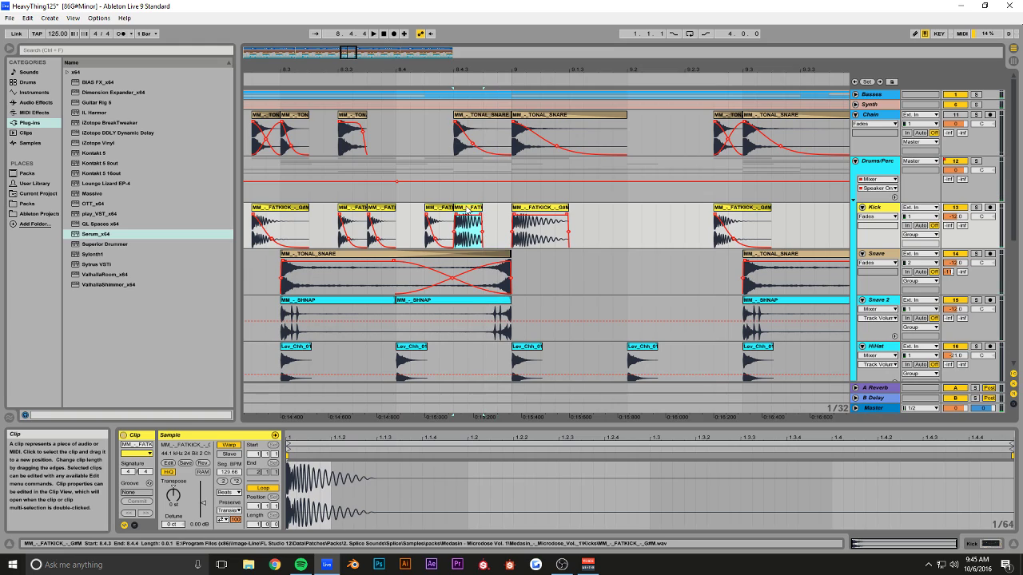
pyautogui.hotkey('ctrl', 'd')
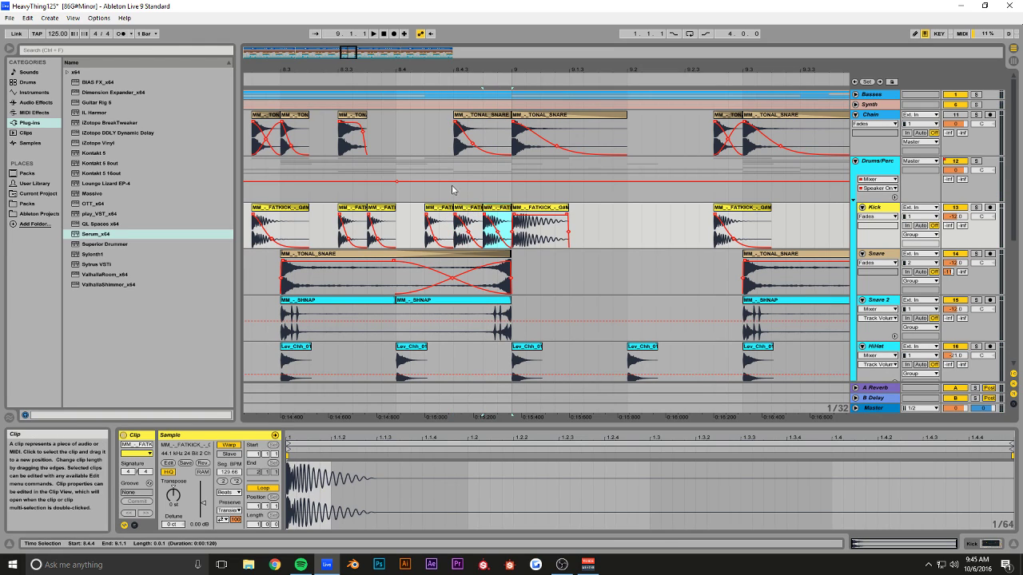
pyautogui.click(453, 196)
pyautogui.press('space')
pyautogui.press('space')
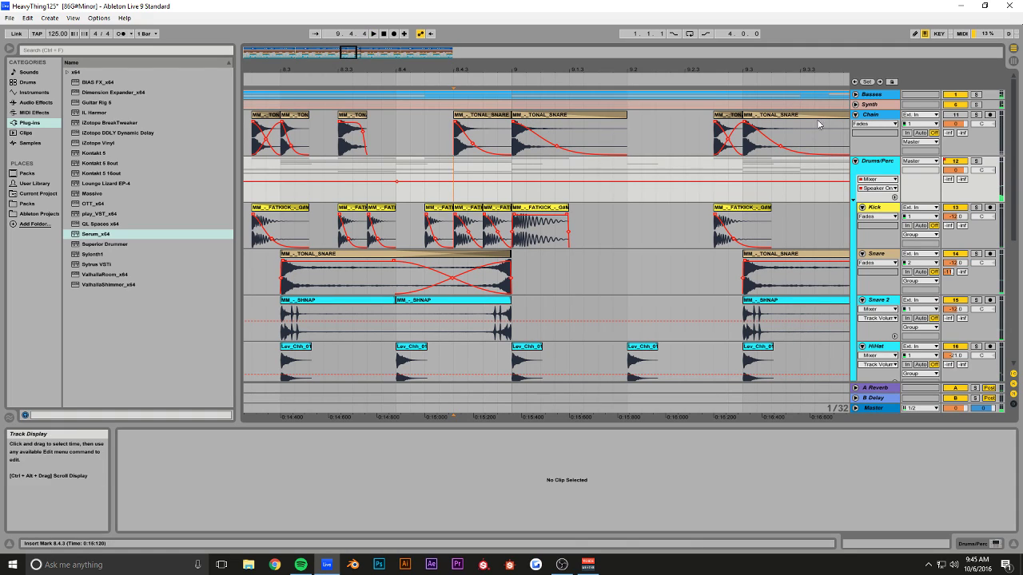
# - Unfold the Synth group and trim the starts of its four bar 9 clips to 9.2.1, leaving a one-beat gap
pyautogui.click(855, 104)
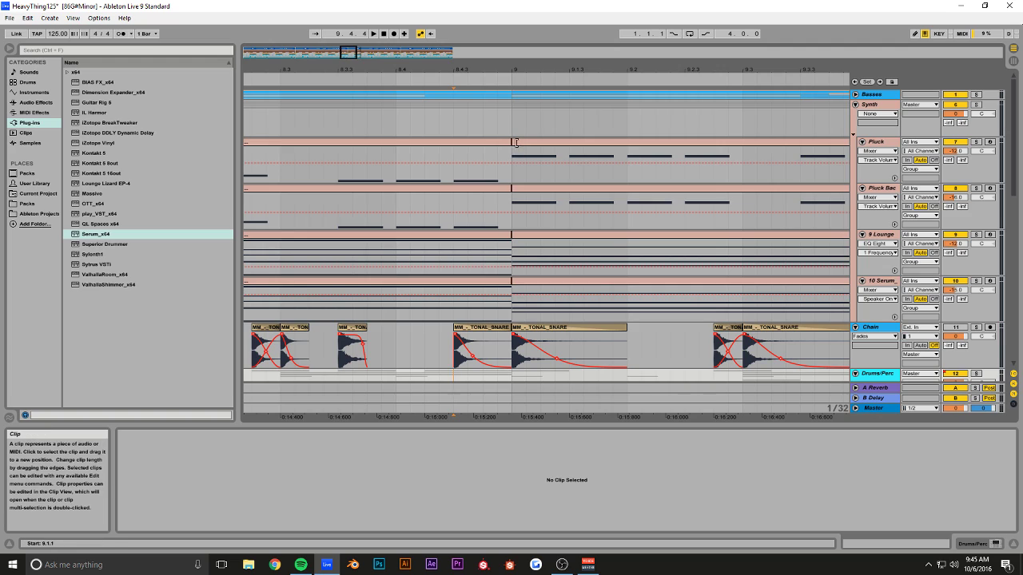
pyautogui.click(545, 168)
pyautogui.keyDown('shift'); pyautogui.click(536, 282); pyautogui.keyUp('shift')
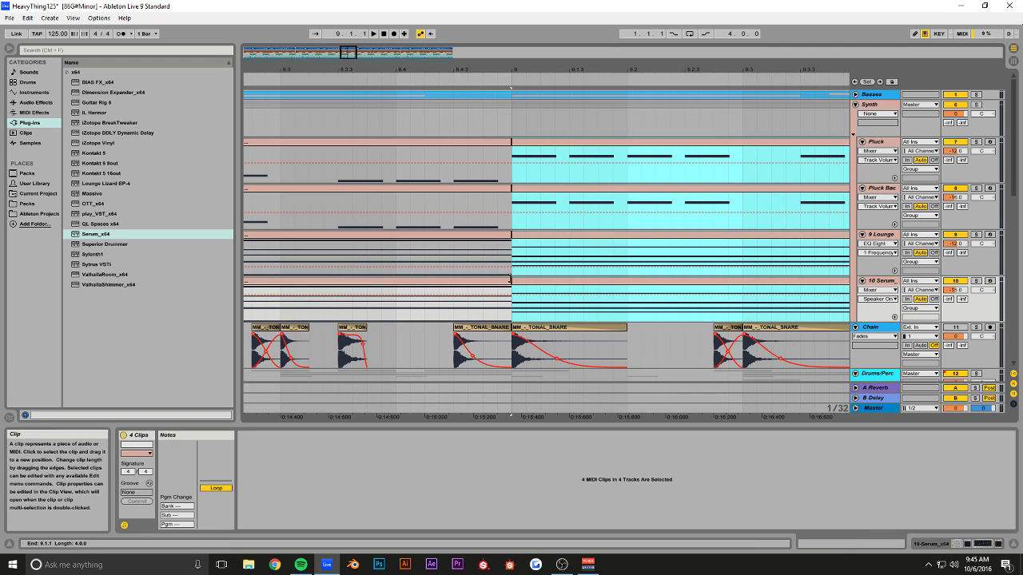
pyautogui.moveTo(514, 279); pyautogui.dragTo(630, 279)
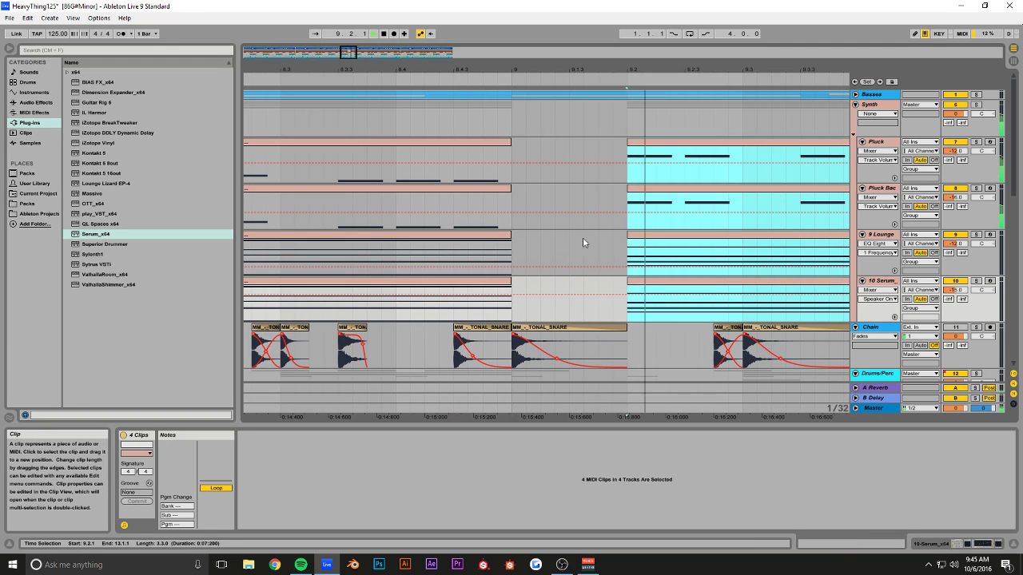
pyautogui.click(432, 124)
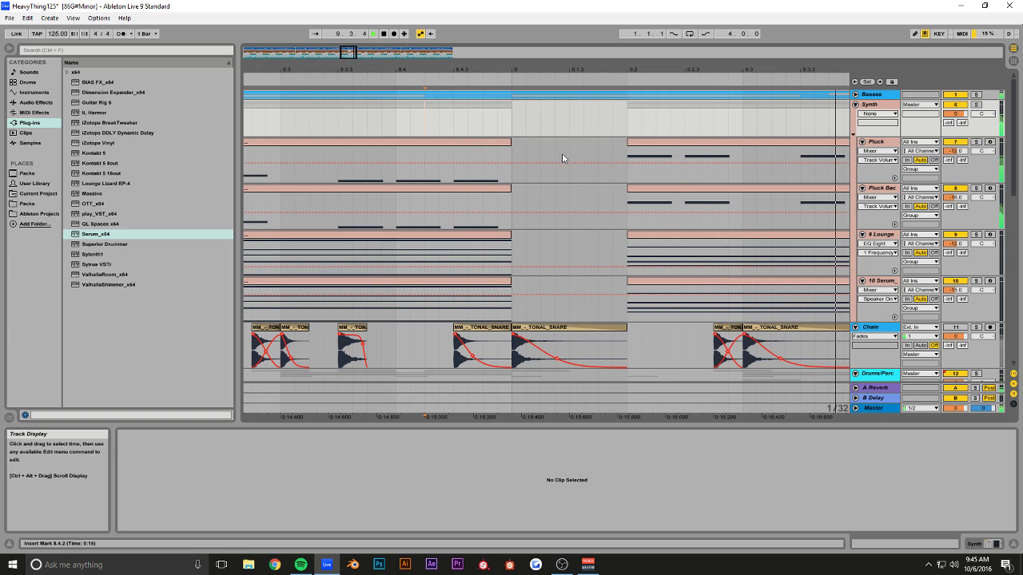
# - Play from 9.1.1 to check how the one-beat synth gap sounds against the drums
pyautogui.scroll(-8, 563, 157)
pyautogui.scroll(4, 573, 164)
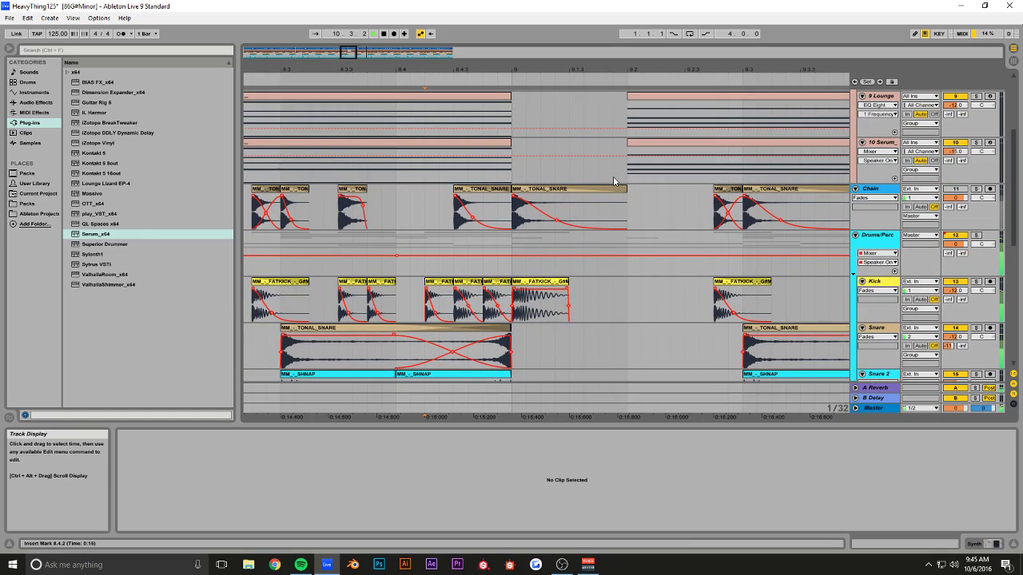
pyautogui.scroll(1, 601, 154)
pyautogui.click(515, 157)
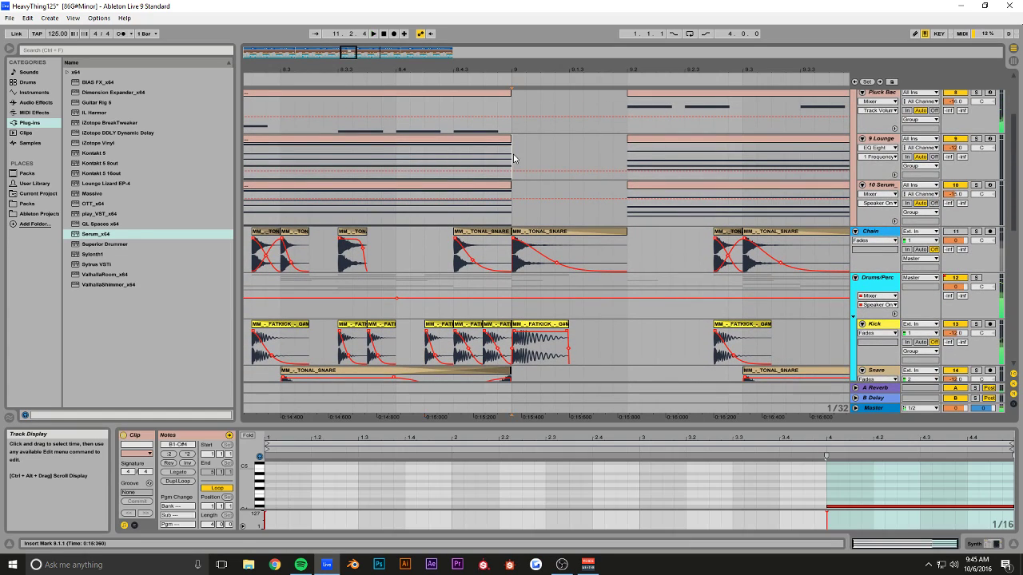
pyautogui.press('space')
pyautogui.press('space')
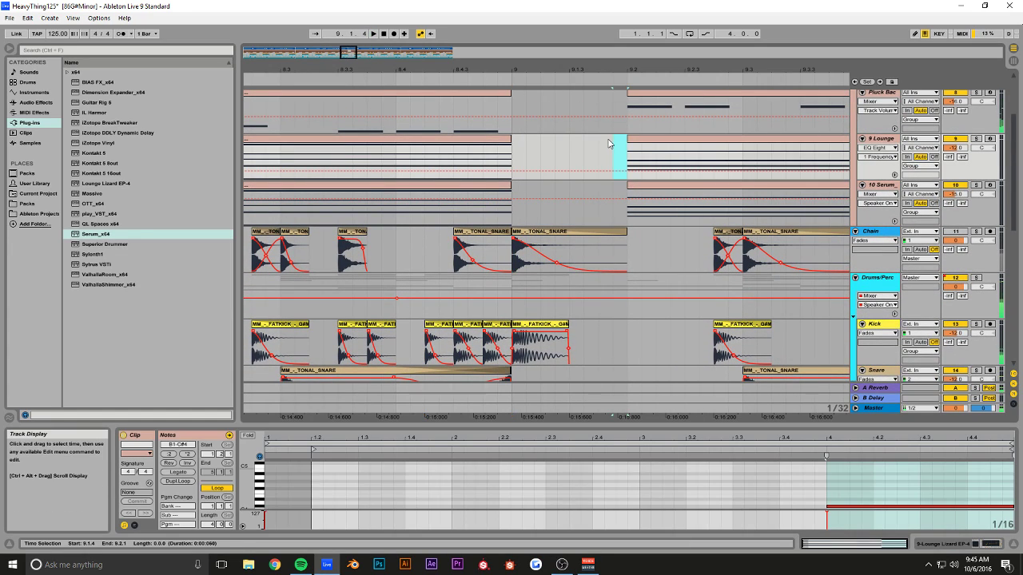
pyautogui.click(626, 143)
pyautogui.moveTo(627, 142)
pyautogui.mouseDown()
pyautogui.moveTo(511, 142)
pyautogui.moveTo(636, 142)
pyautogui.moveTo(626, 142)
pyautogui.mouseUp()
pyautogui.click(511, 108)
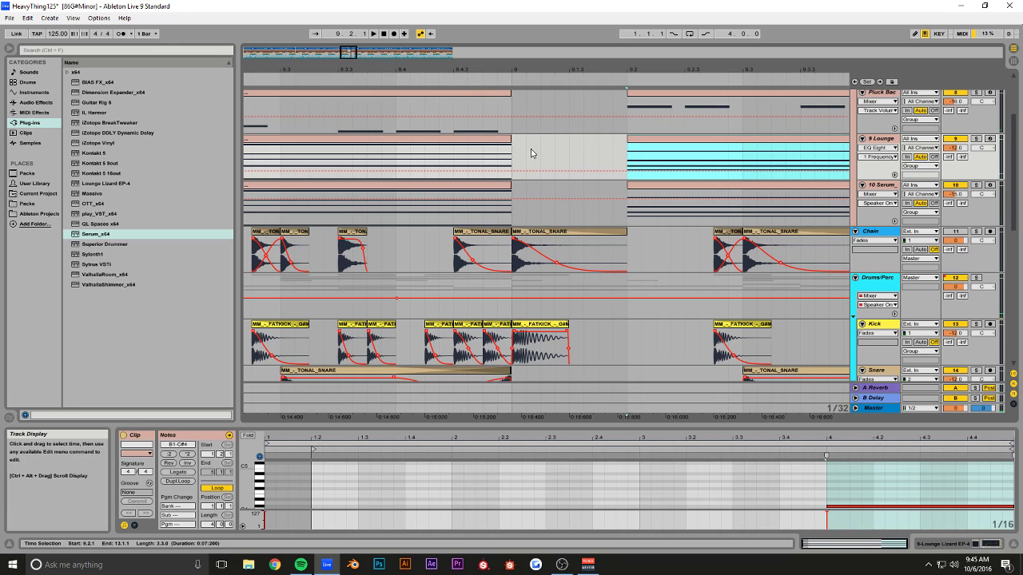
pyautogui.click(516, 158)
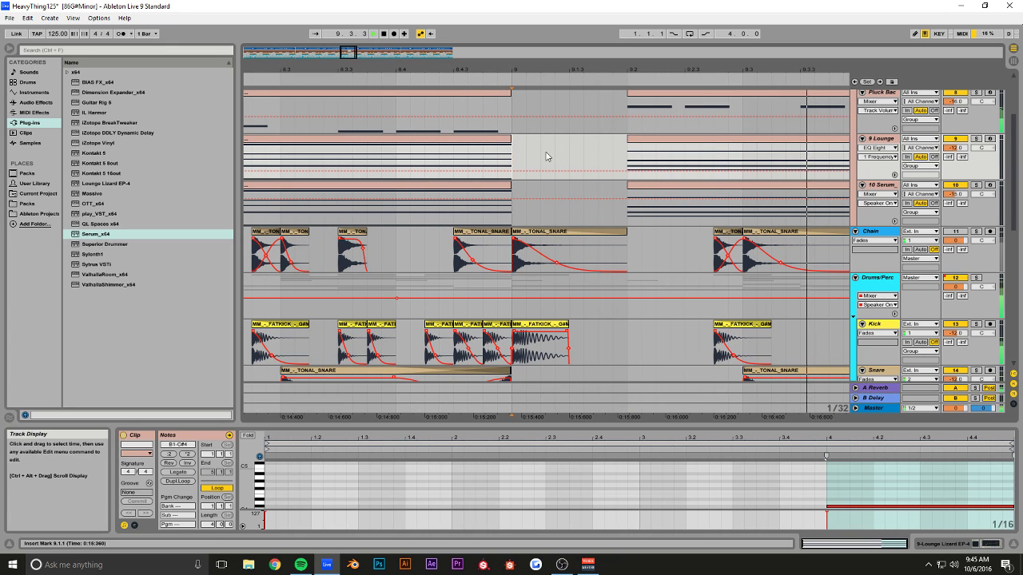
# - Play the arrangement from bar 7 to hear the transition into bar 9 in context
pyautogui.scroll(4, 547, 159)
pyautogui.moveTo(349, 53); pyautogui.dragTo(371, 15)
pyautogui.click(429, 163)
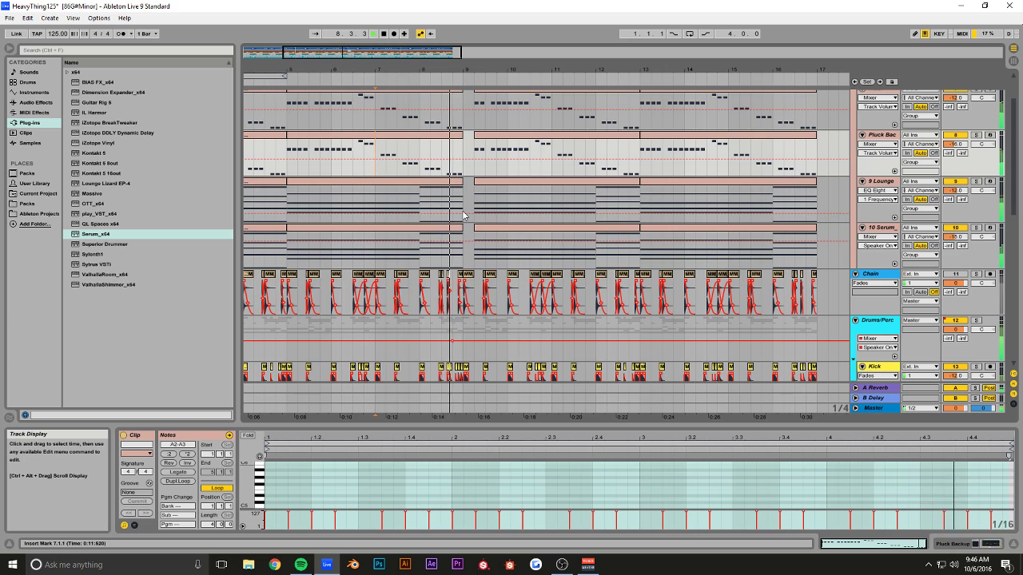
pyautogui.press('space')
# - Unfold the Basses group and open the Bass clip at bar 9 in an enlarged note editor
pyautogui.moveTo(428, 70); pyautogui.dragTo(427, 120)
pyautogui.scroll(5, 480, 127)
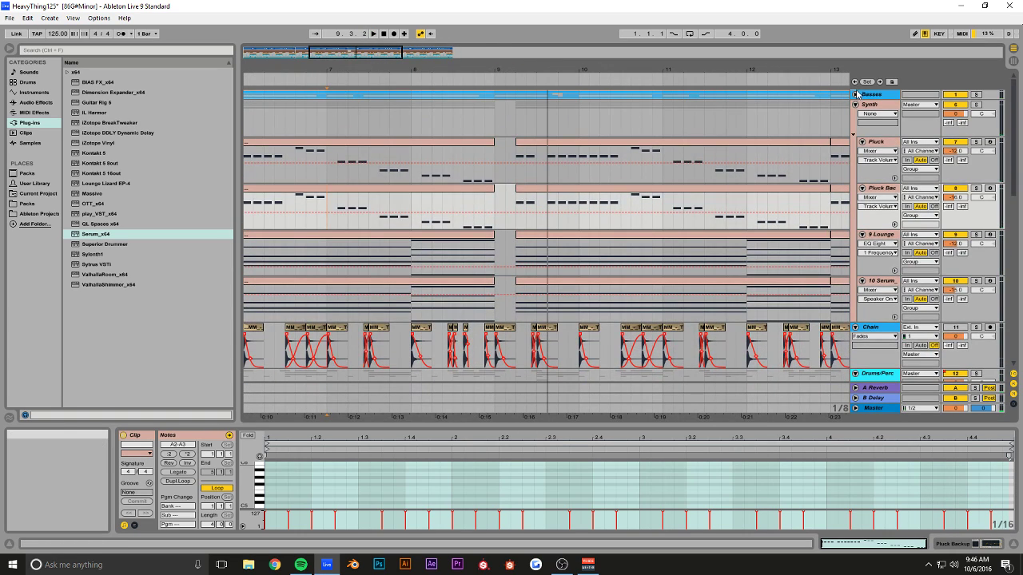
pyautogui.scroll(5, 570, 119)
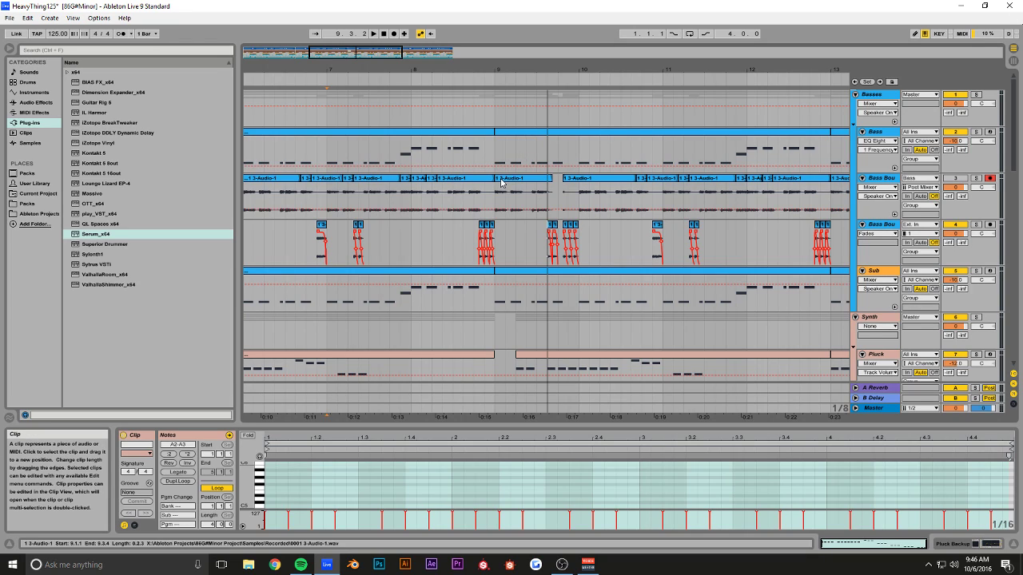
pyautogui.click(501, 136)
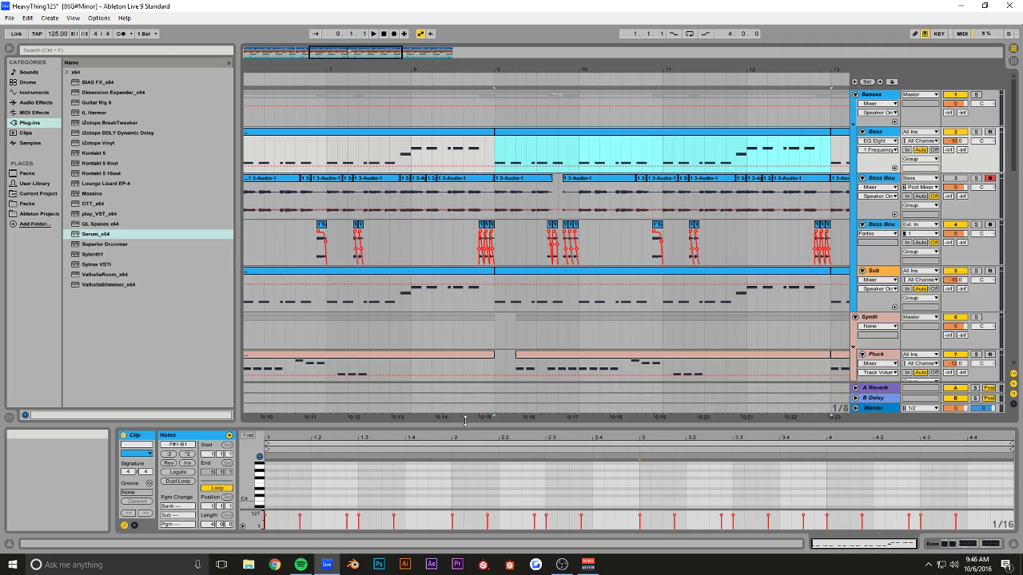
pyautogui.moveTo(462, 419); pyautogui.dragTo(464, 225)
# - Solo the Bass track and loop the two bars from 9.1.1 to 11.1.1
pyautogui.click(974, 132)
pyautogui.press('space')
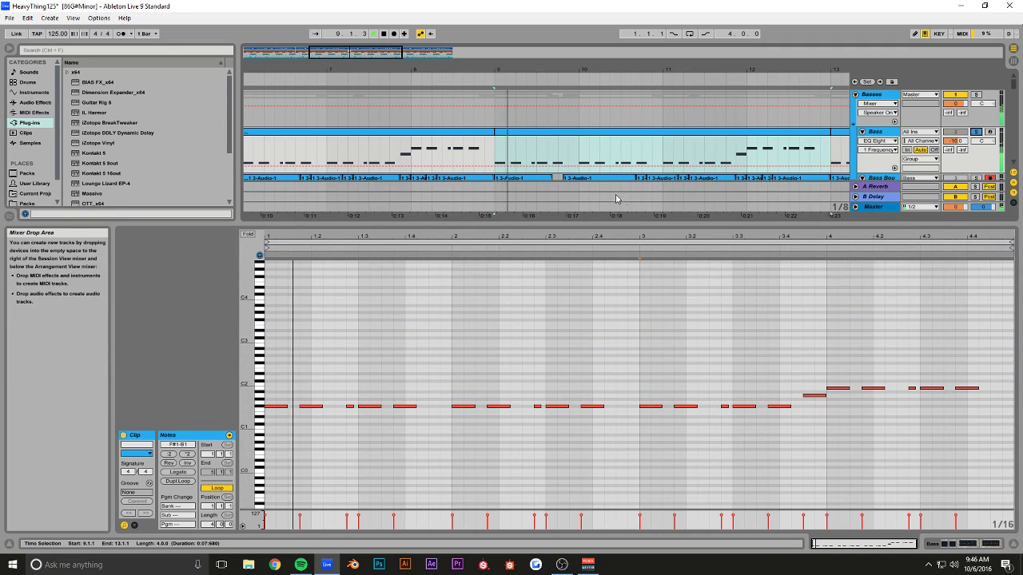
pyautogui.moveTo(500, 105); pyautogui.dragTo(644, 114)
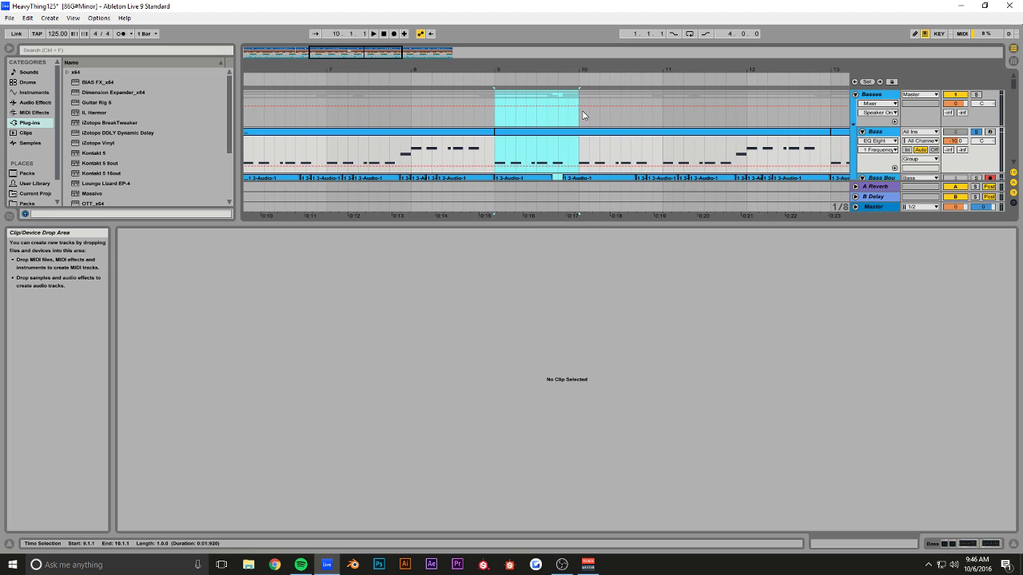
pyautogui.moveTo(583, 114); pyautogui.dragTo(663, 113)
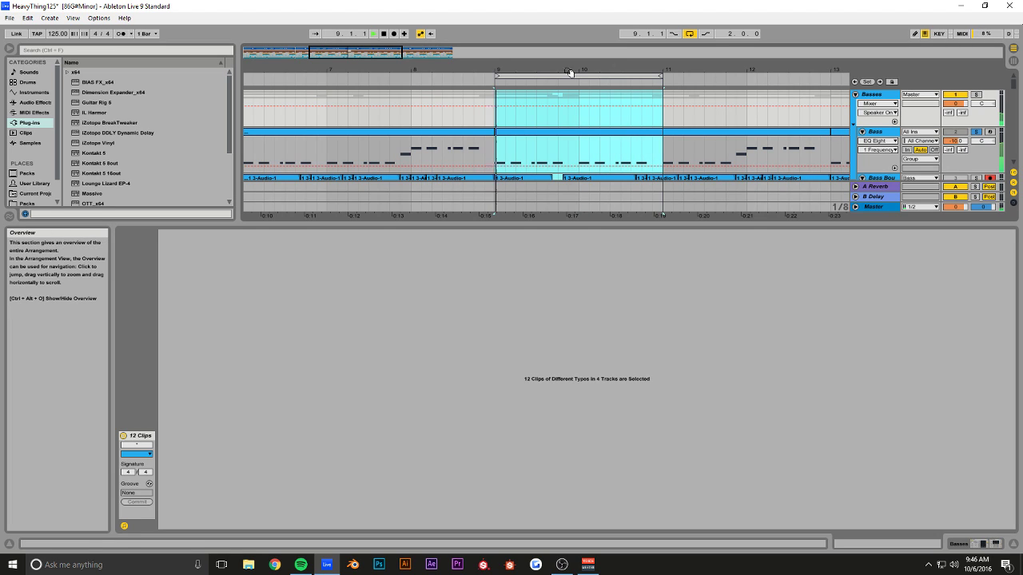
# - Add two short F#2 notes starting at 1.2.2 and just after 1.2.3 in the Bass clip at bar 9
pyautogui.click(535, 146)
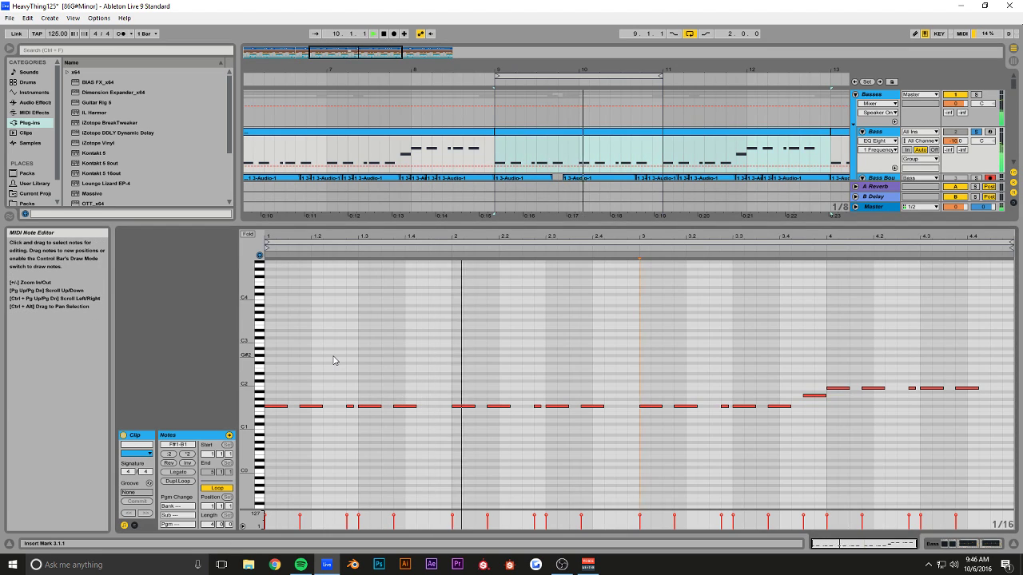
pyautogui.click(315, 408)
pyautogui.moveTo(315, 412)
pyautogui.mouseDown()
pyautogui.moveTo(343, 409)
pyautogui.moveTo(342, 352)
pyautogui.moveTo(323, 370)
pyautogui.moveTo(332, 368)
pyautogui.mouseUp()
pyautogui.click(344, 356)
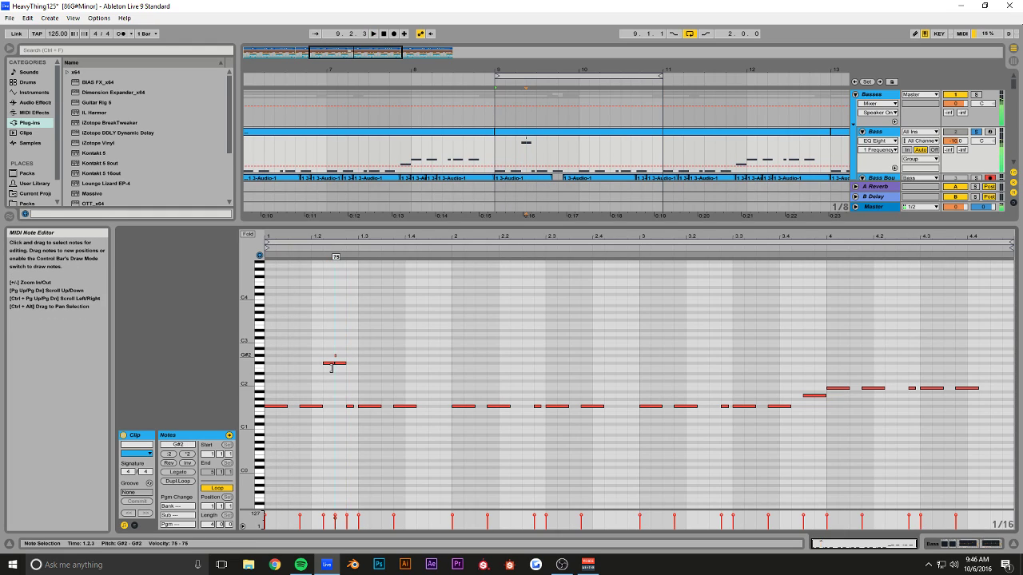
pyautogui.click(346, 363)
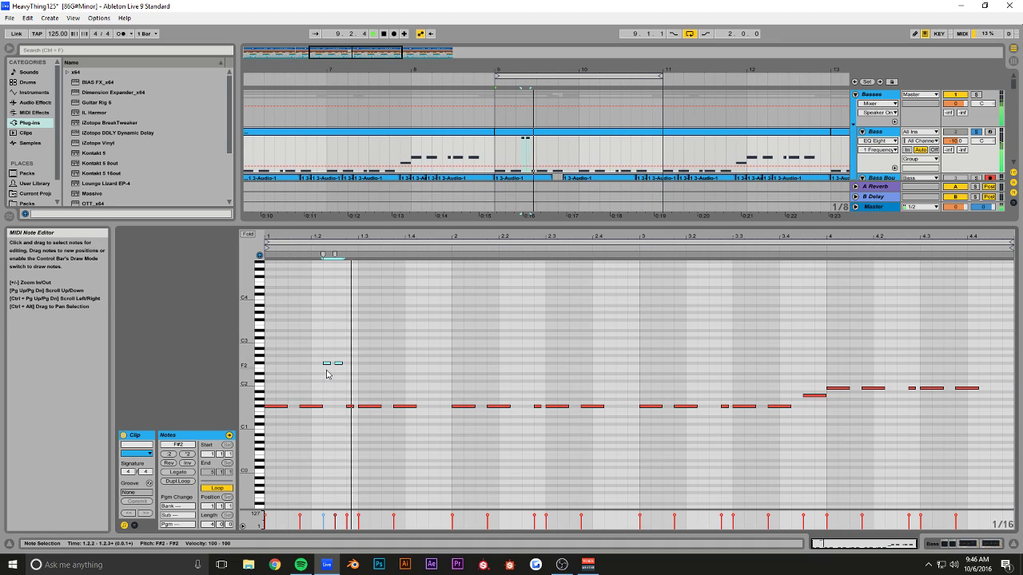
# - Add a short F#2 note at 1.1.3 and raise the bass note from 1.1.4 to 1.2.2 to A1
pyautogui.click(314, 410)
pyautogui.moveTo(313, 410); pyautogui.dragTo(297, 392)
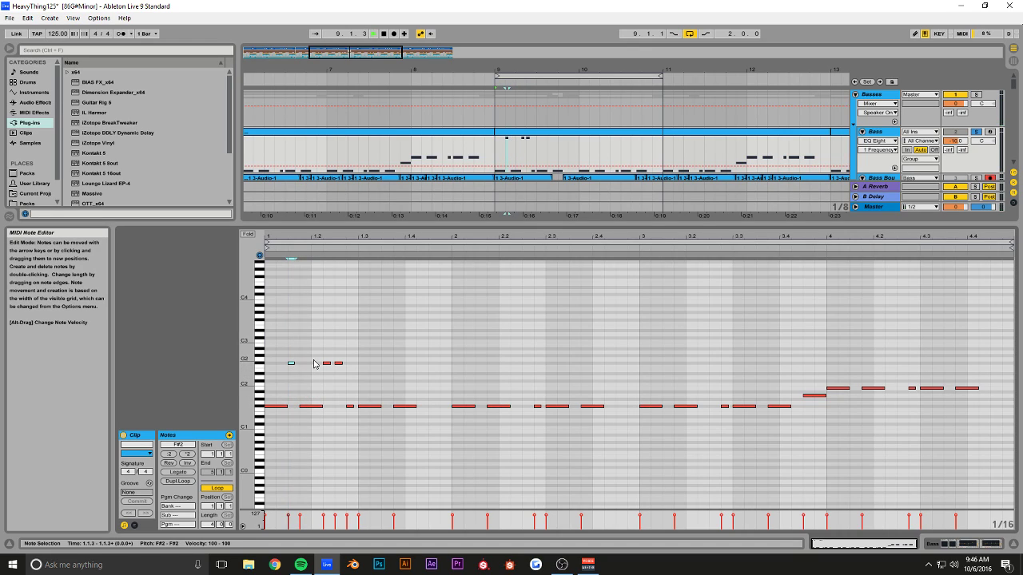
pyautogui.click(315, 407)
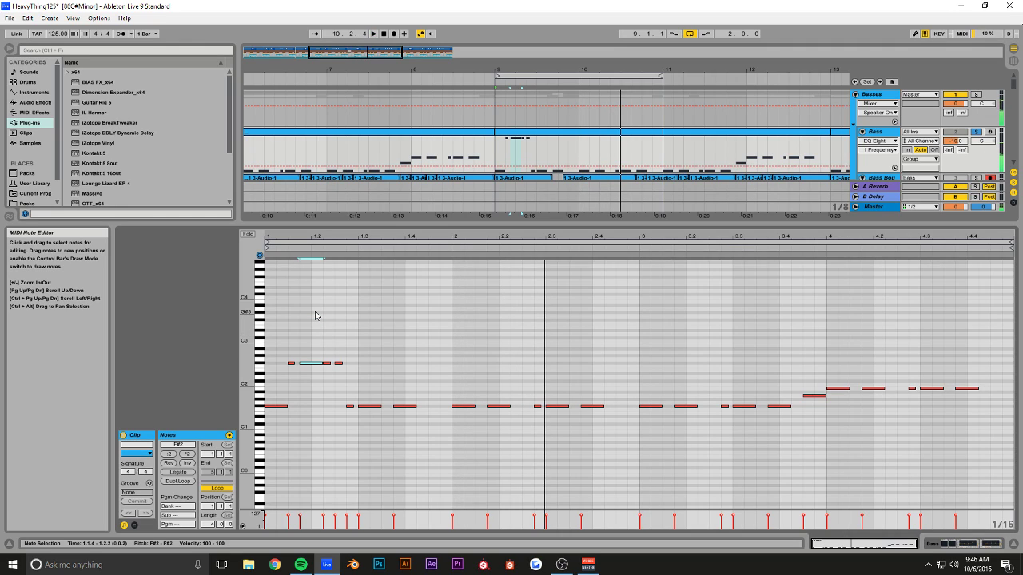
pyautogui.press('space')
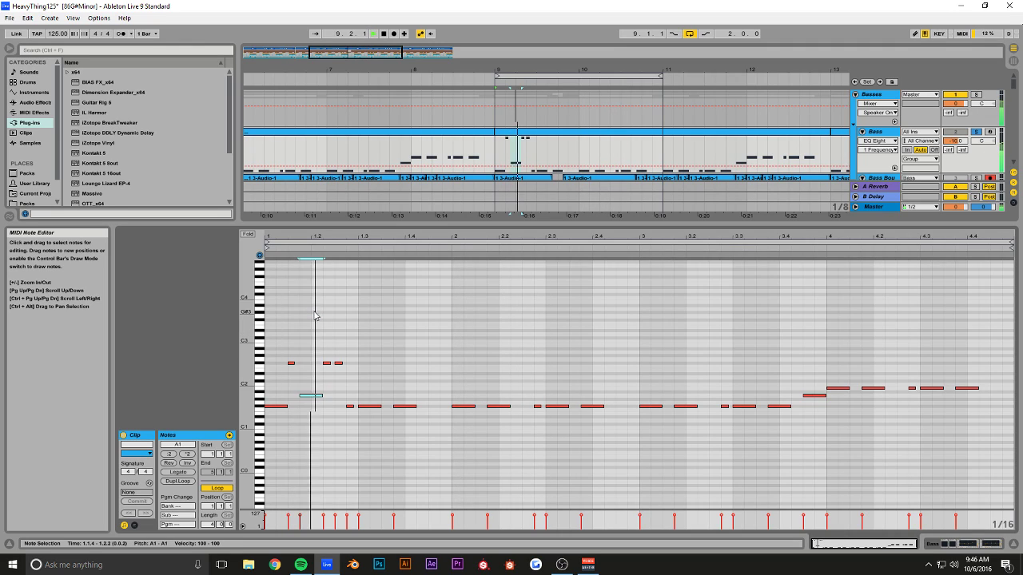
# - Shrink the note editor, unsolo the Bass track and copy its clip at bar 9 over the Sub clip at bar 9
pyautogui.moveTo(413, 225); pyautogui.dragTo(413, 427)
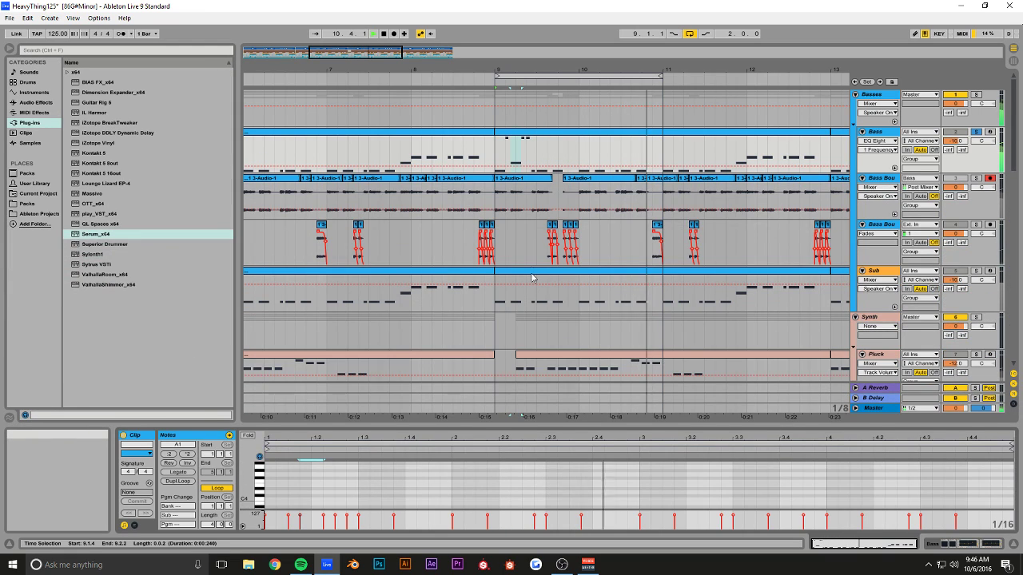
pyautogui.click(976, 133)
pyautogui.click(521, 134)
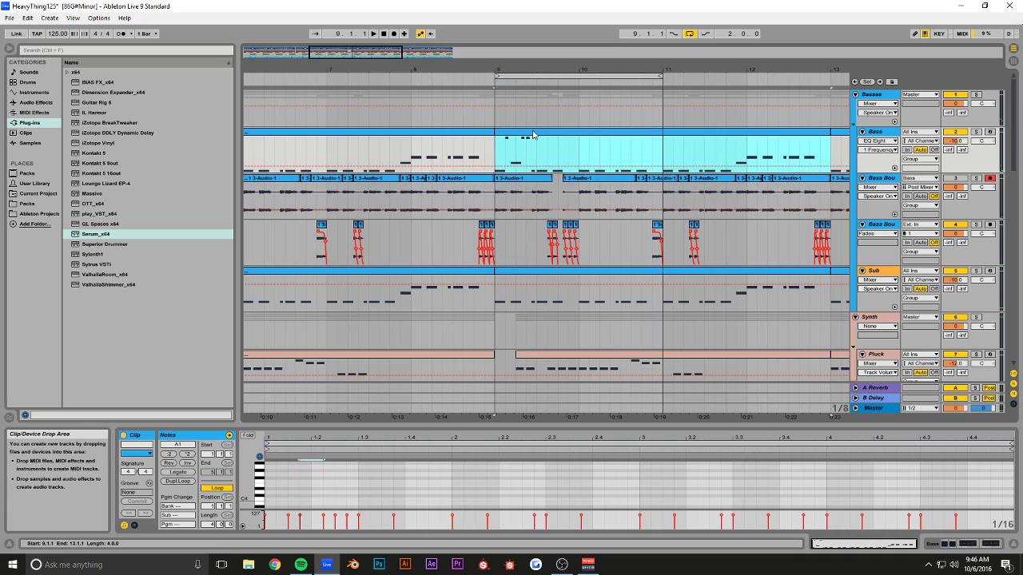
pyautogui.moveTo(534, 138); pyautogui.dragTo(521, 276)
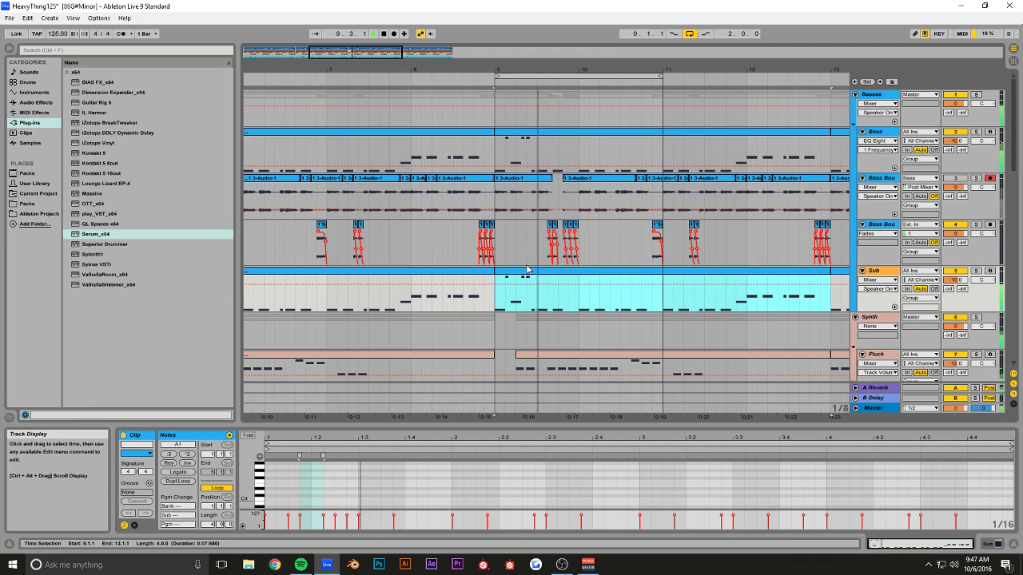
# - Trim the start of the four synth clips after bar 9 to 9.3.1
pyautogui.scroll(-2, 525, 278)
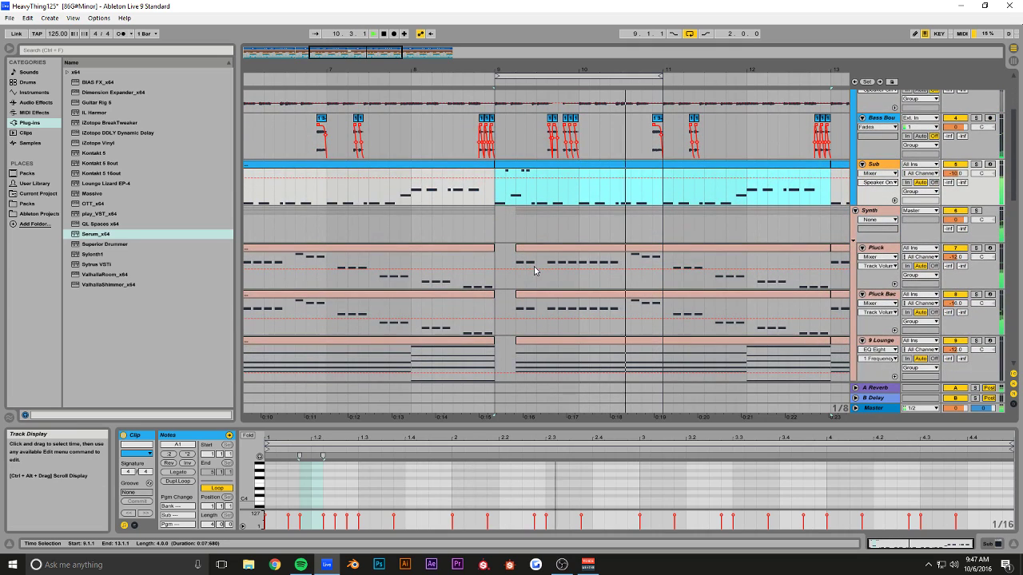
pyautogui.scroll(-1, 533, 270)
pyautogui.press('space')
pyautogui.click(536, 195)
pyautogui.keyDown('shift'); pyautogui.click(537, 334); pyautogui.keyUp('shift')
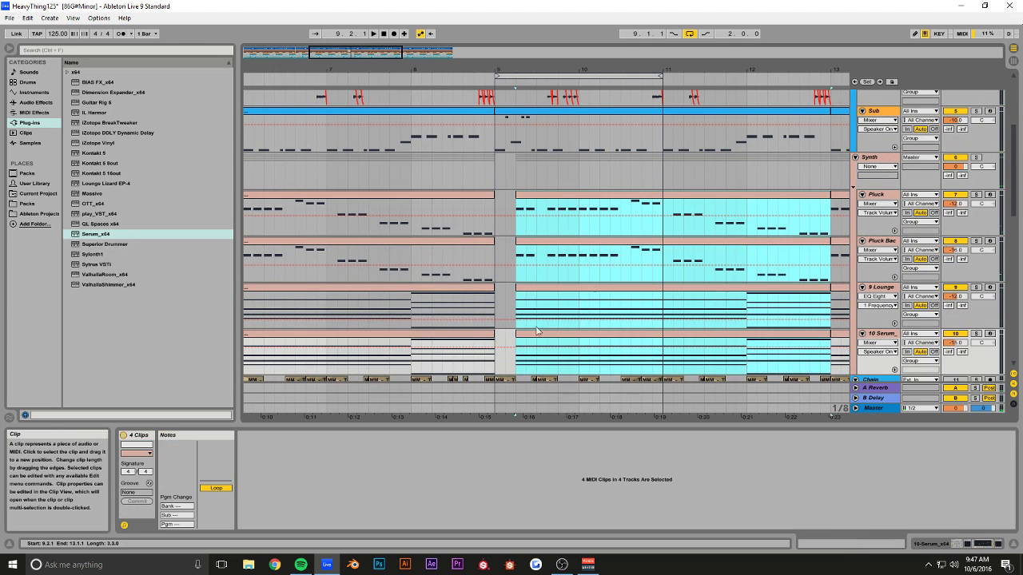
pyautogui.moveTo(516, 287); pyautogui.dragTo(537, 288)
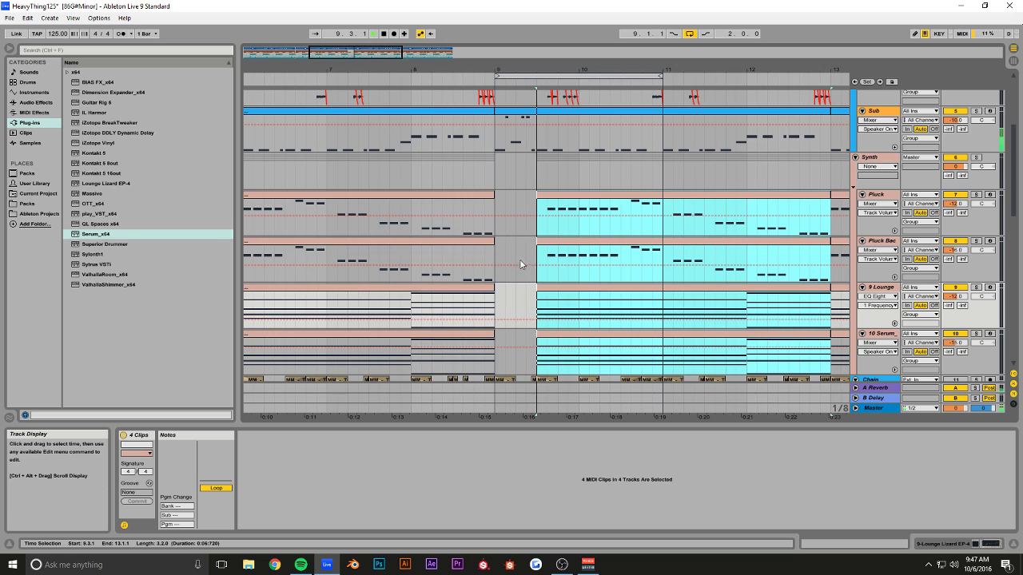
# - Turn off looping, play the arrangement from 9.1.1 and save the set
pyautogui.click(495, 176)
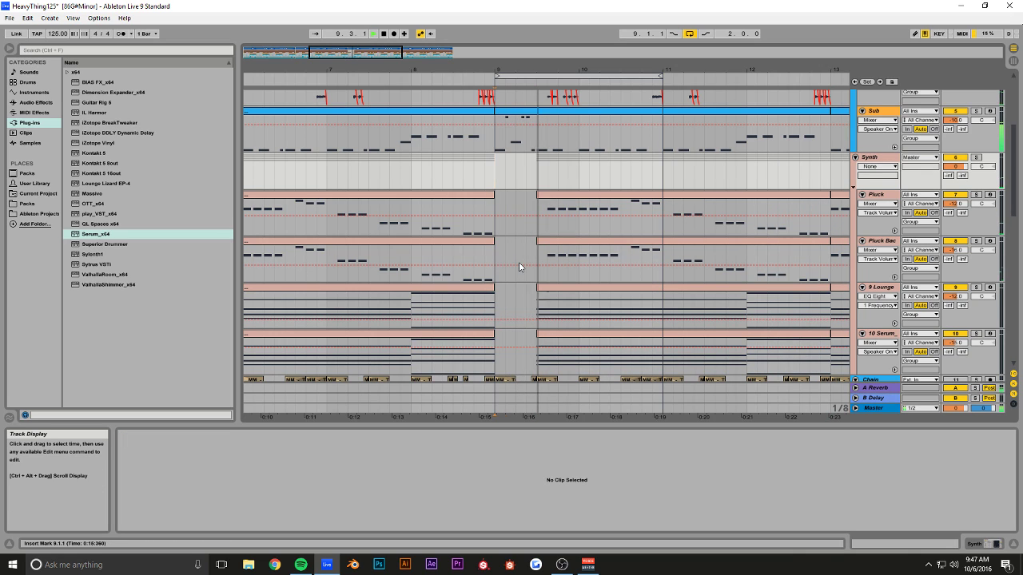
pyautogui.scroll(5, 519, 262)
pyautogui.moveTo(347, 57); pyautogui.dragTo(348, 35)
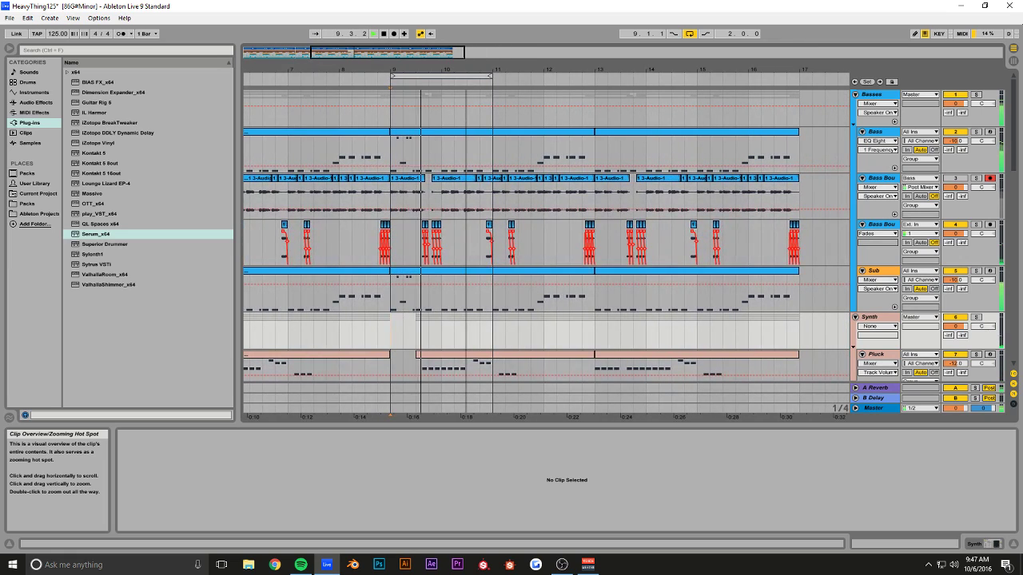
pyautogui.click(689, 35)
pyautogui.press('space')
pyautogui.press('space')
pyautogui.hotkey('ctrl', 's')
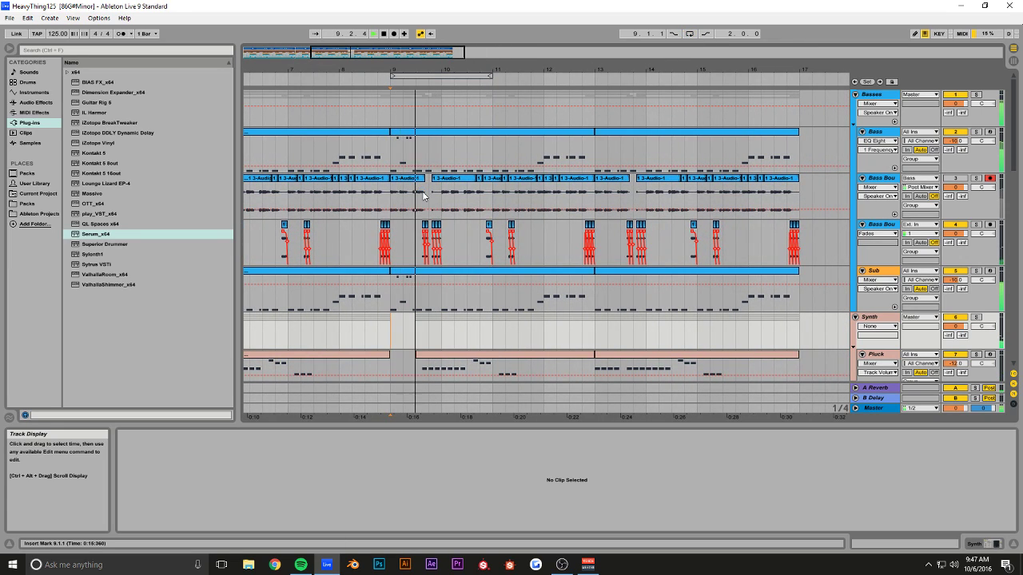
pyautogui.scroll(-8, 421, 194)
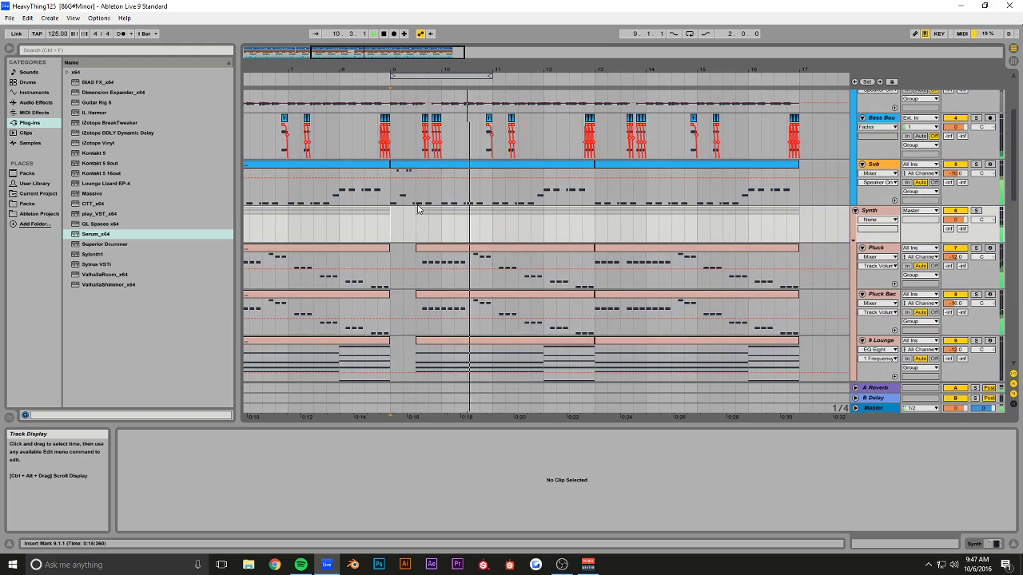
pyautogui.scroll(-4, 403, 211)
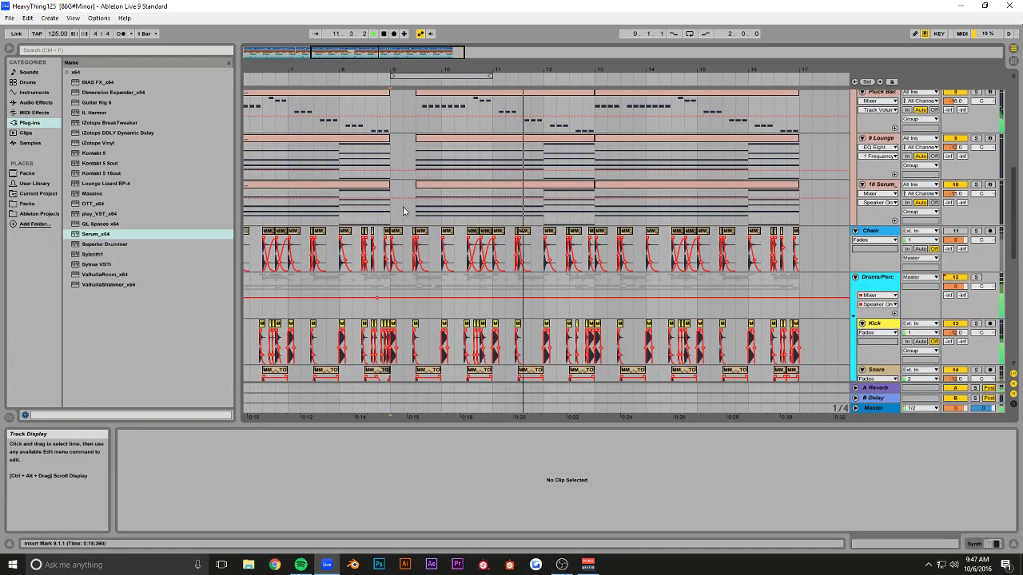
pyautogui.scroll(4, 406, 214)
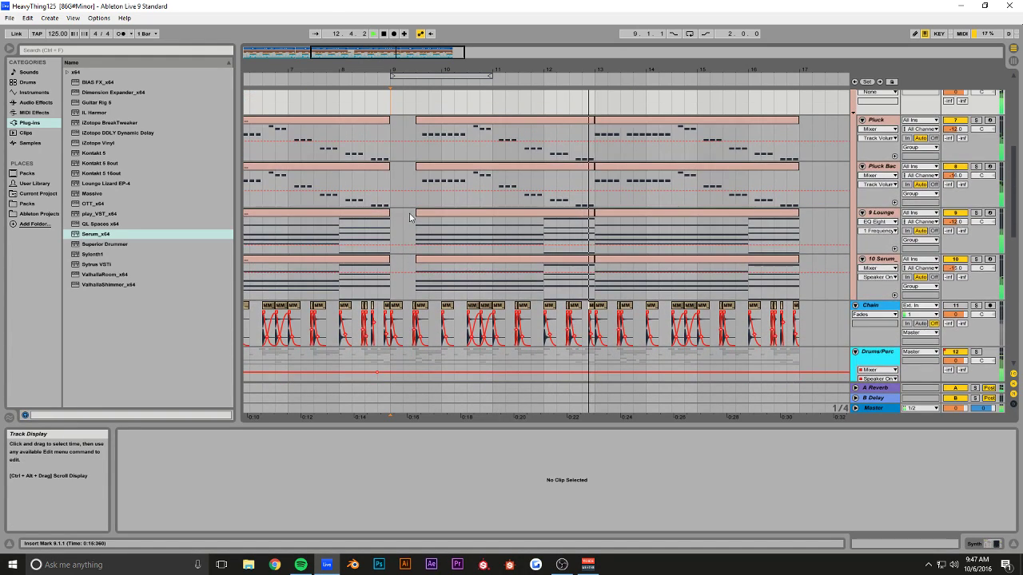
# - Rename the 10-Serum_x64 track as Arp
pyautogui.click(977, 260)
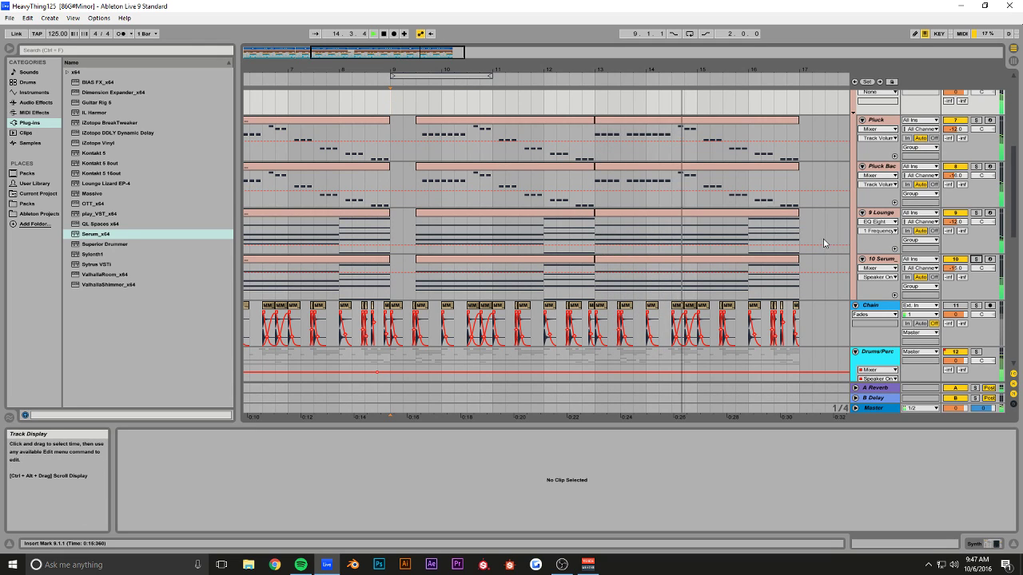
pyautogui.moveTo(403, 52); pyautogui.dragTo(460, 55)
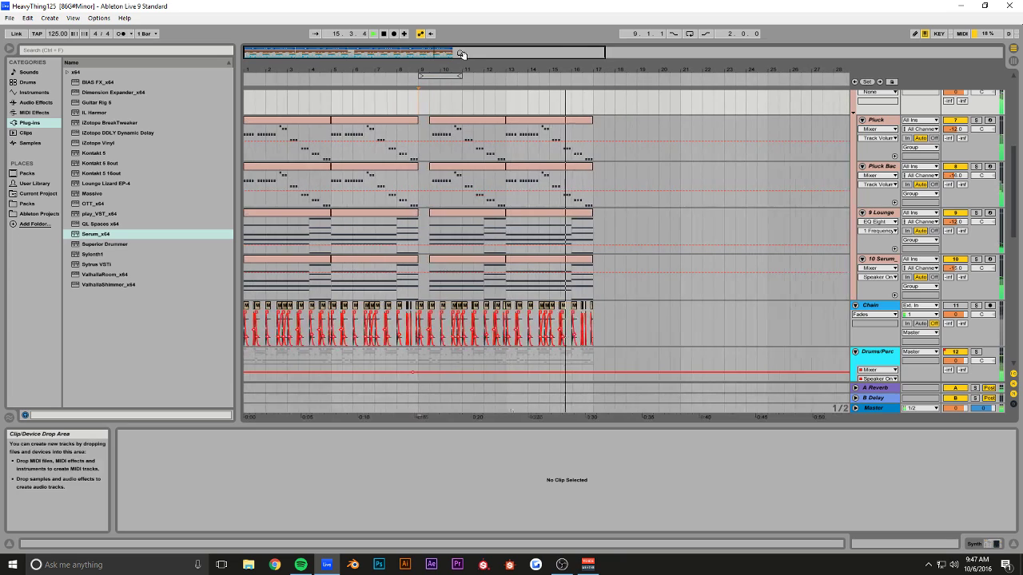
pyautogui.scroll(-2, 708, 224)
pyautogui.click(881, 205)
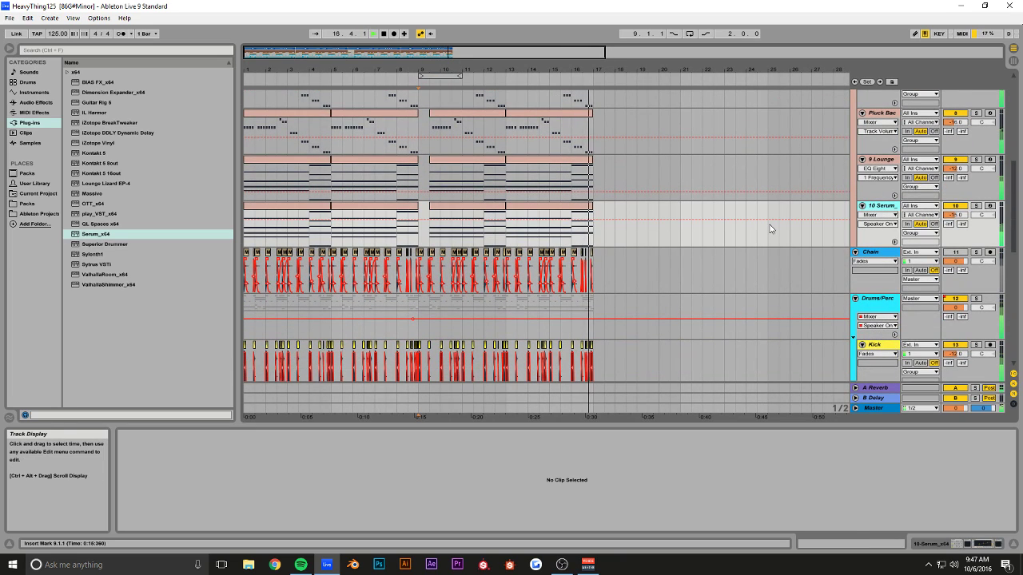
pyautogui.scroll(4, 749, 214)
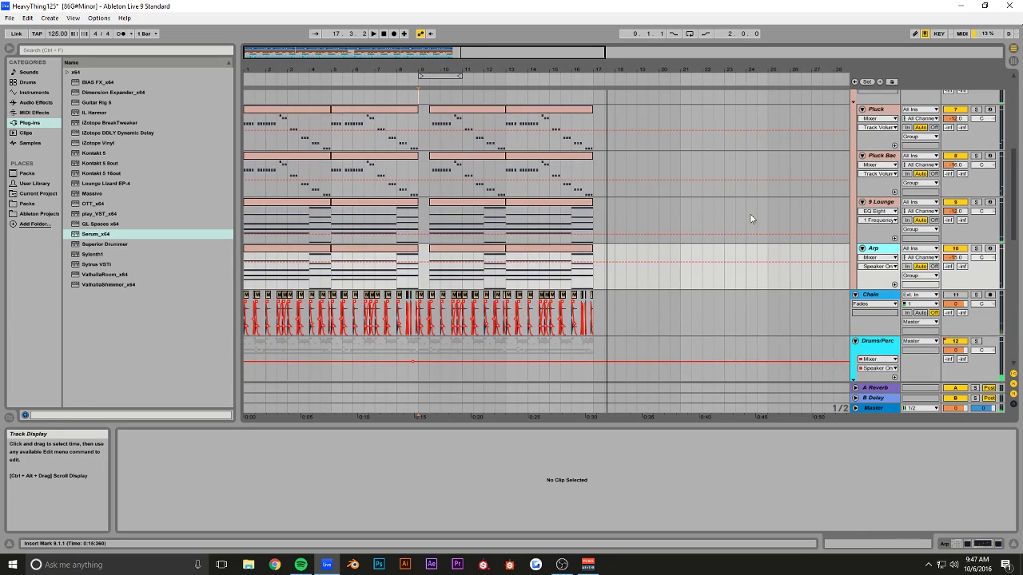
# - Open the Bass clip at bar 9 for note editing
pyautogui.scroll(1, 749, 213)
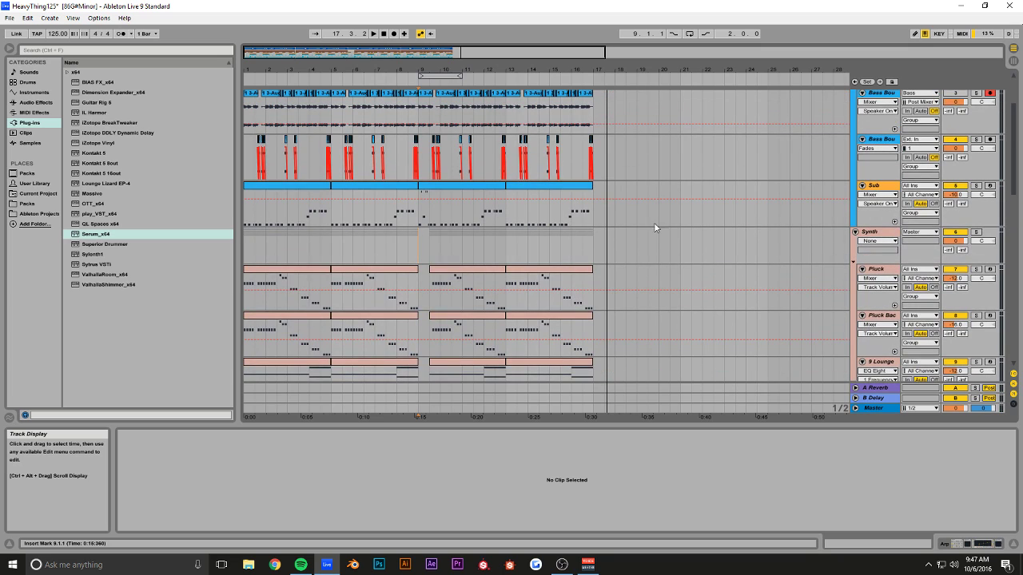
pyautogui.moveTo(432, 70); pyautogui.dragTo(407, 189)
pyautogui.scroll(3, 402, 194)
pyautogui.press('space')
pyautogui.doubleClick(426, 133)
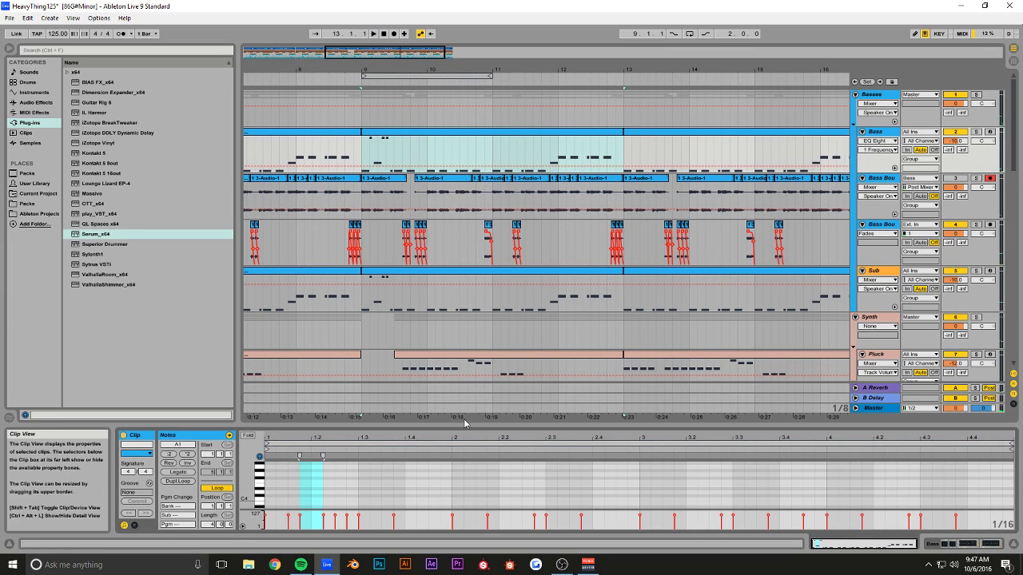
# - Extend the loop range to the four bars from 9.1.1 to 13.1.1, solo the Bass track and enlarge the note editor
pyautogui.moveTo(405, 56); pyautogui.dragTo(409, 40)
pyautogui.moveTo(550, 77); pyautogui.dragTo(578, 74)
pyautogui.moveTo(394, 55); pyautogui.dragTo(392, 64)
pyautogui.moveTo(439, 399); pyautogui.dragTo(439, 209)
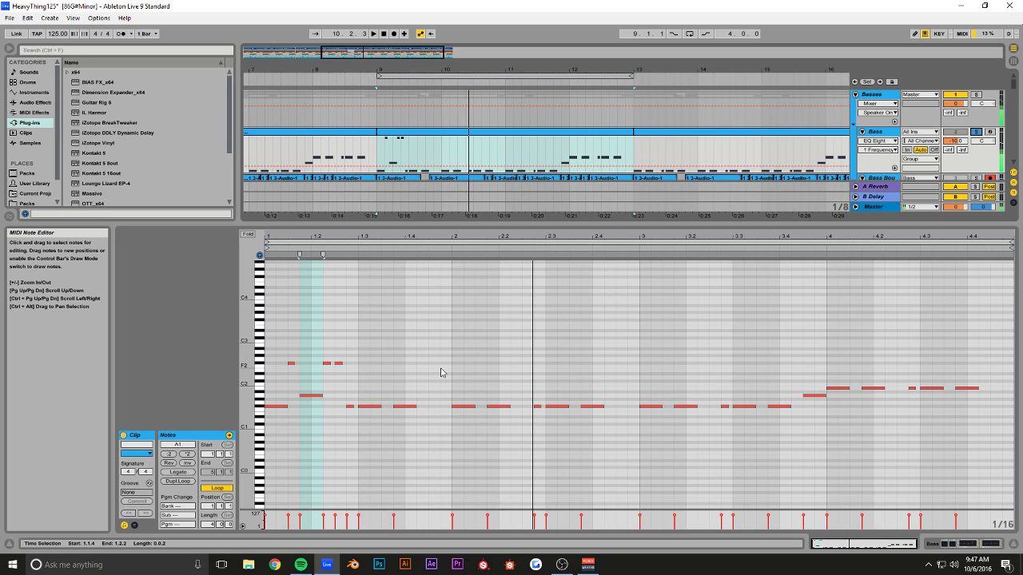
# - Copy the two short F#2 notes to 2.2.2 and add an A1 note from 2.4.3 to 3.1.1
pyautogui.moveTo(345, 356); pyautogui.dragTo(491, 371)
pyautogui.press('space')
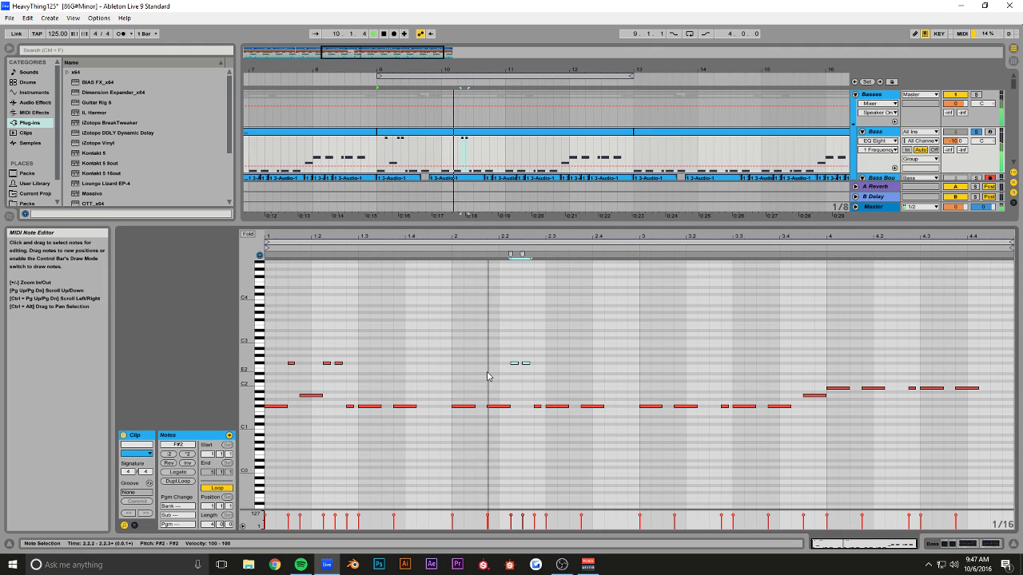
pyautogui.press('space')
pyautogui.click(592, 406)
pyautogui.press('space')
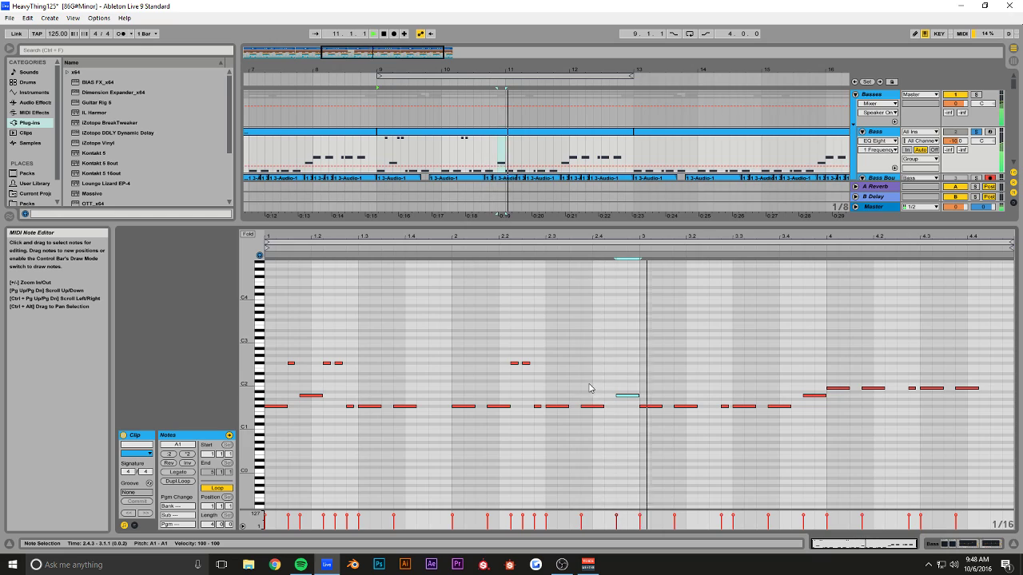
# - Copy the two short F#2 notes to 3.2.2 and play the clip from 3.1.1
pyautogui.moveTo(521, 364); pyautogui.dragTo(687, 368)
pyautogui.click(639, 352)
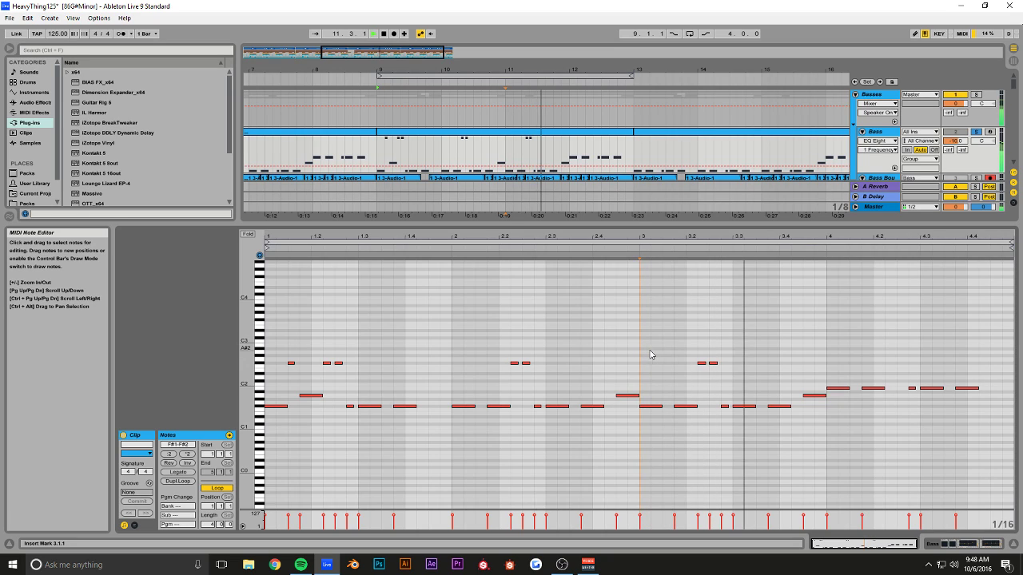
pyautogui.press('space')
# - Add a sixteenth-long E2 note at 4.2.3 and an A1 note from 4.4.3 to 5.1.1 in the Bass clip
pyautogui.doubleClick(873, 389)
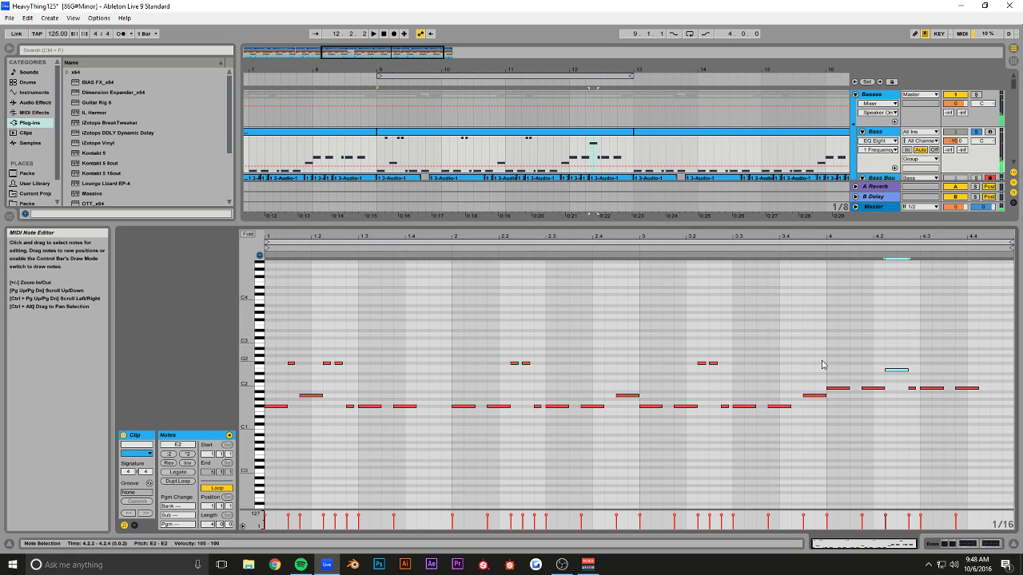
pyautogui.click(901, 369)
pyautogui.click(827, 366)
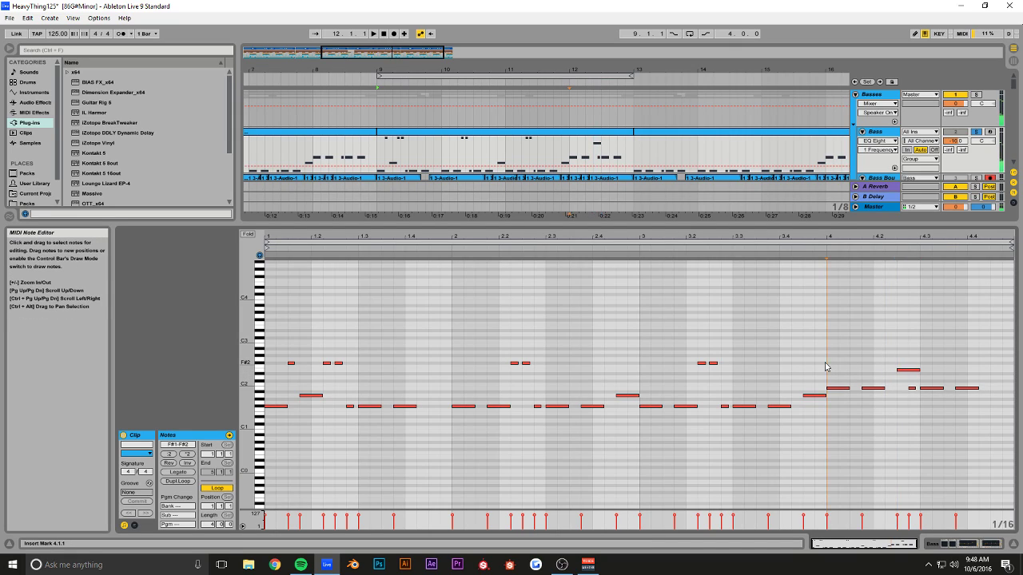
pyautogui.moveTo(918, 368); pyautogui.dragTo(908, 369)
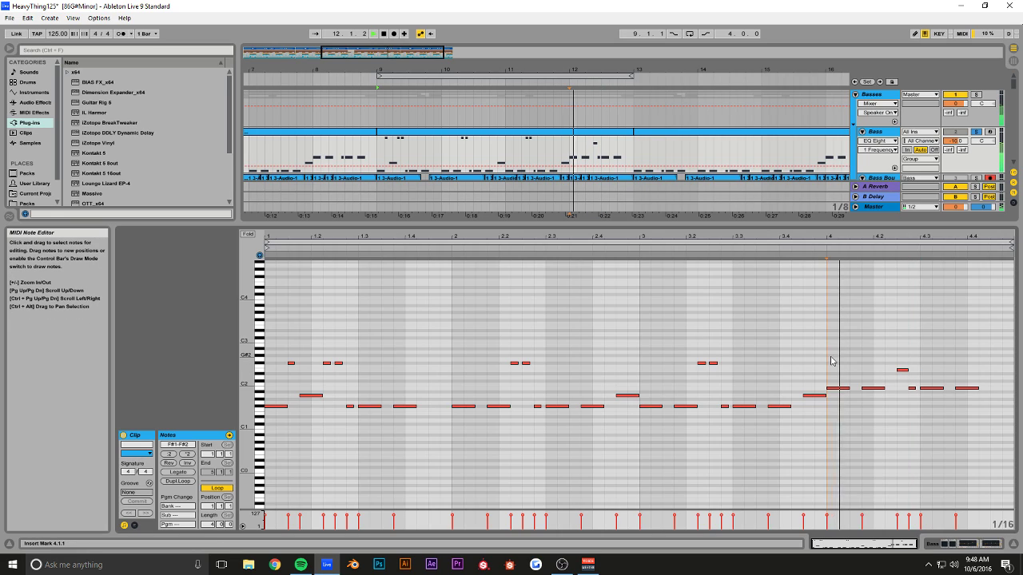
pyautogui.press('space')
pyautogui.moveTo(971, 389); pyautogui.dragTo(997, 393)
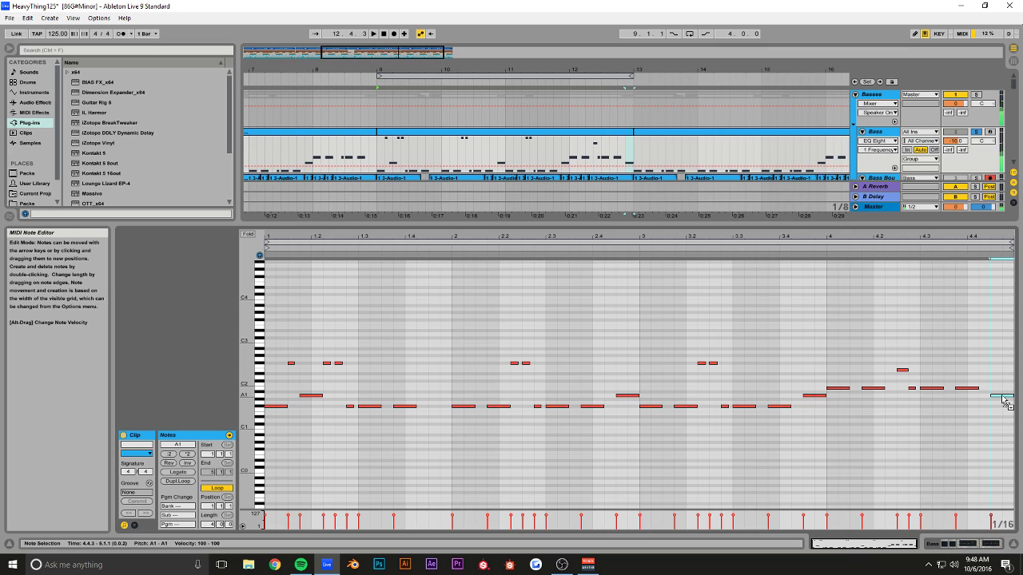
pyautogui.press('space')
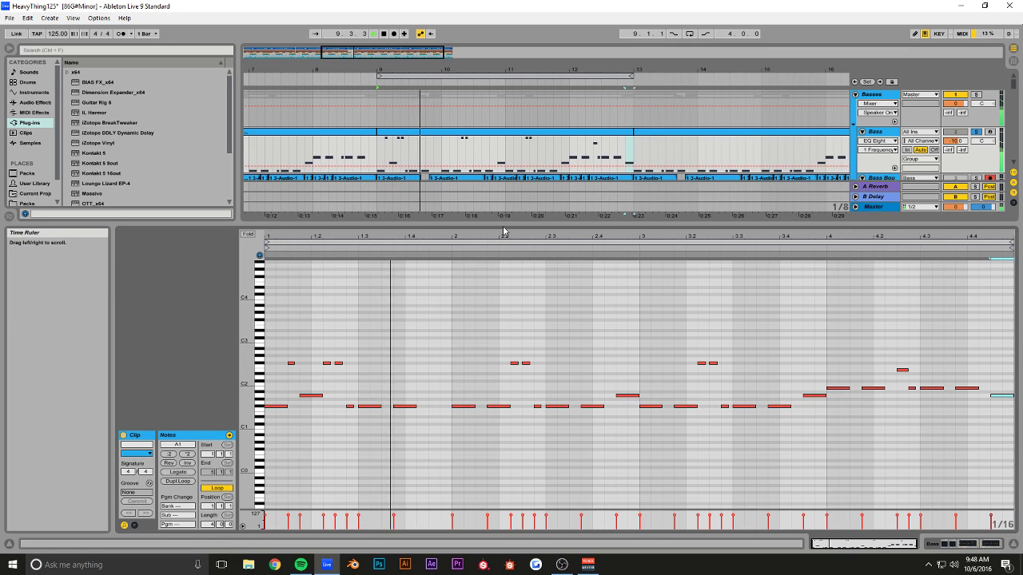
# - Shrink the note editor, unsolo the Bass track and replace the Sub clip at bar 9 with the edited Bass clip
pyautogui.moveTo(503, 230); pyautogui.dragTo(504, 389)
pyautogui.scroll(-1, 472, 118)
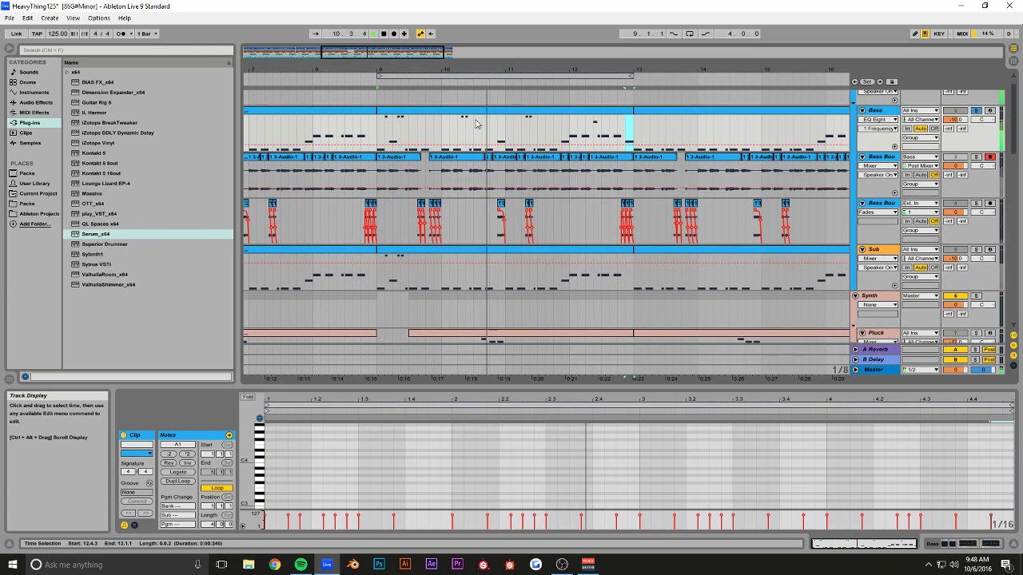
pyautogui.click(472, 117)
pyautogui.click(468, 258)
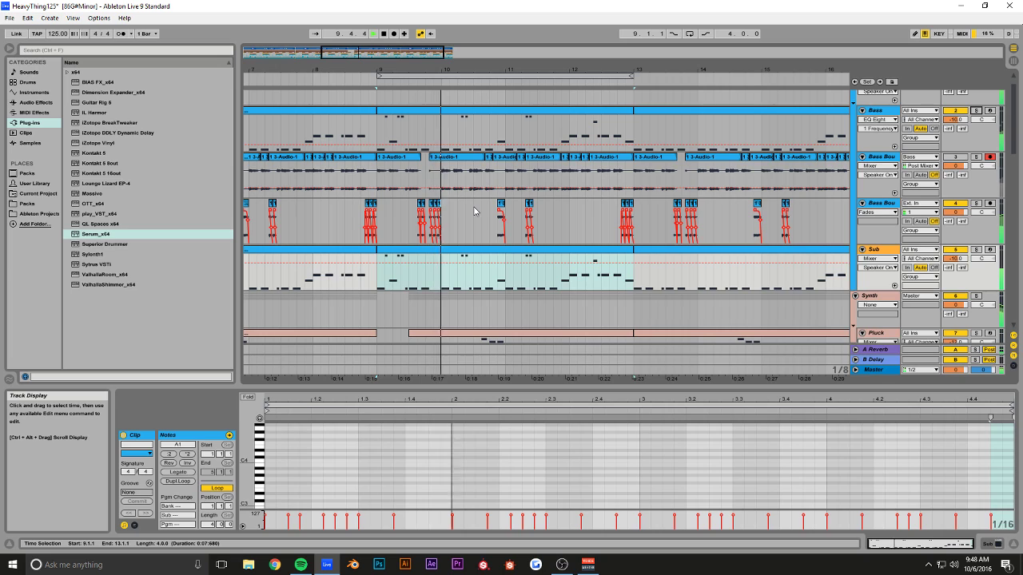
# - Deactivate the 9 Lounge track's clip from 9.3.1 to 13.1.1
pyautogui.scroll(-6, 474, 217)
pyautogui.click(427, 231)
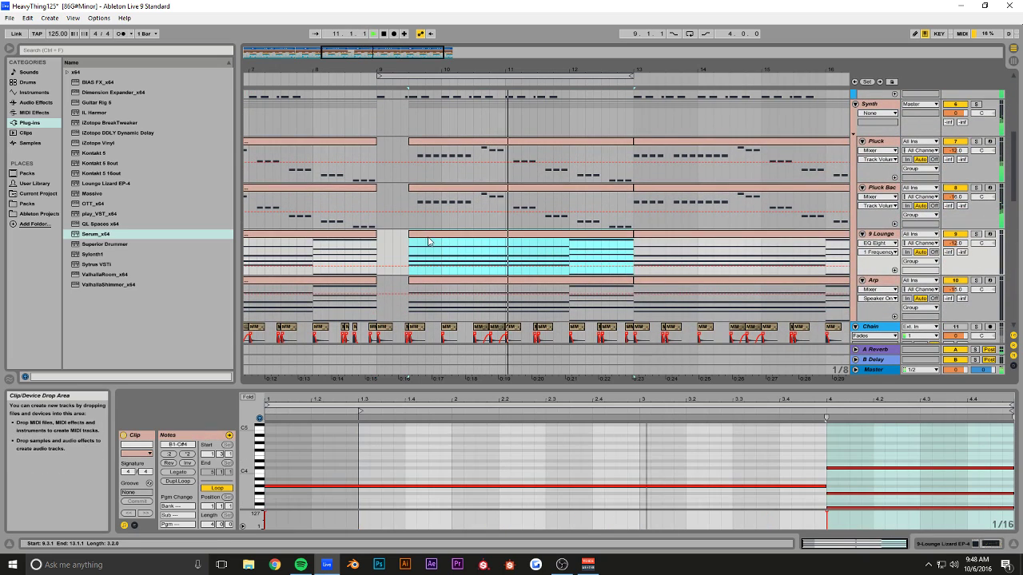
pyautogui.press('0')
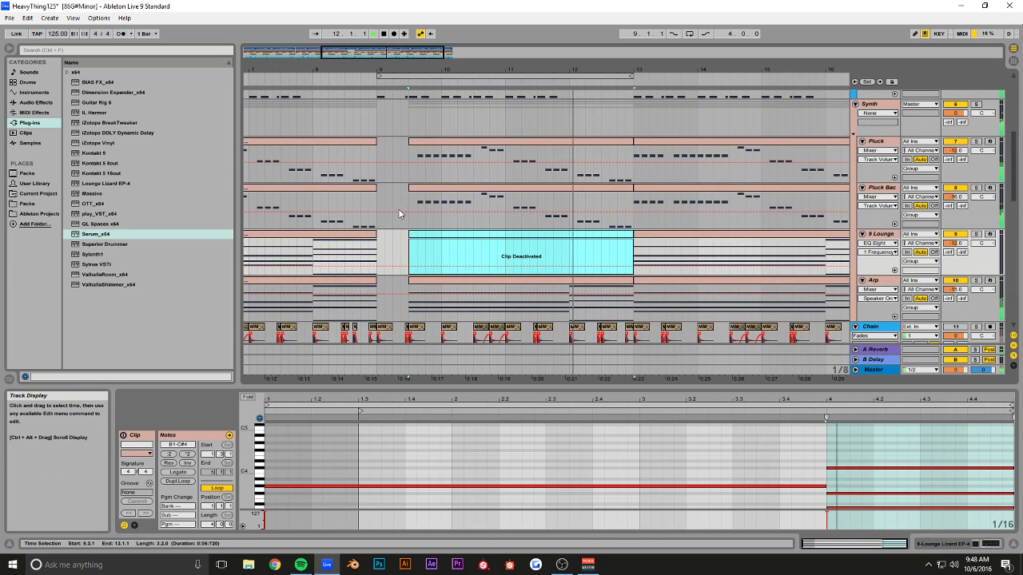
pyautogui.scroll(3, 693, 314)
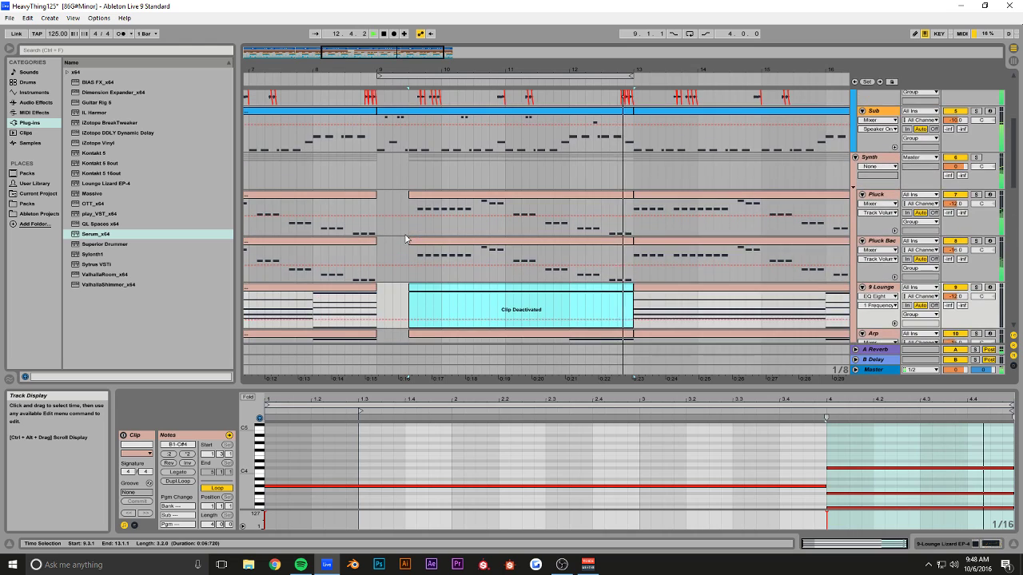
# - Deactivate the 9 Lounge track's clip from 13.1.1 to 17.1.1
pyautogui.click(693, 314)
pyautogui.press('0')
pyautogui.scroll(2, 528, 240)
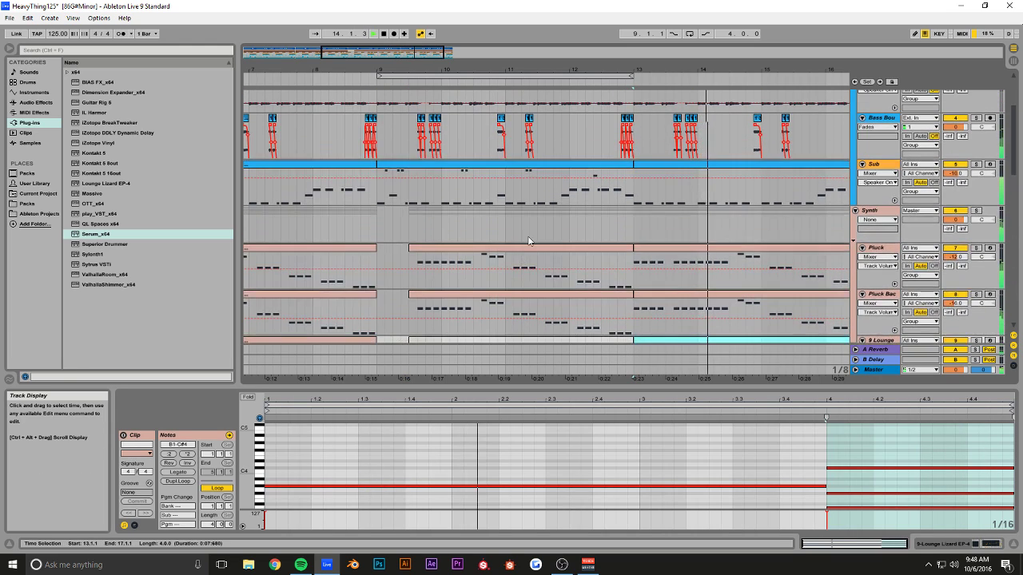
# - Play from 9.1.1, mute the Synth group, and replay the arrangement from 7.2.1
pyautogui.scroll(2, 528, 240)
pyautogui.click(374, 259)
pyautogui.press('space')
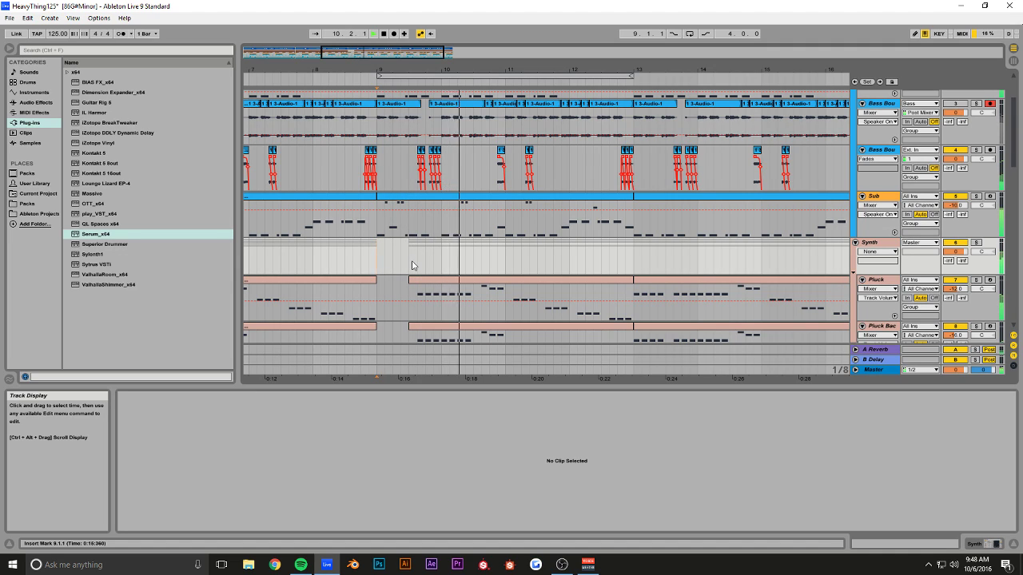
pyautogui.scroll(-1, 413, 265)
pyautogui.click(957, 222)
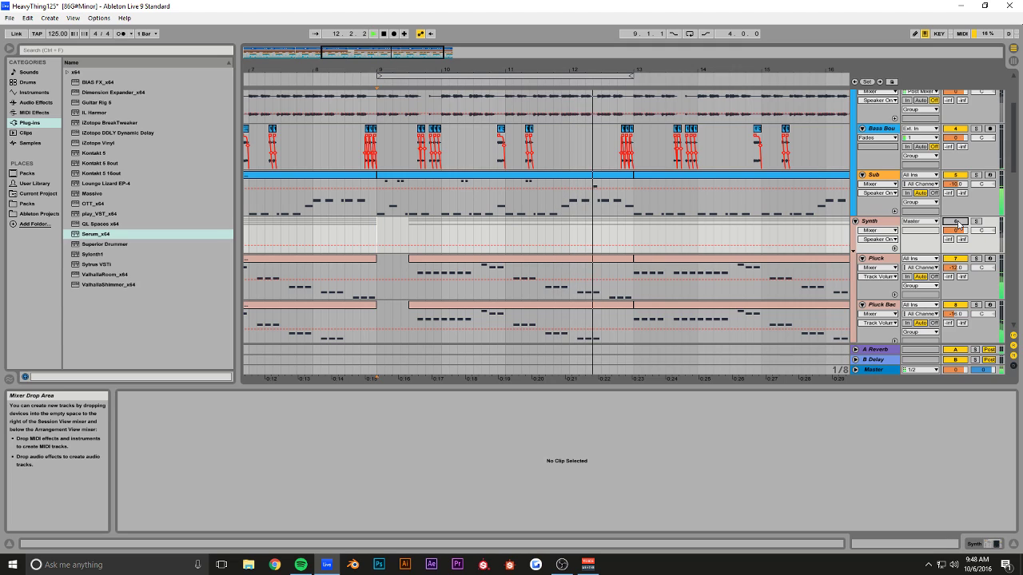
pyautogui.click(266, 239)
pyautogui.scroll(1, 291, 267)
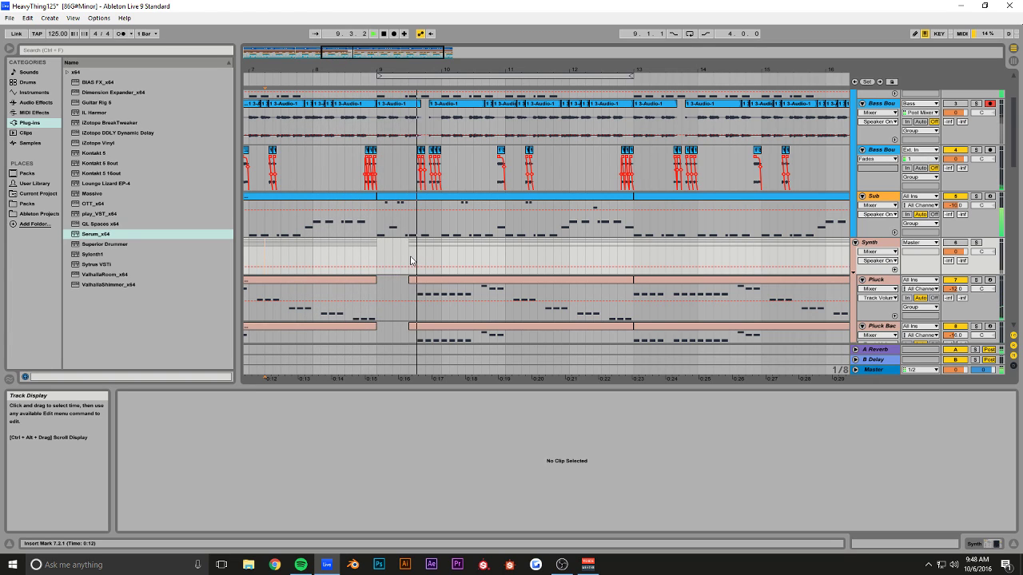
# - Deactivate the Kick clip at 9.1.1 and play the arrangement from 8.1.1
pyautogui.scroll(-5, 411, 261)
pyautogui.scroll(4, 384, 245)
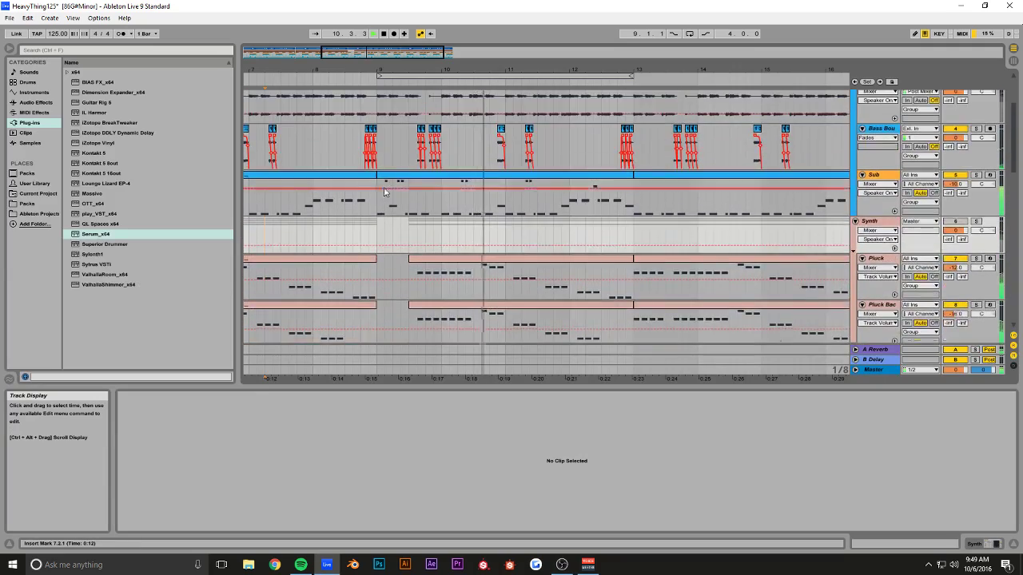
pyautogui.scroll(-3, 378, 196)
pyautogui.scroll(-10, 380, 169)
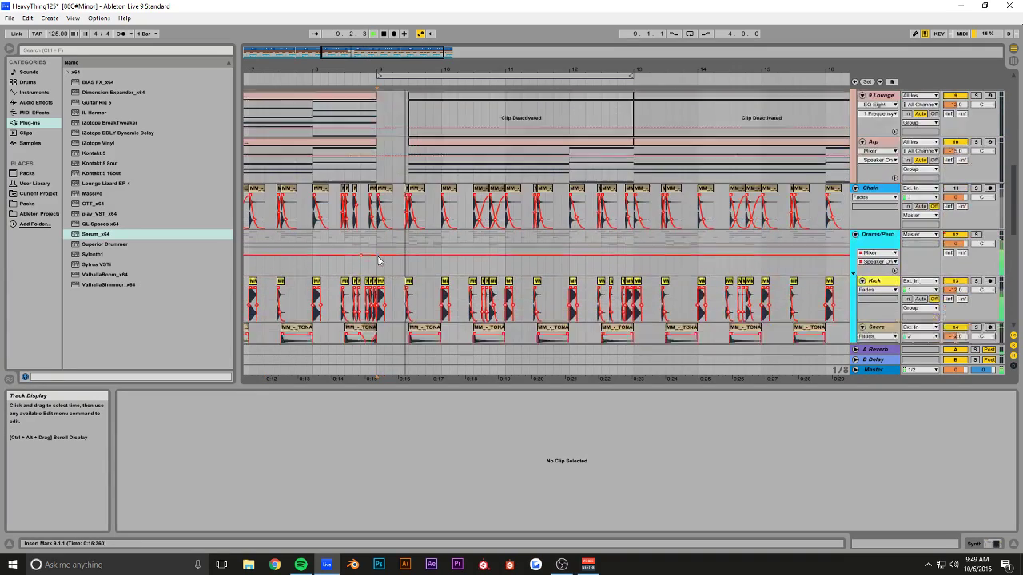
pyautogui.click(380, 171)
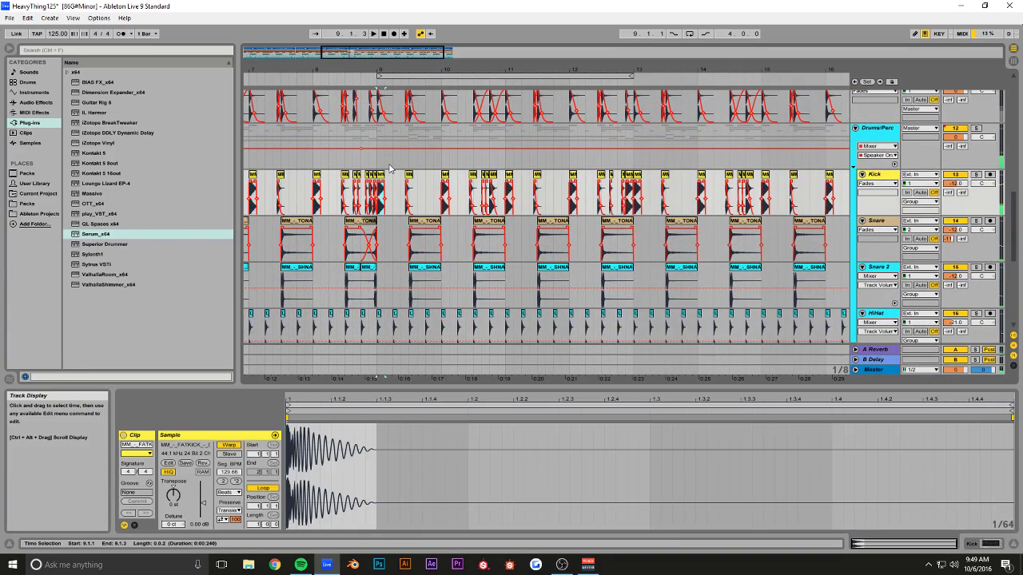
pyautogui.scroll(1, 406, 177)
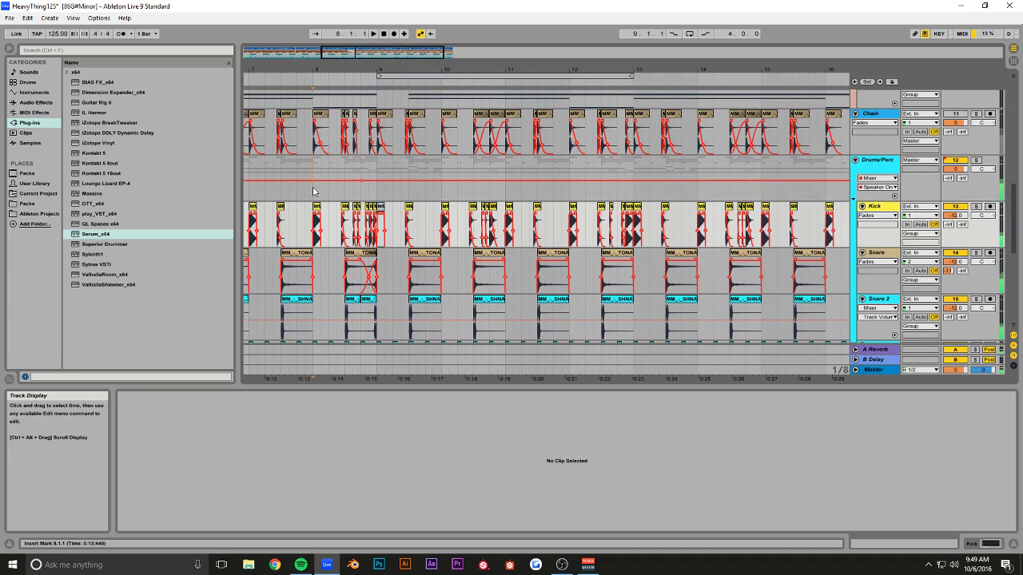
pyautogui.click(340, 195)
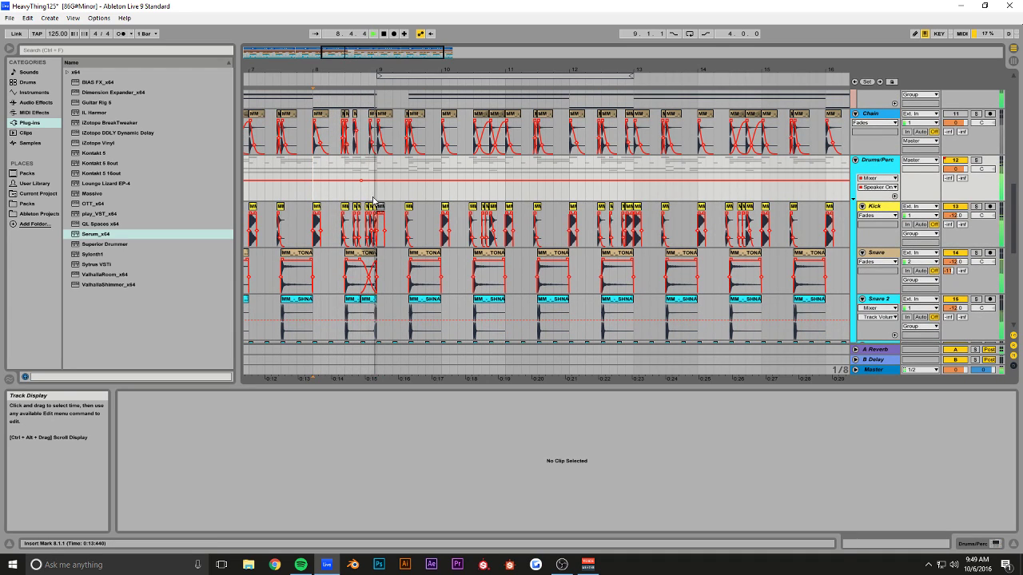
# - Trim the start of the Sub clip at bar 9 to 9.3.1 and play from 8.2.4
pyautogui.moveTo(377, 53); pyautogui.dragTo(360, 95)
pyautogui.scroll(15, 449, 156)
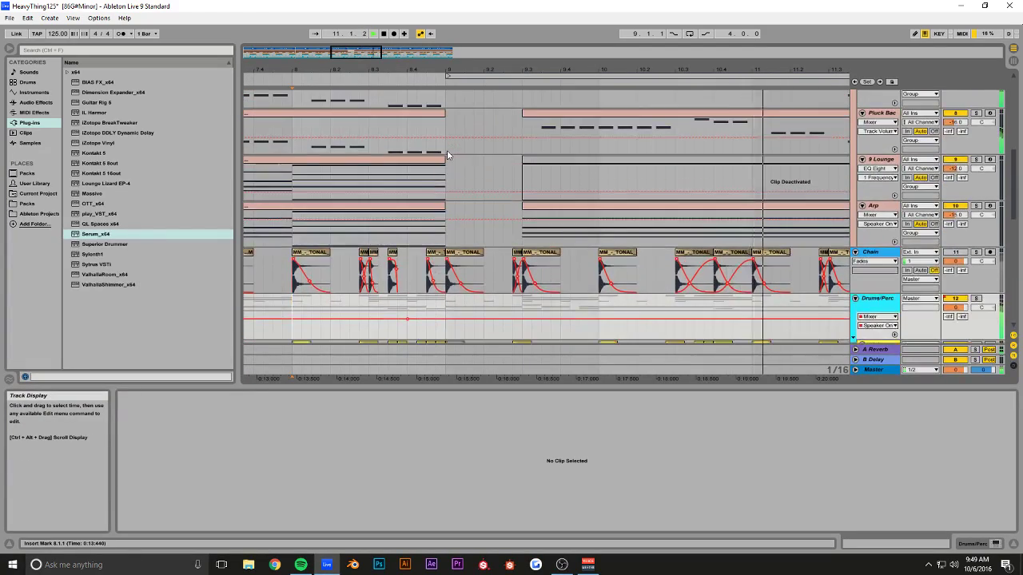
pyautogui.moveTo(447, 271); pyautogui.dragTo(522, 275)
pyautogui.press('space')
pyautogui.click(368, 249)
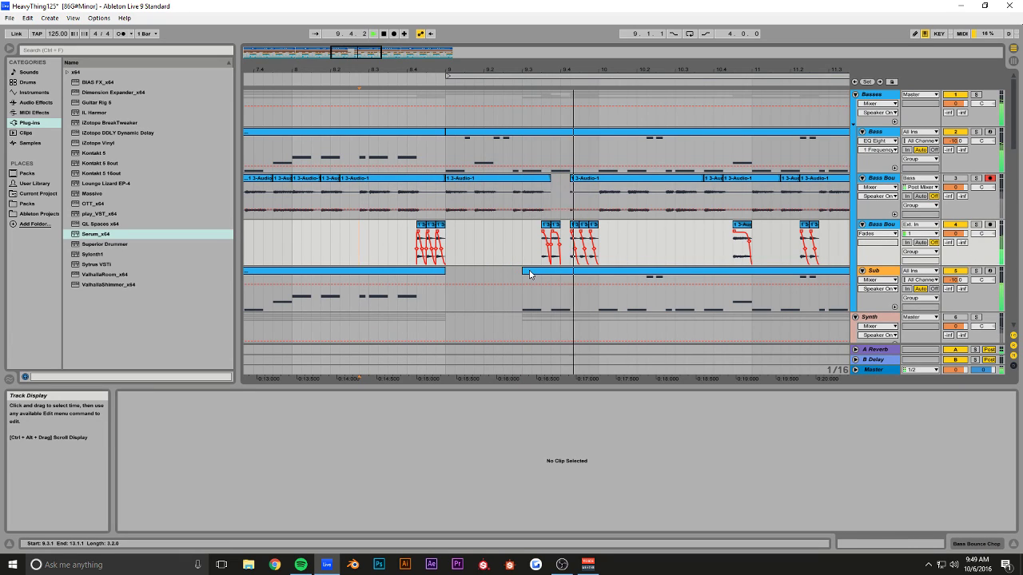
# - Extend the start of the trimmed Sub clip back to 9.2.2 and play from 9.1.1
pyautogui.scroll(-5, 495, 276)
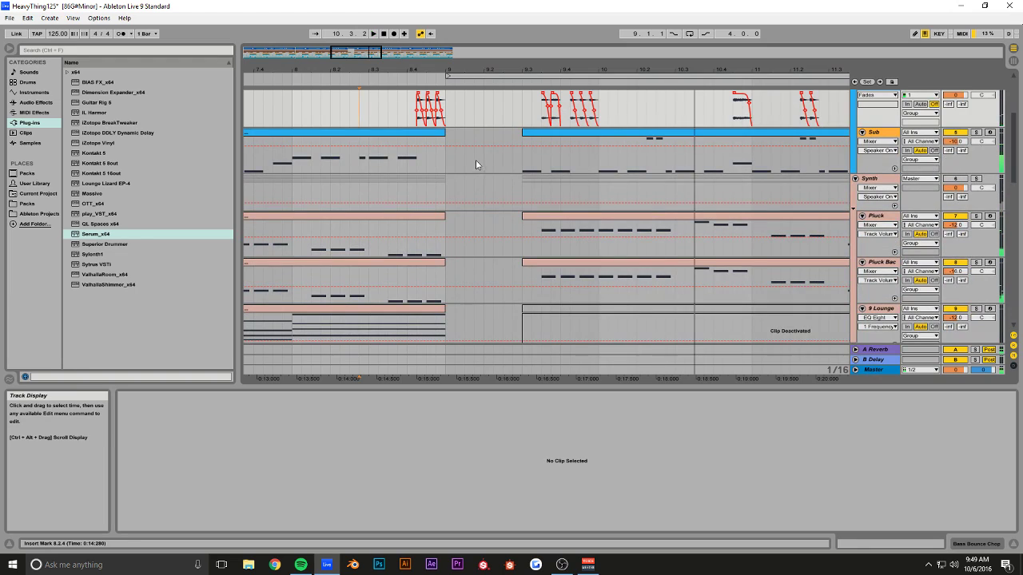
pyautogui.click(478, 239)
pyautogui.scroll(-8, 481, 235)
pyautogui.scroll(-2, 487, 235)
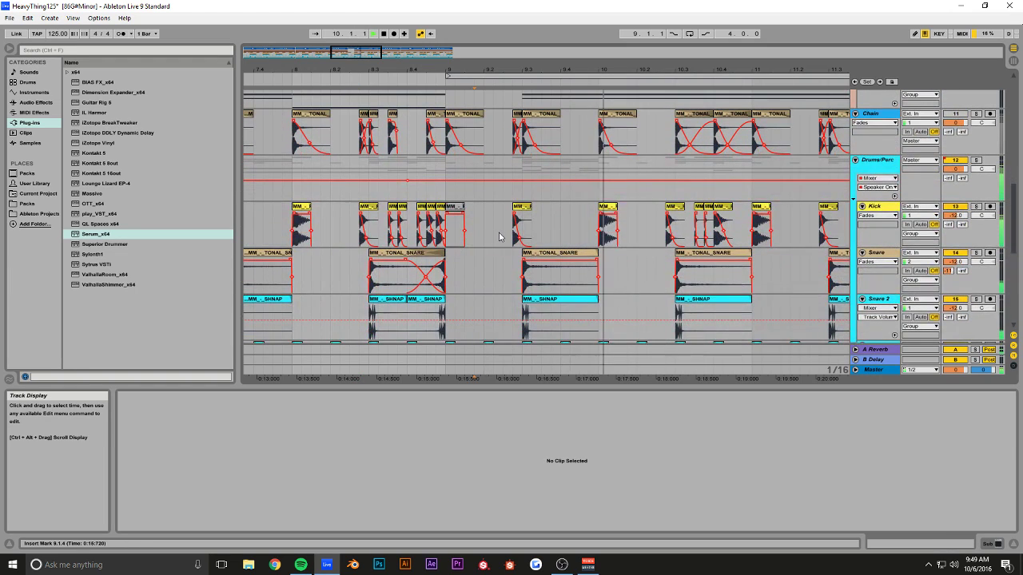
pyautogui.scroll(3, 492, 236)
pyautogui.scroll(10, 487, 234)
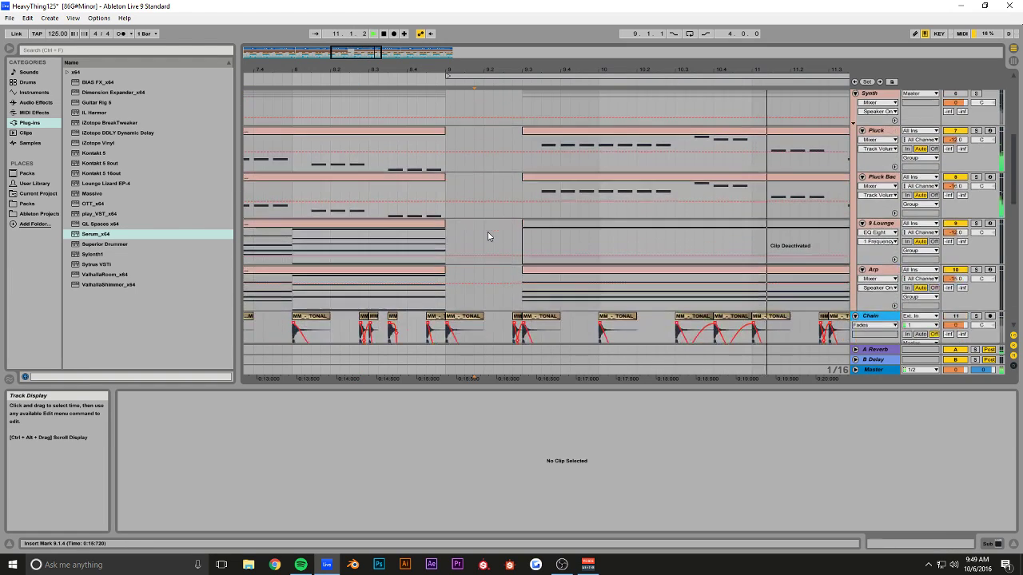
pyautogui.click(524, 197)
pyautogui.moveTo(524, 196); pyautogui.dragTo(493, 200)
pyautogui.click(445, 230)
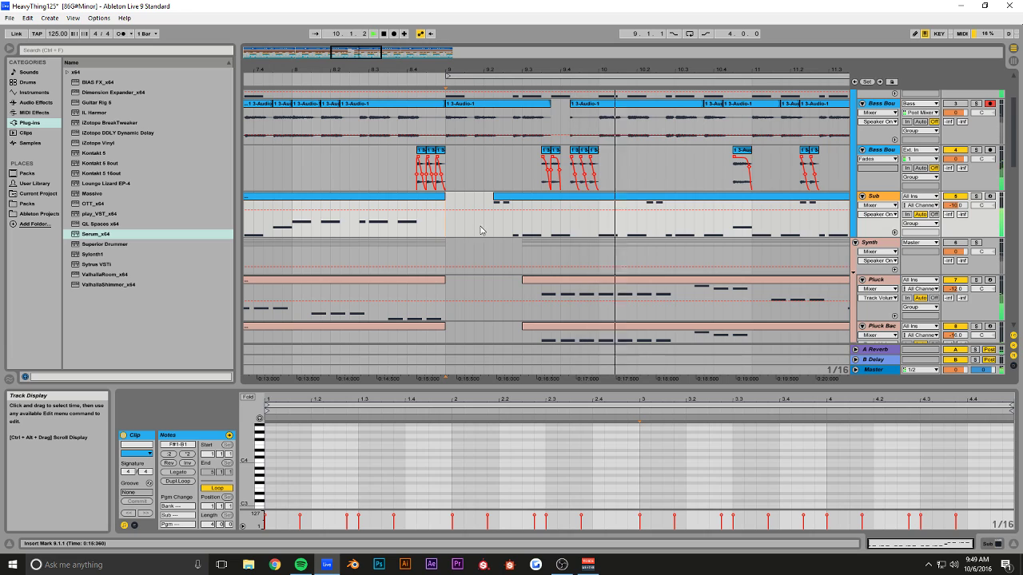
pyautogui.moveTo(345, 53); pyautogui.dragTo(394, 40)
pyautogui.hotkey('alt', 'Tab')
pyautogui.hotkey('alt', 'Tab')
pyautogui.hotkey('alt', 'Tab')
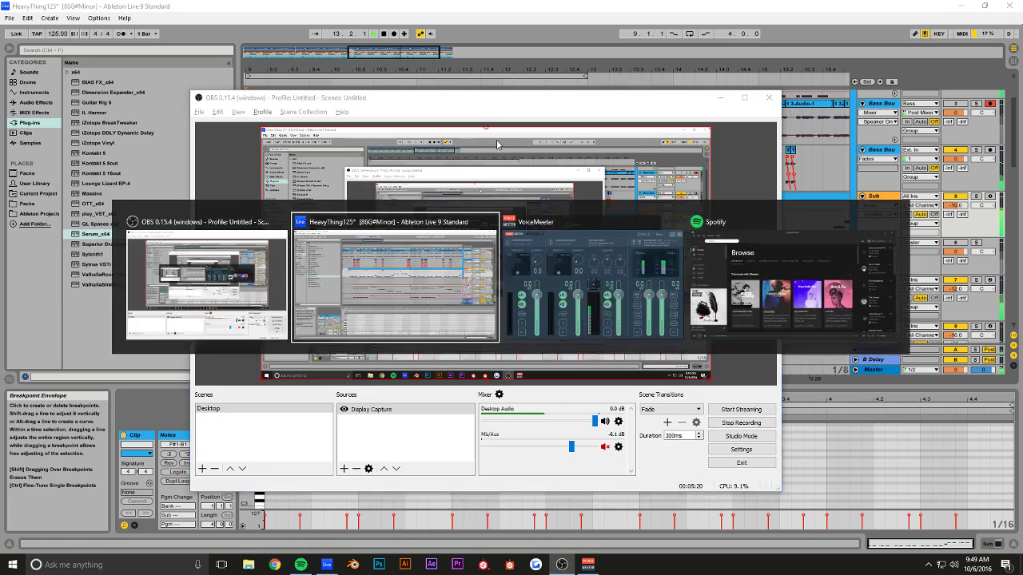
# - Play the arrangement from 8.1.1 and unmute the Synth group, then stop playback after reviewing the tracks
pyautogui.moveTo(411, 65); pyautogui.dragTo(391, 56)
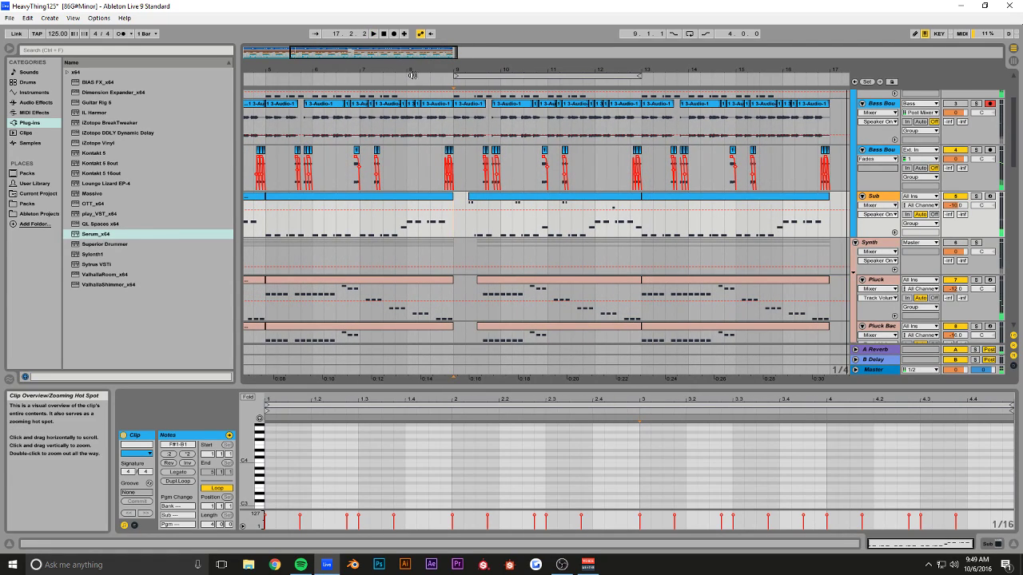
pyautogui.click(406, 171)
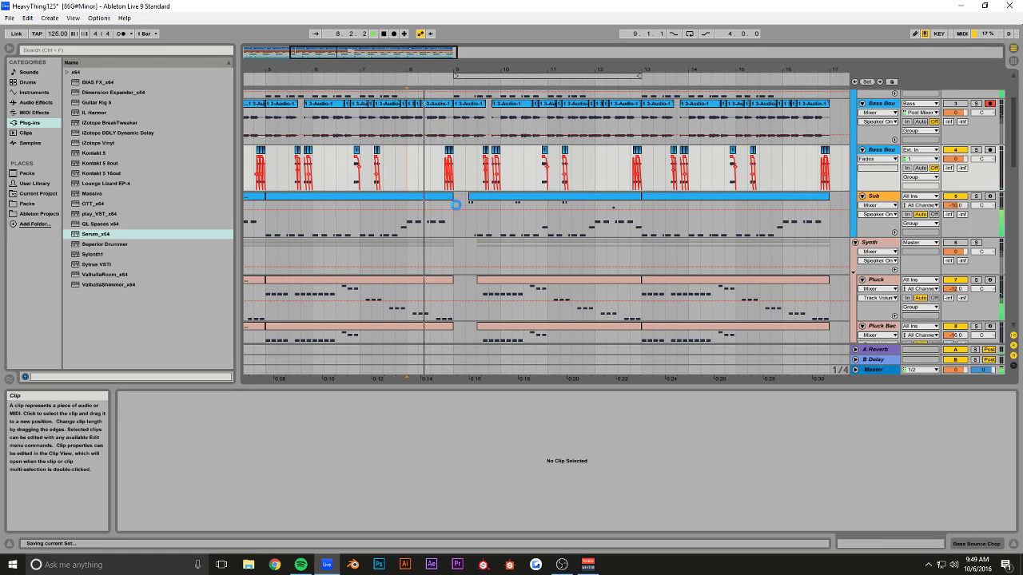
pyautogui.click(956, 243)
pyautogui.scroll(-5, 469, 255)
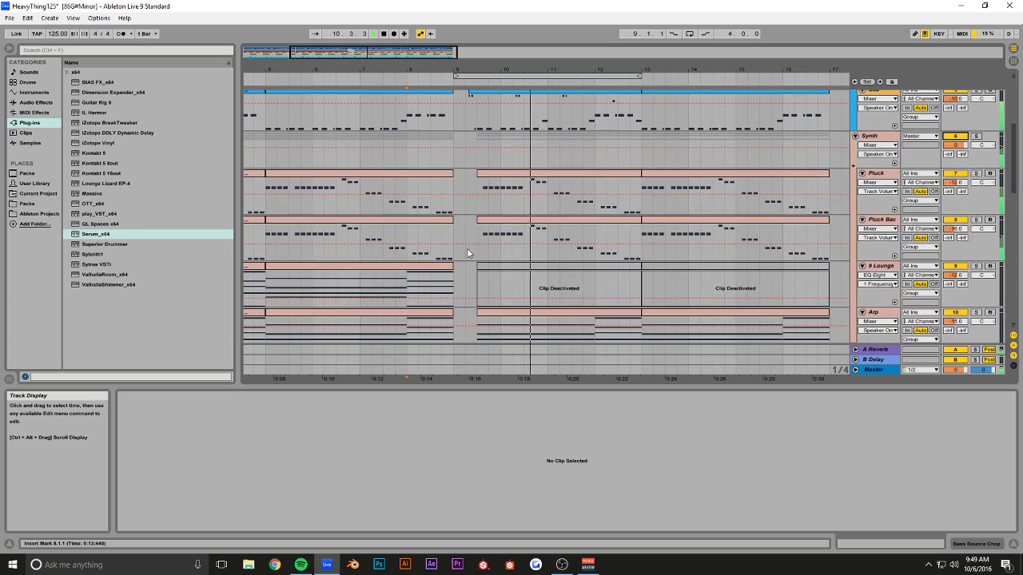
pyautogui.scroll(1, 469, 254)
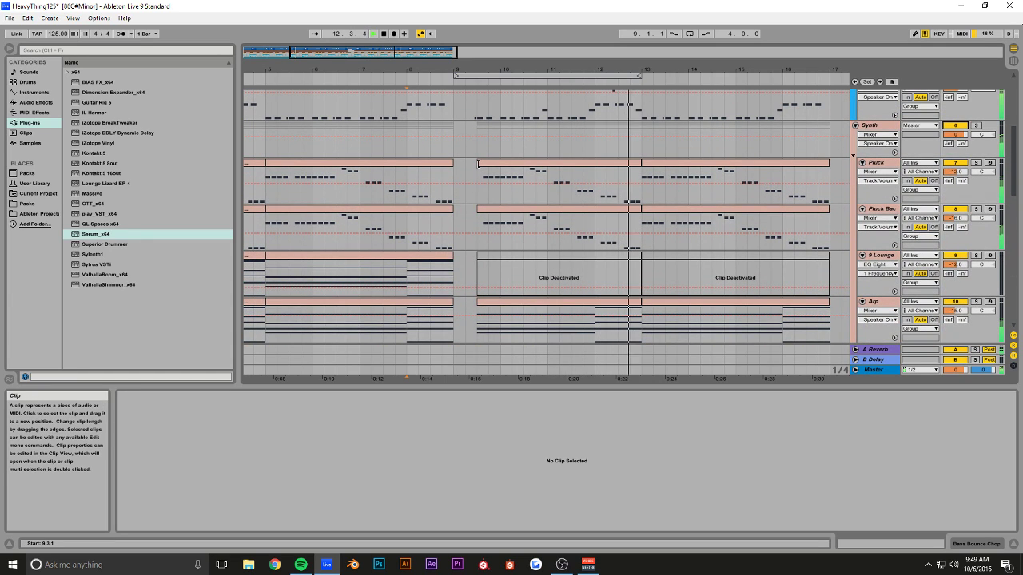
pyautogui.scroll(3, 594, 253)
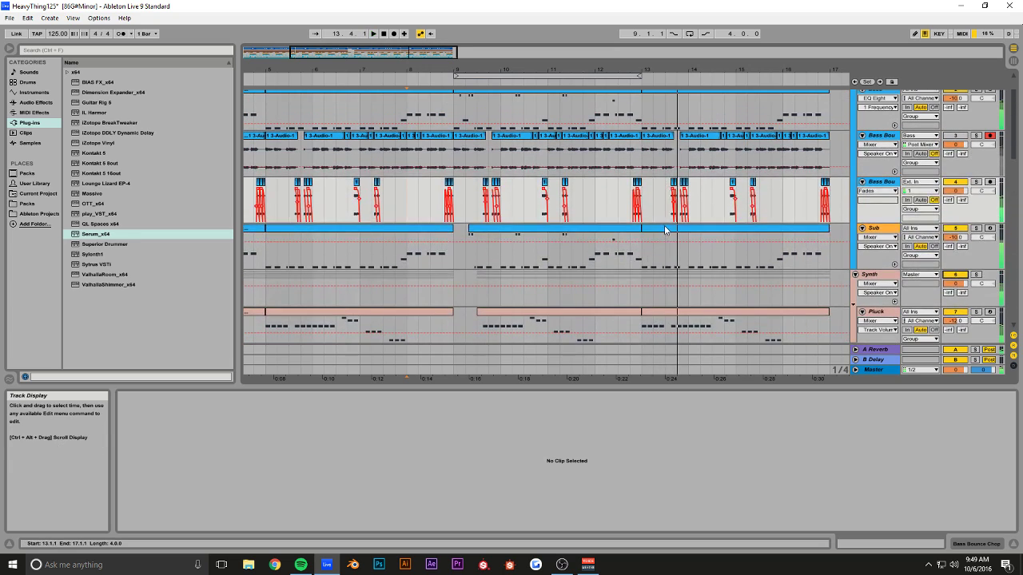
pyautogui.press('space')
# - Replace the Sub clip at bar 13 with a copy of the bar 9 Sub clip, filling 13.1.1 to 17.1.1
pyautogui.keyDown('shift'); pyautogui.click(661, 229); pyautogui.keyUp('shift')
pyautogui.click(663, 231)
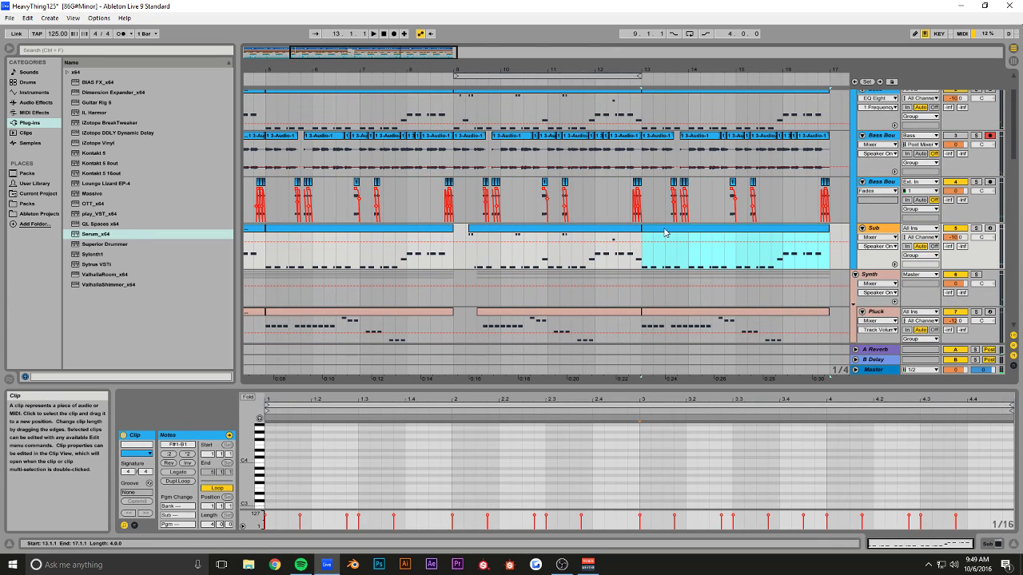
pyautogui.click(612, 232)
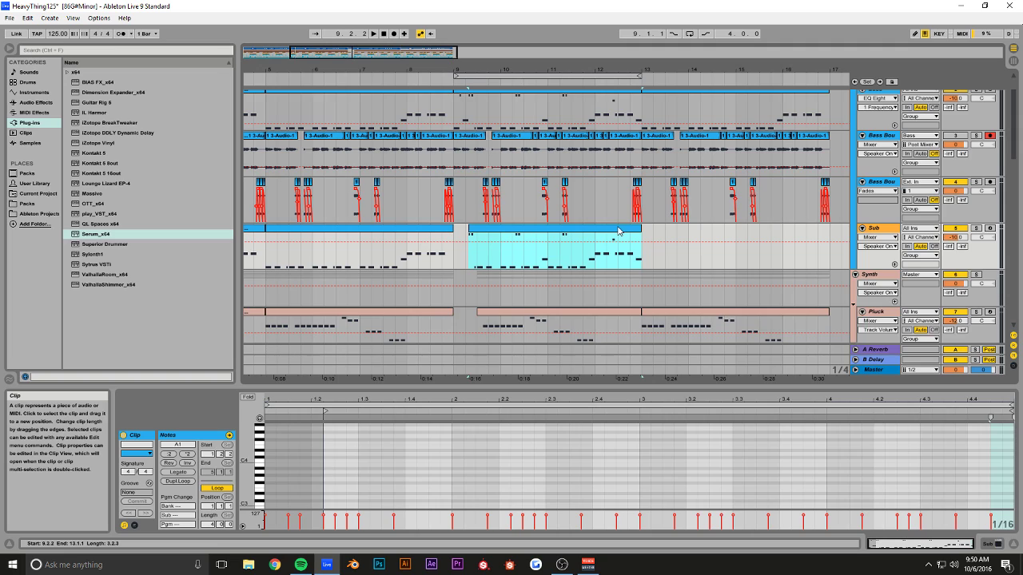
pyautogui.scroll(2, 618, 231)
pyautogui.hotkey('ctrl', 'd')
pyautogui.moveTo(675, 275)
pyautogui.mouseDown()
pyautogui.moveTo(653, 272)
pyautogui.moveTo(663, 277)
pyautogui.mouseUp()
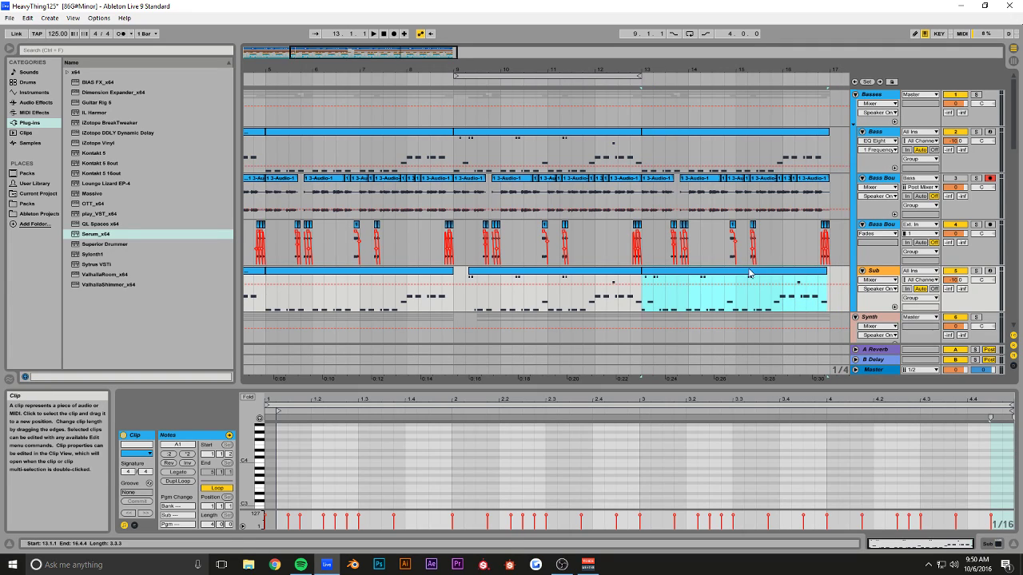
pyautogui.moveTo(454, 71); pyautogui.dragTo(592, 232)
pyautogui.moveTo(397, 271); pyautogui.dragTo(422, 276)
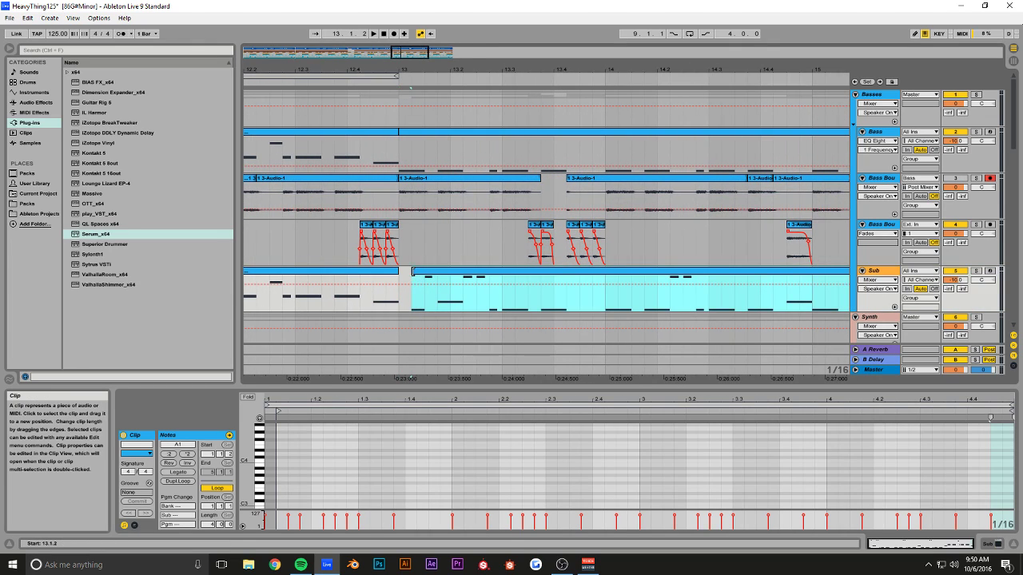
pyautogui.hotkey('ctrl', 'z')
# - Replace the Bass clip at bar 13 with a duplicate of the bar 9 Bass clip
pyautogui.click(423, 134)
pyautogui.press('Delete')
pyautogui.click(374, 132)
pyautogui.hotkey('ctrl', 'd')
pyautogui.moveTo(414, 55); pyautogui.dragTo(396, 21)
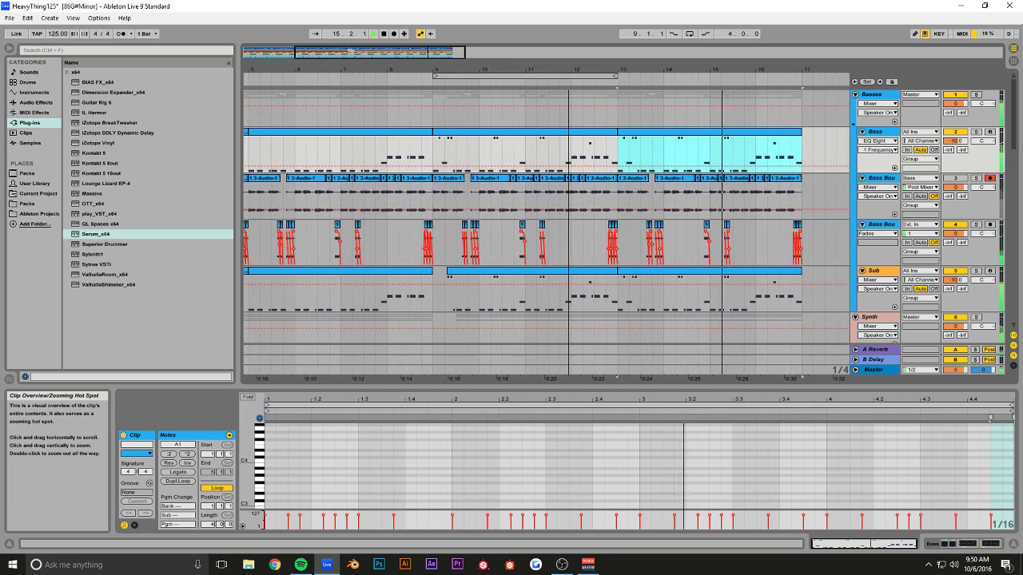
# - Play the arrangement from 8.1.1 and review the bass, sub and synth tracks through bar 17
pyautogui.moveTo(397, 77); pyautogui.dragTo(390, 72)
pyautogui.click(425, 116)
pyautogui.press('space')
pyautogui.press('space')
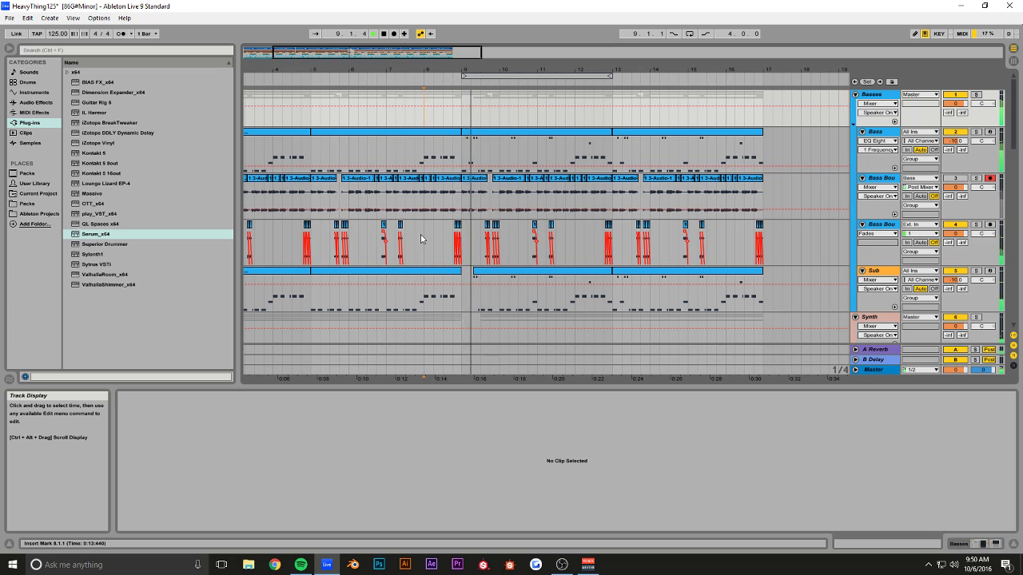
pyautogui.moveTo(542, 70); pyautogui.dragTo(596, 85)
pyautogui.scroll(-5, 543, 212)
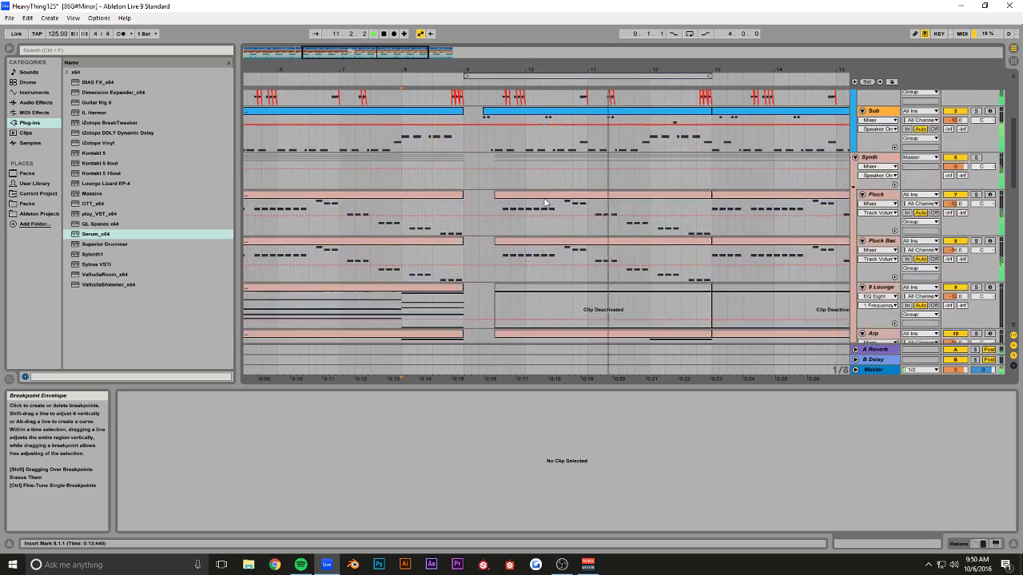
pyautogui.moveTo(652, 71); pyautogui.dragTo(520, 61)
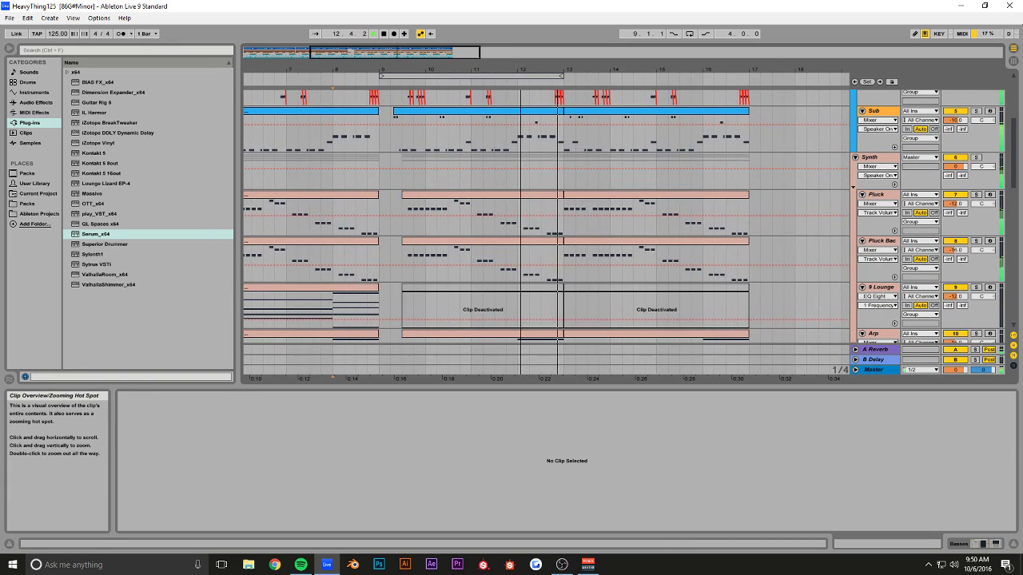
pyautogui.click(379, 183)
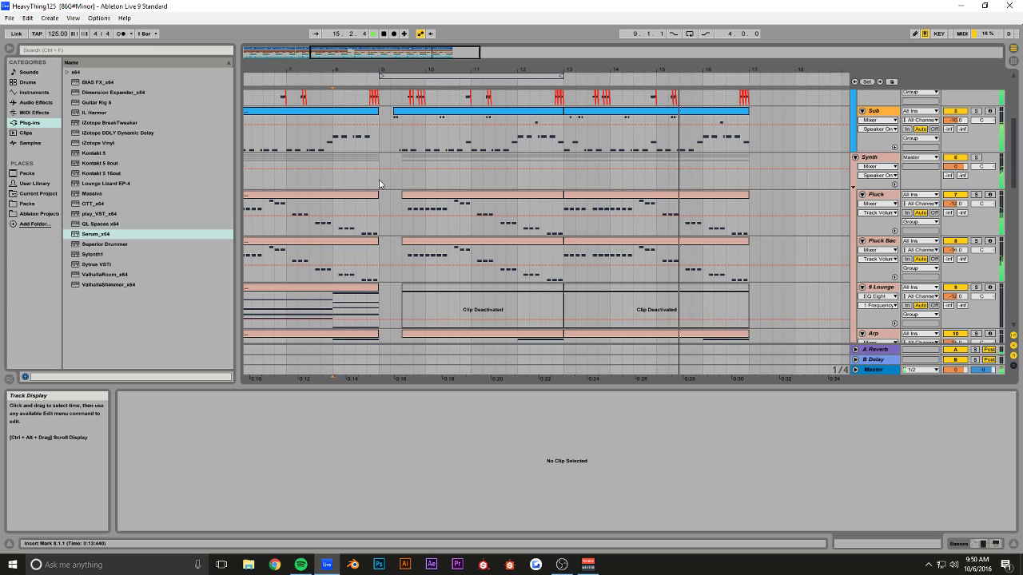
pyautogui.scroll(5, 384, 196)
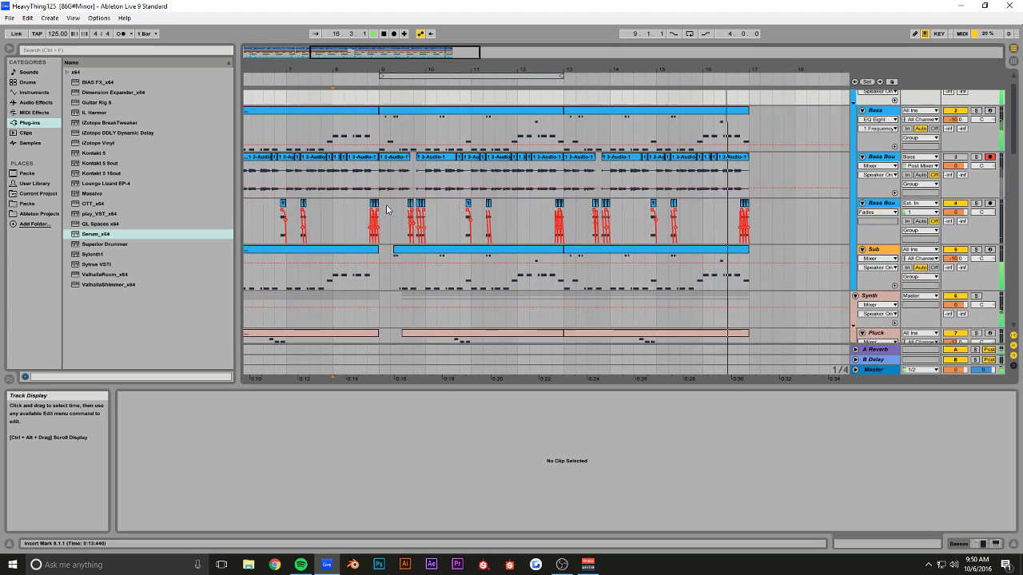
pyautogui.moveTo(559, 70); pyautogui.dragTo(577, 45)
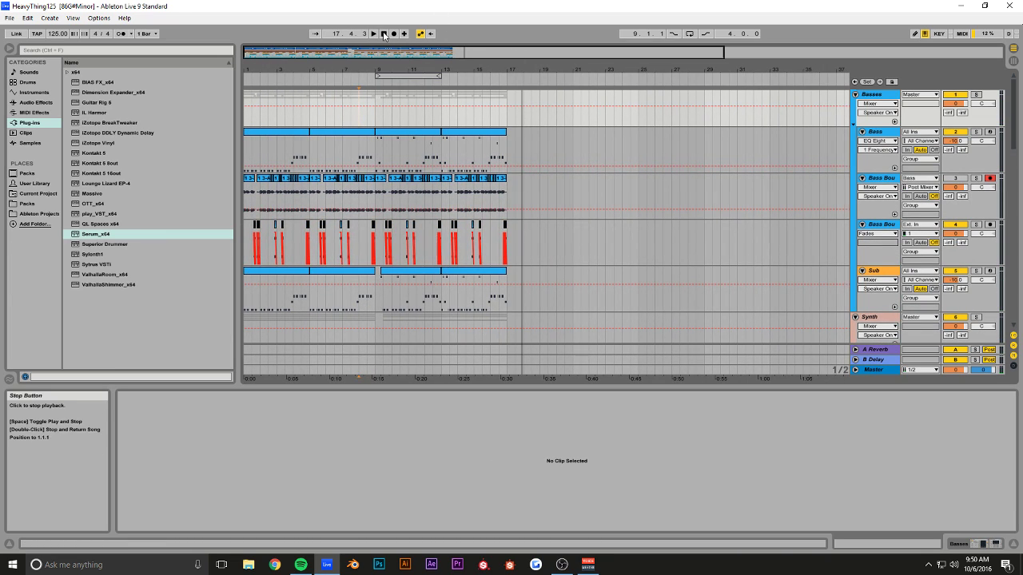
# - Restart playback of the arrangement from 9.1.1
pyautogui.moveTo(437, 49); pyautogui.dragTo(437, 99)
pyautogui.click(392, 114)
pyautogui.press('space')
pyautogui.press('space')
# - Insert a new MIDI track below the 9 Lounge track in the Synth group
pyautogui.scroll(-4, 436, 129)
pyautogui.scroll(-3, 464, 140)
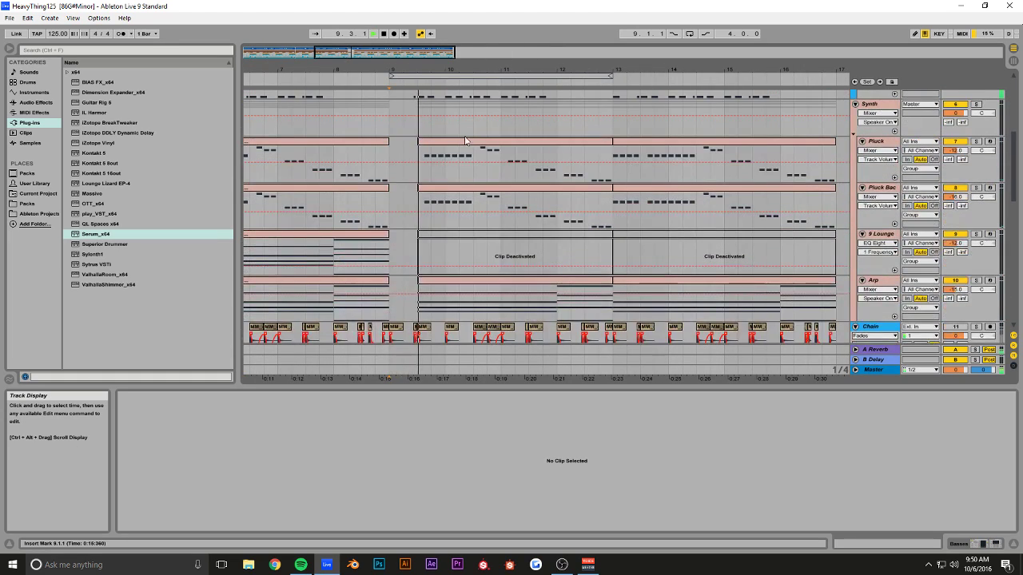
pyautogui.scroll(-2, 548, 213)
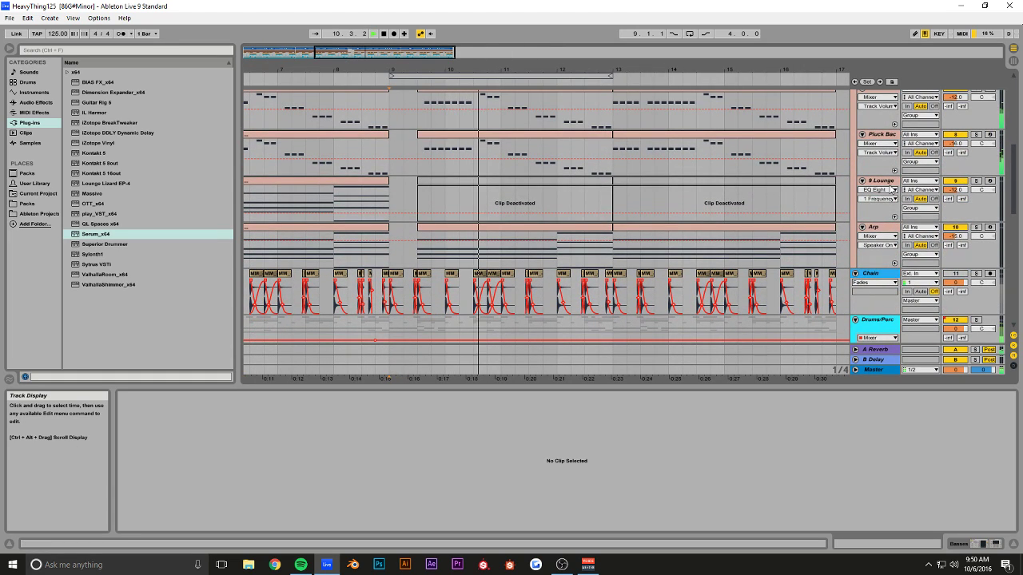
pyautogui.hotkey('ctrl', 'shift', 't')
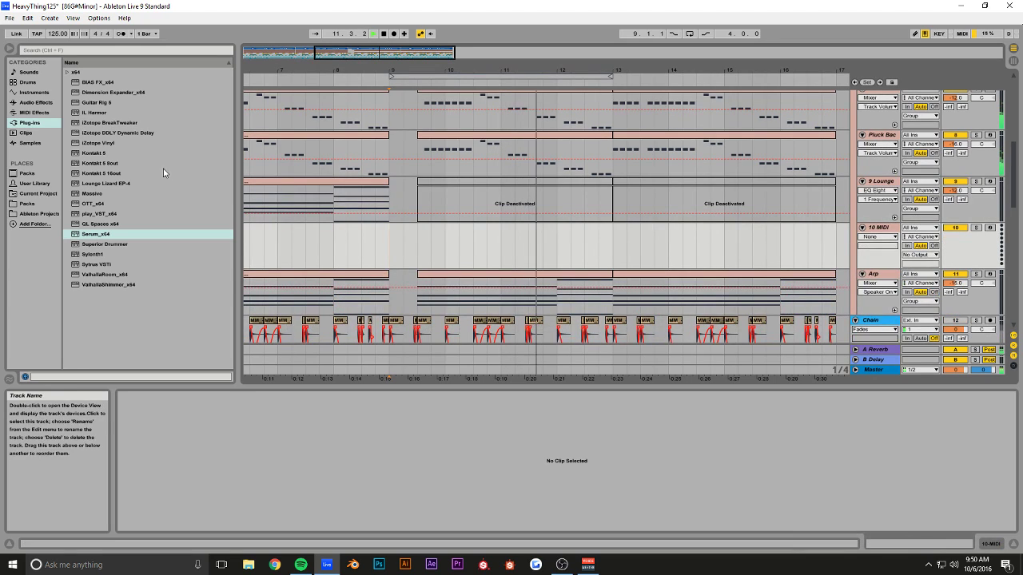
# - Load Serum on the 10 MIDI track with 10 unison voices on oscillator A and oscillator B enabled at +1 octave with 12 voices
pyautogui.moveTo(96, 234); pyautogui.dragTo(101, 234)
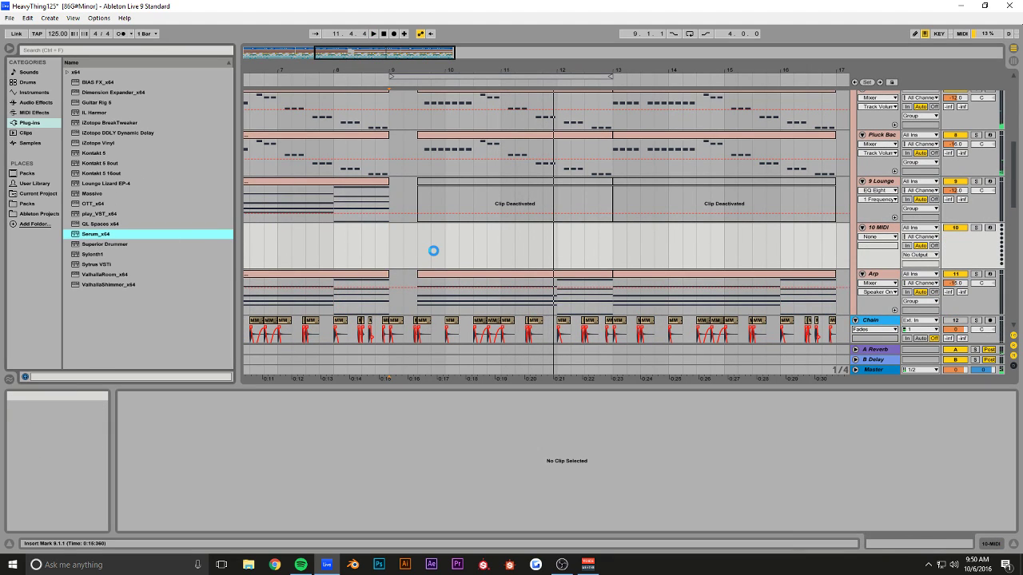
pyautogui.moveTo(820, 221); pyautogui.dragTo(820, 221)
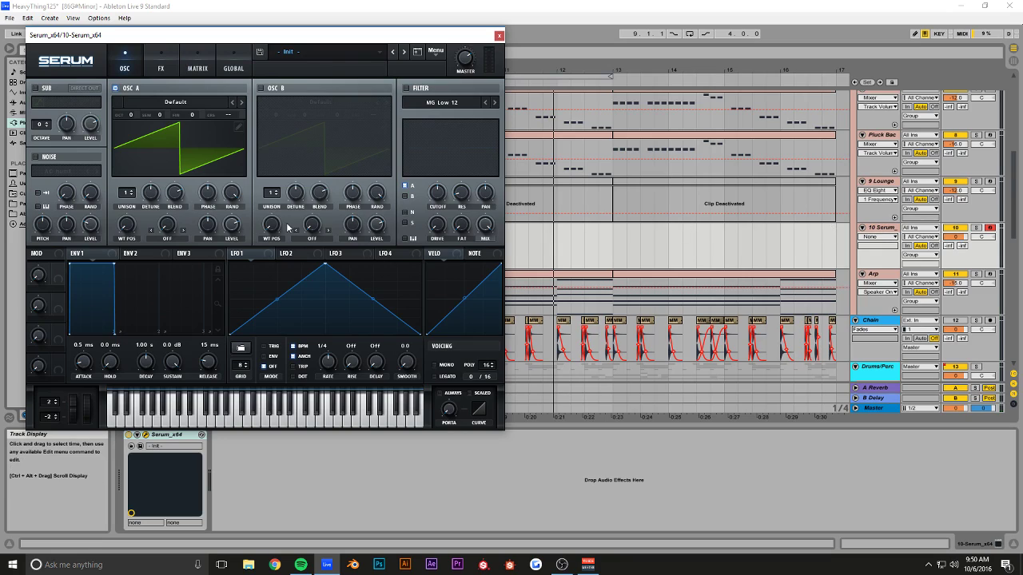
pyautogui.moveTo(133, 196); pyautogui.dragTo(243, 124)
pyautogui.click(261, 88)
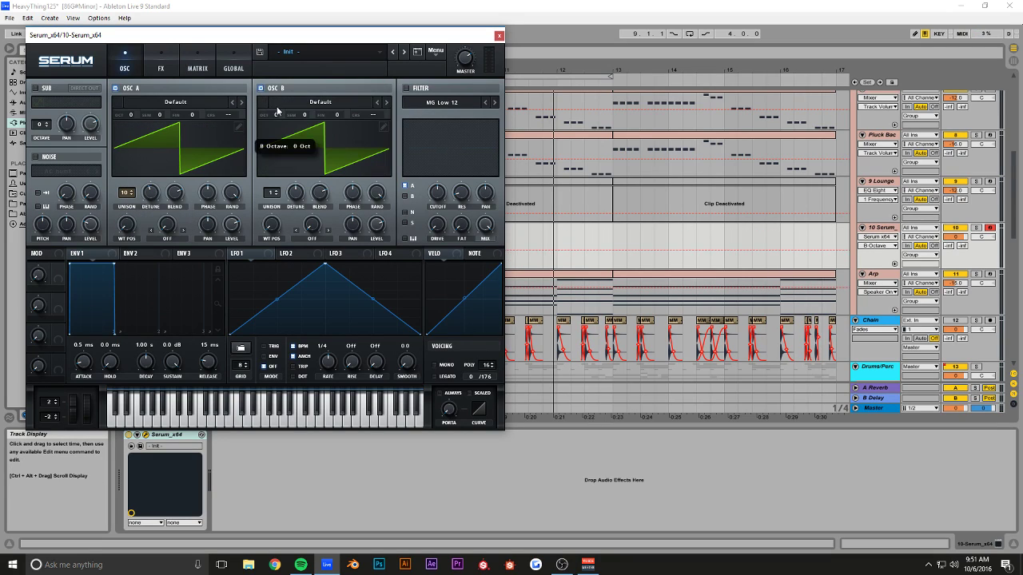
pyautogui.moveTo(275, 194); pyautogui.dragTo(292, 222)
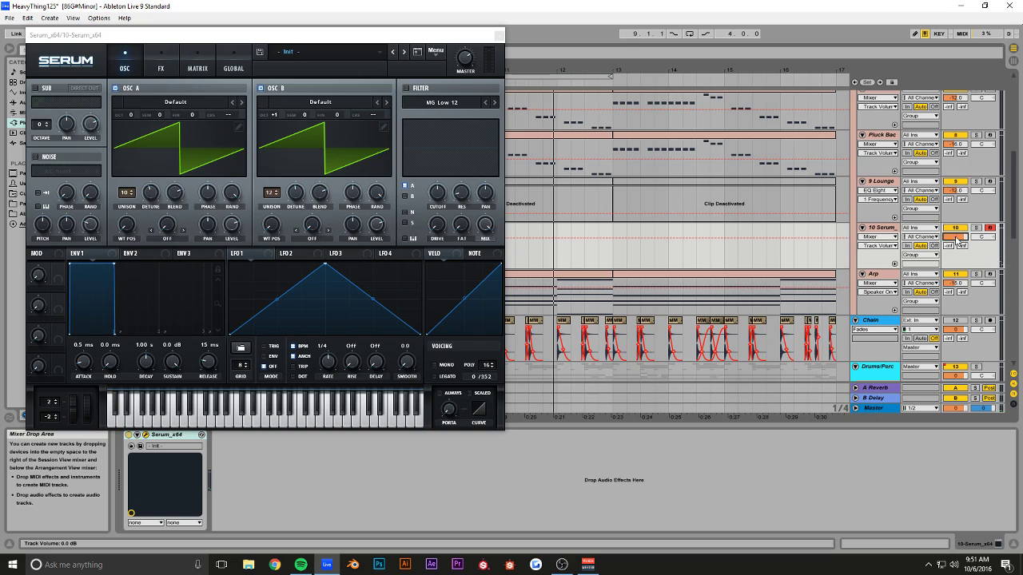
# - Add a multiband compressor, a hall reverb and a delay to Serum's effects, adjusting the compressor threshold
pyautogui.click(148, 72)
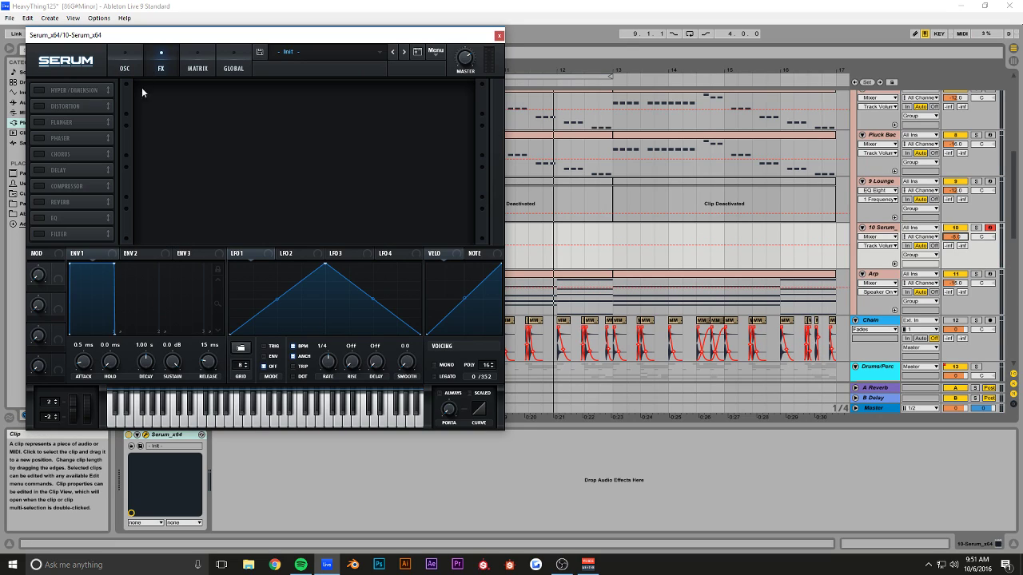
pyautogui.click(39, 185)
pyautogui.click(348, 111)
pyautogui.click(350, 112)
pyautogui.click(192, 116)
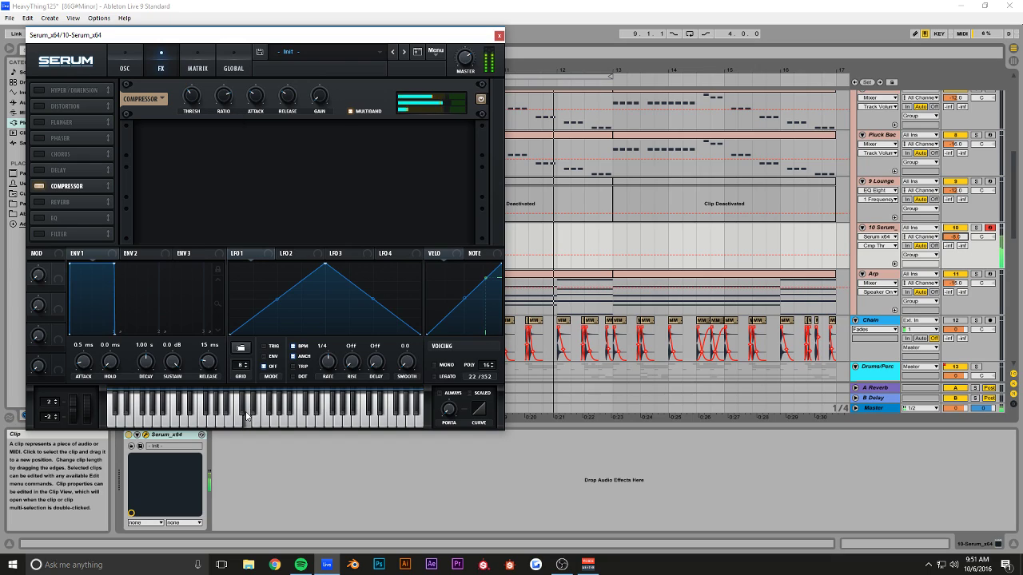
pyautogui.click(38, 202)
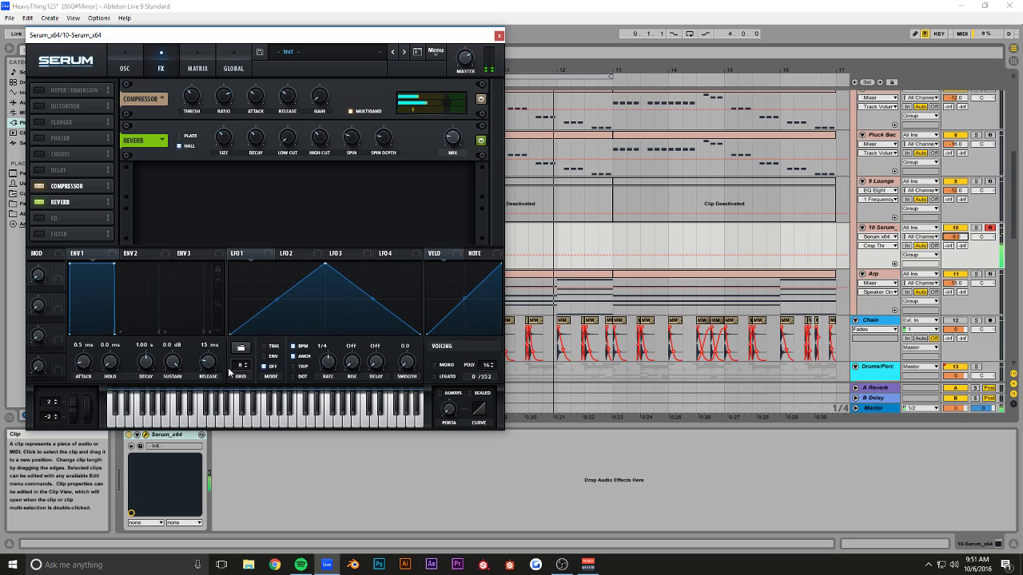
pyautogui.click(39, 170)
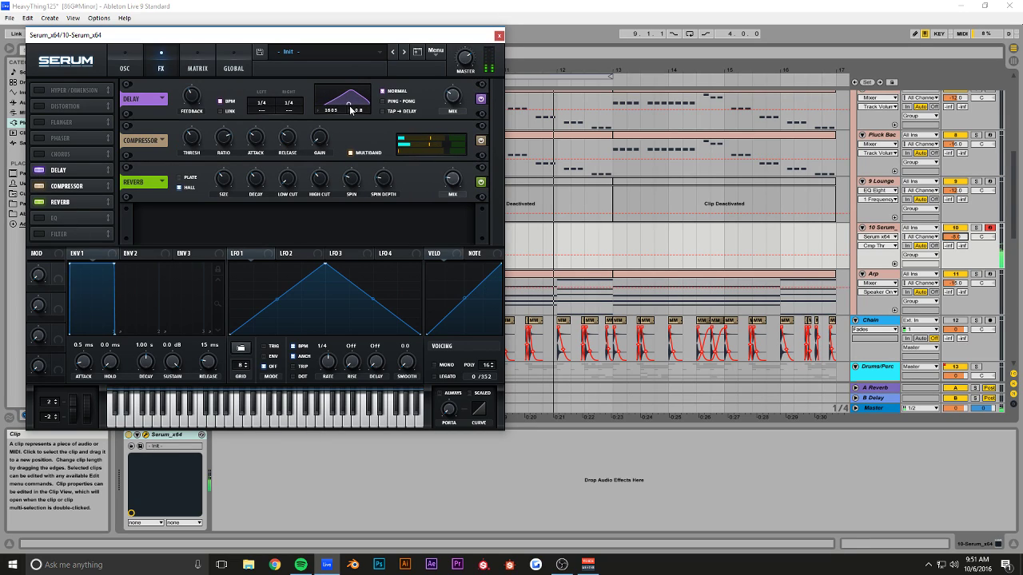
pyautogui.click(499, 36)
# - Lower the Serum track's volume to -13 dB and set Serum's portamento to Always with a longer glide time
pyautogui.click(959, 236)
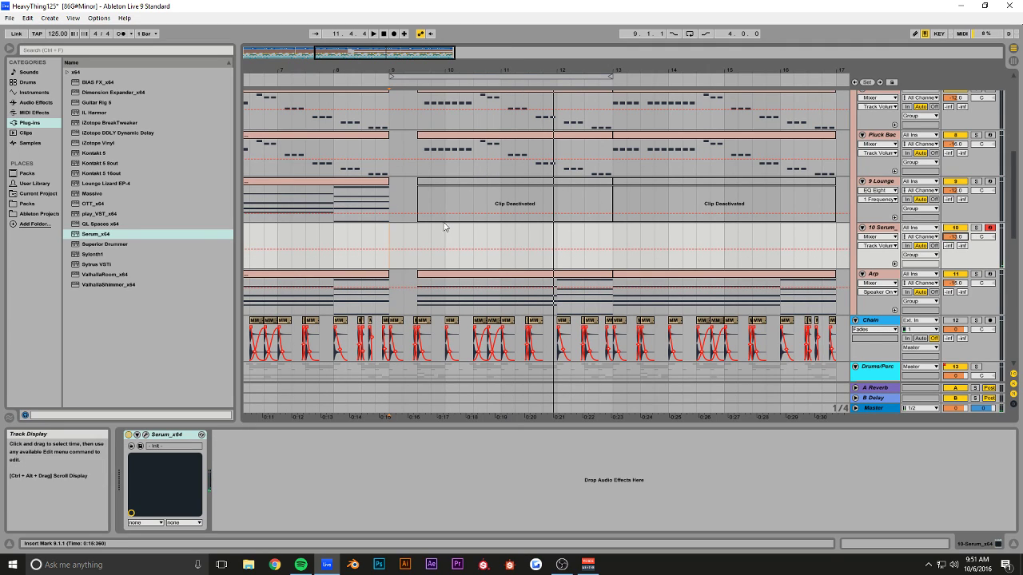
pyautogui.moveTo(390, 53); pyautogui.dragTo(423, 53)
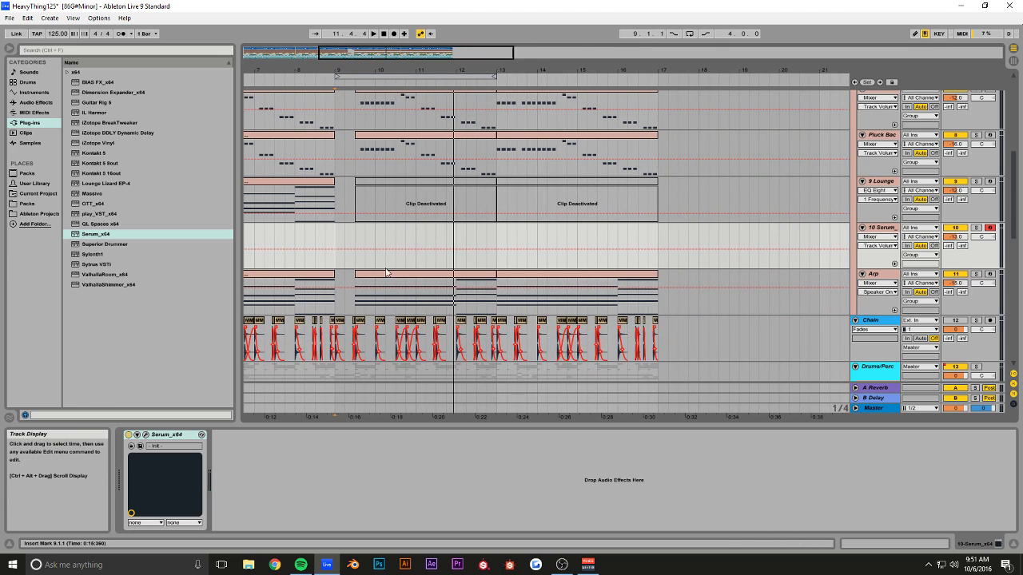
pyautogui.click(145, 434)
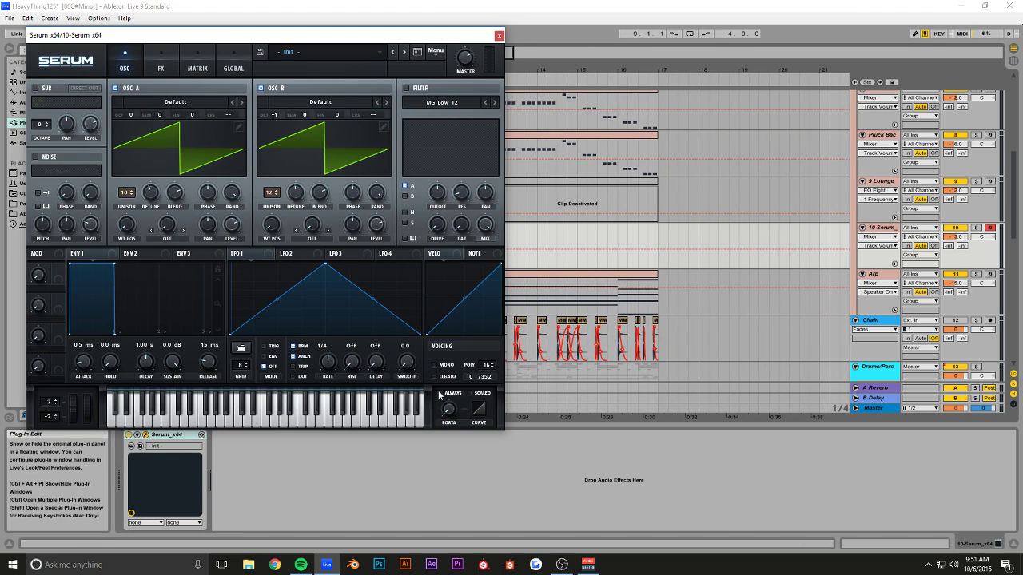
pyautogui.moveTo(449, 408); pyautogui.dragTo(453, 376)
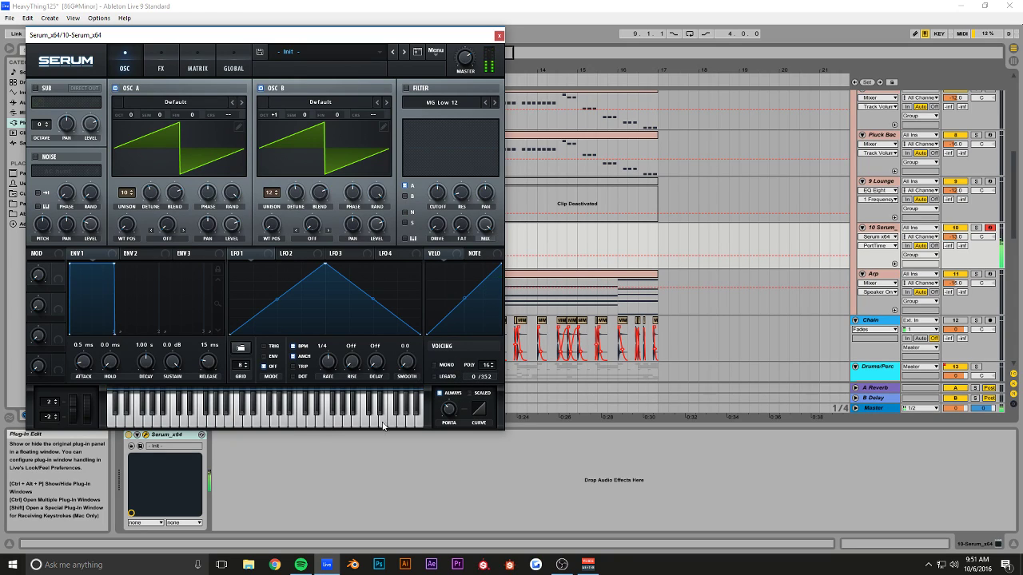
pyautogui.click(319, 421)
pyautogui.click(260, 422)
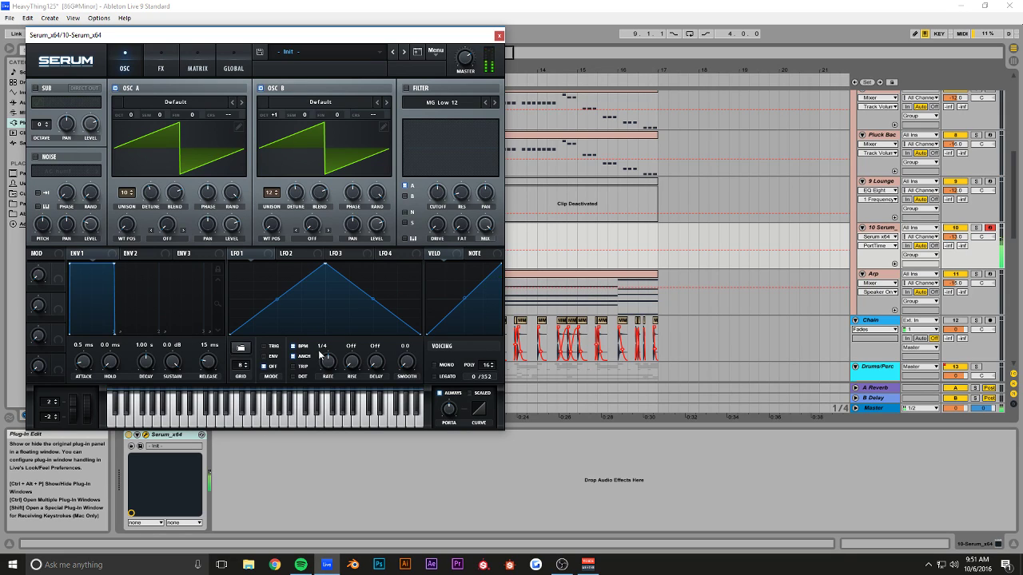
pyautogui.click(499, 35)
# - Insert an empty MIDI clip on the 10 Serum track from 9.1.1 to 17.1.1 and open it in the note editor
pyautogui.click(336, 239)
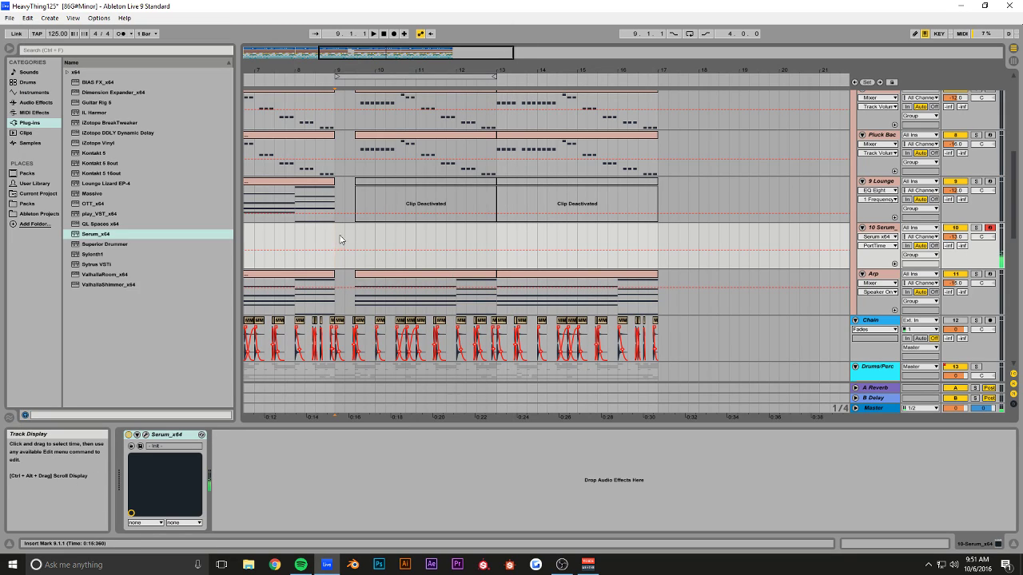
pyautogui.hotkey('ctrl', 'shift', 'm')
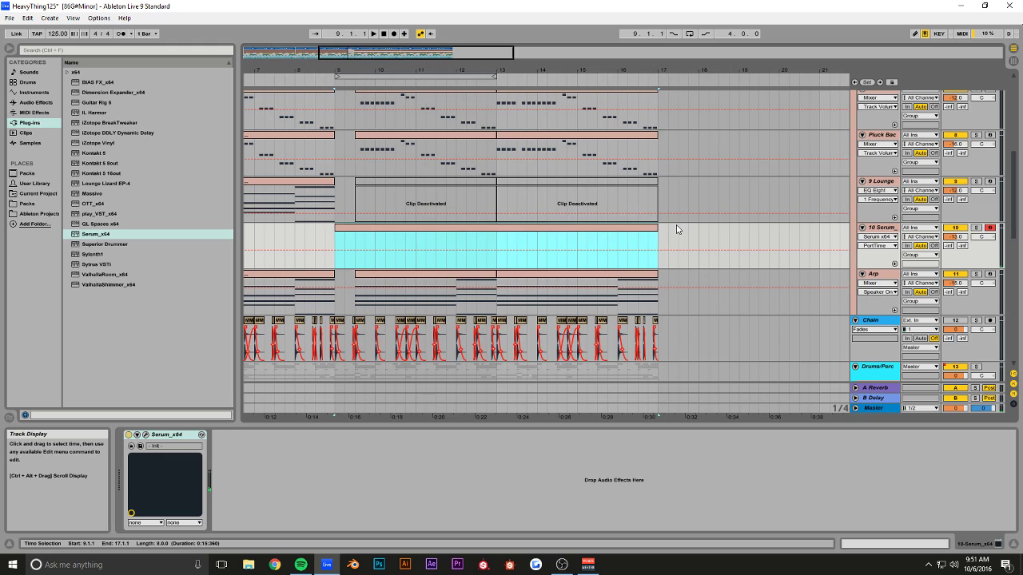
pyautogui.press('space')
pyautogui.doubleClick(365, 228)
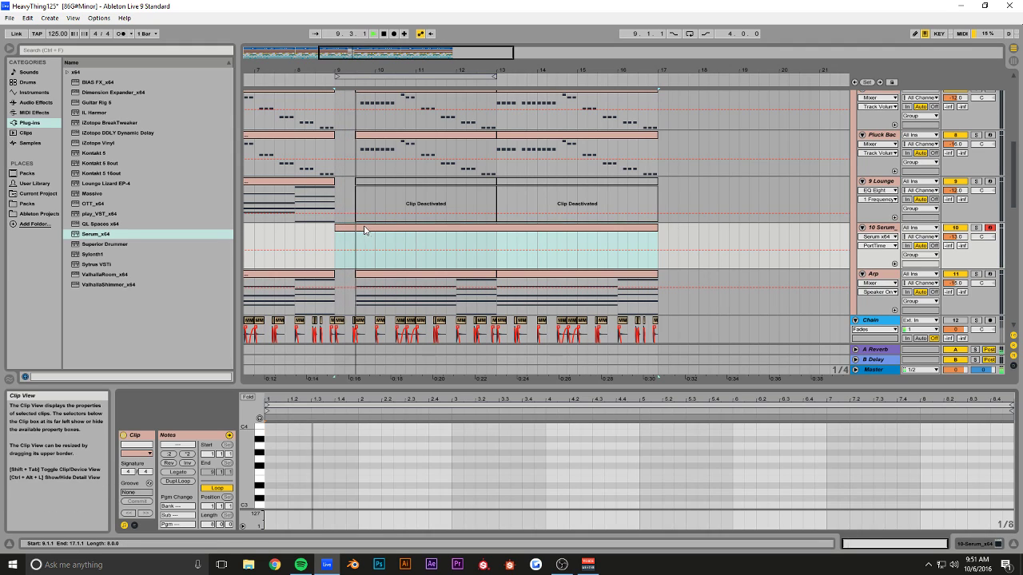
# - Draw a two-bar B4 note at the start of the Serum clip and lower the track's volume to -18 dB
pyautogui.moveTo(372, 388); pyautogui.dragTo(372, 298)
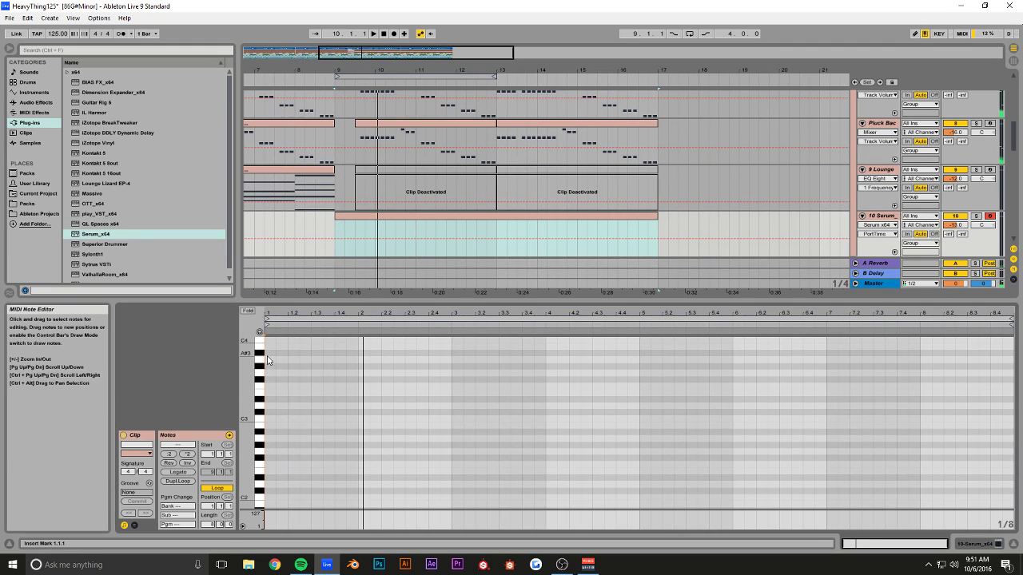
pyautogui.moveTo(267, 349); pyautogui.dragTo(496, 351)
pyautogui.moveTo(626, 363); pyautogui.dragTo(429, 355)
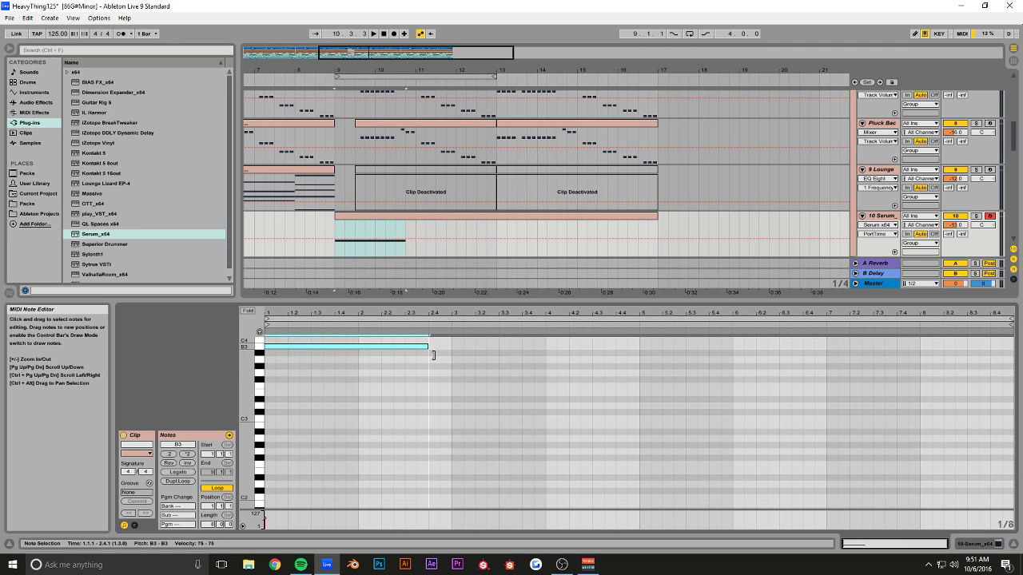
pyautogui.press('space')
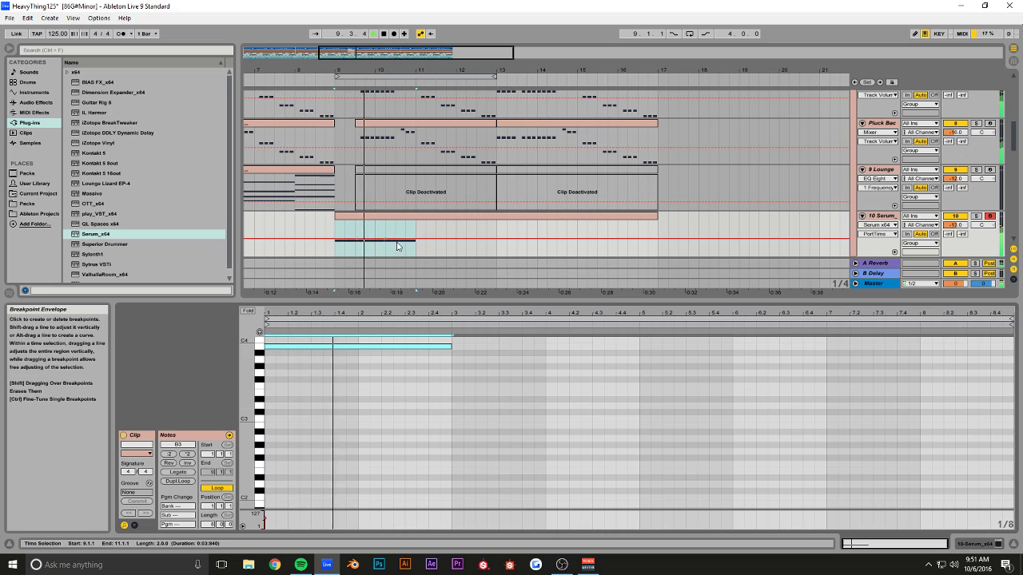
pyautogui.scroll(2, 433, 376)
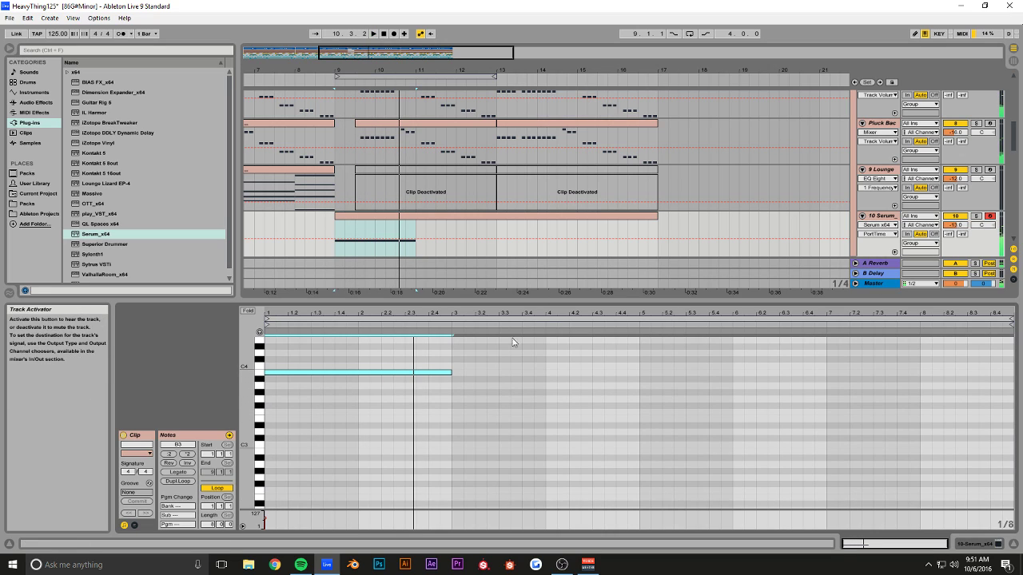
pyautogui.hotkey('shift', 'Up')
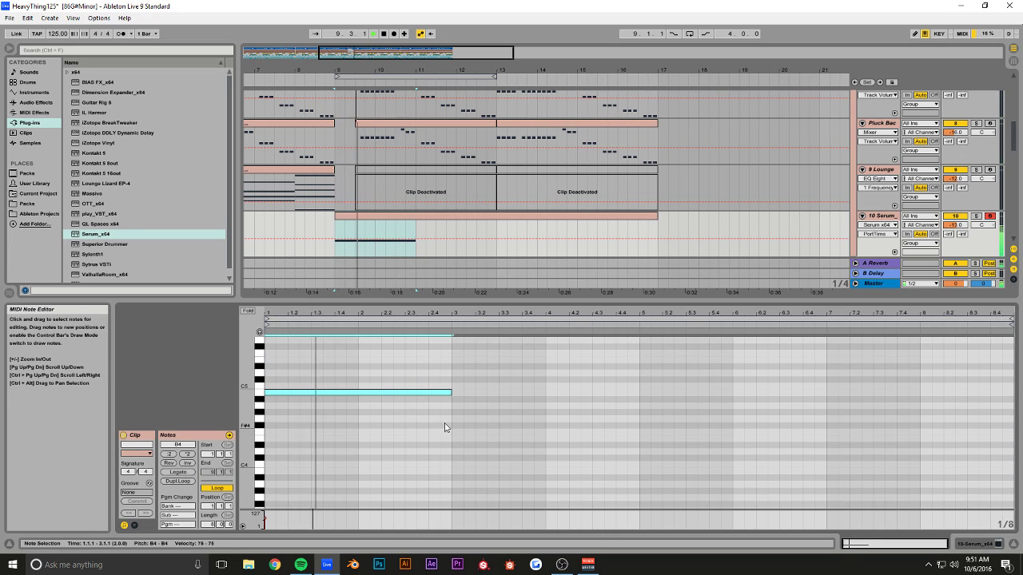
pyautogui.moveTo(958, 227); pyautogui.dragTo(962, 231)
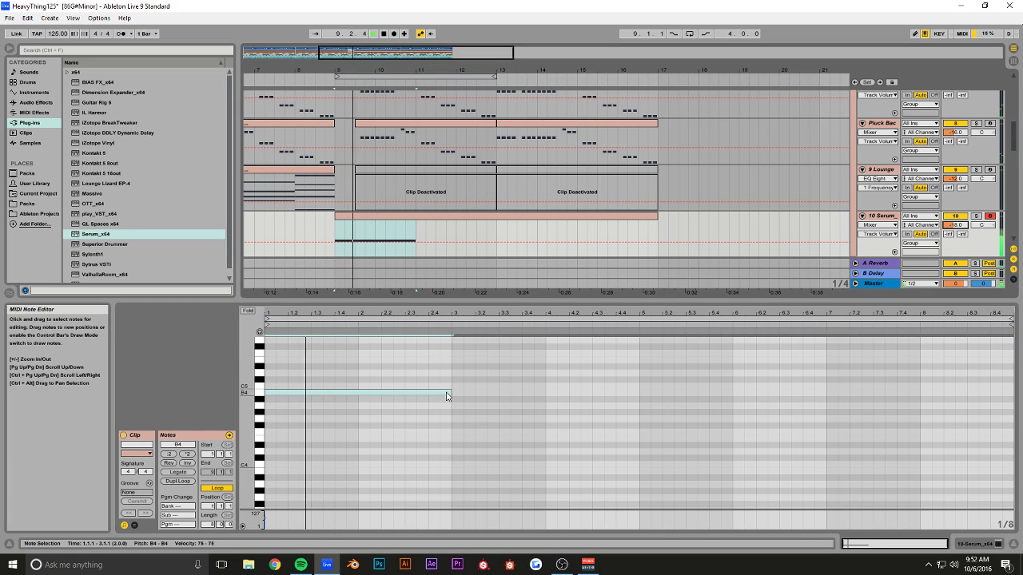
# - Add two one-bar notes after the B4 note, C#5 at bar 3 and A4 at bar 4 of the clip, and play them
pyautogui.click(479, 396)
pyautogui.moveTo(349, 394); pyautogui.dragTo(548, 387)
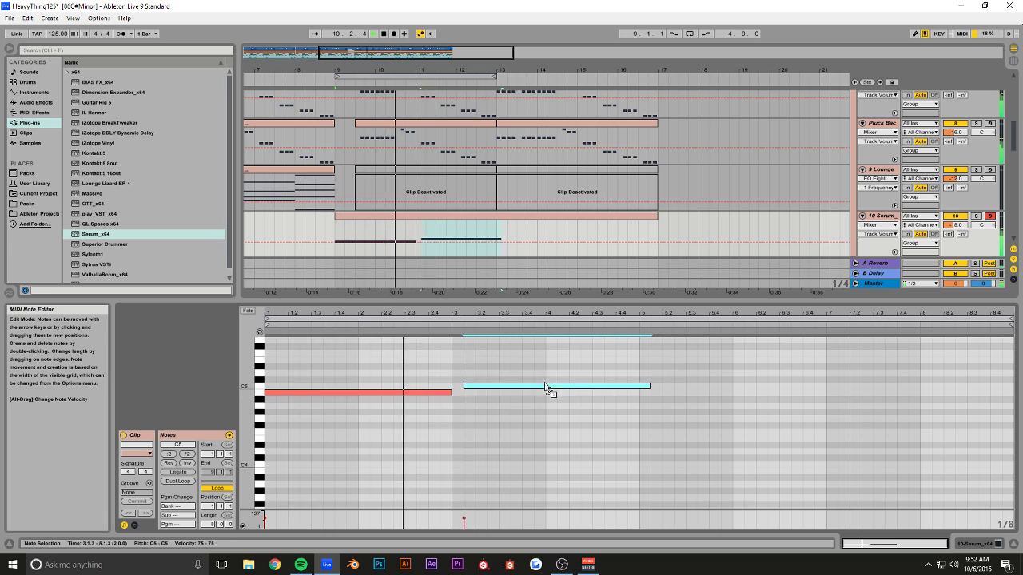
pyautogui.moveTo(638, 380); pyautogui.dragTo(601, 409)
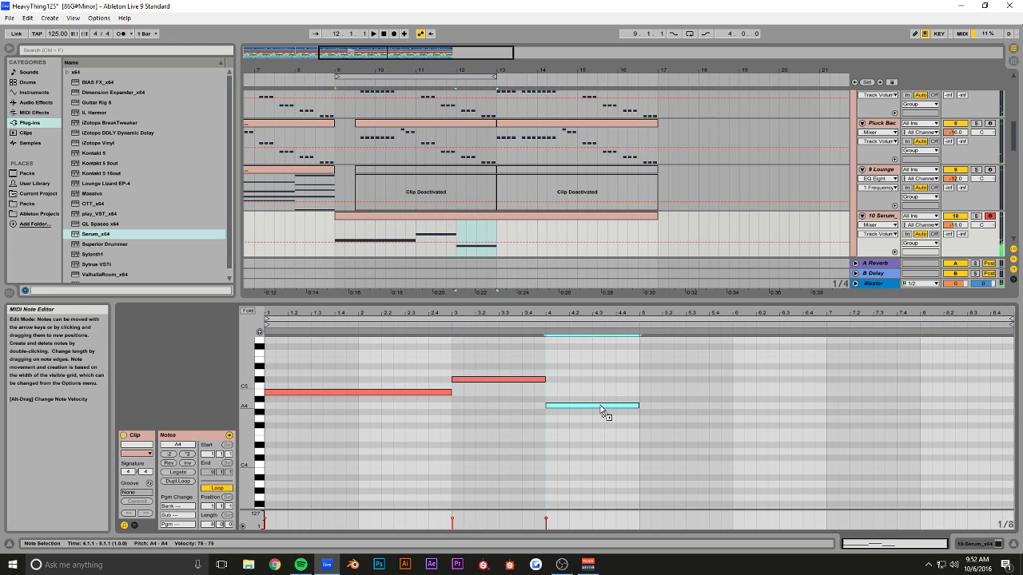
pyautogui.press('space')
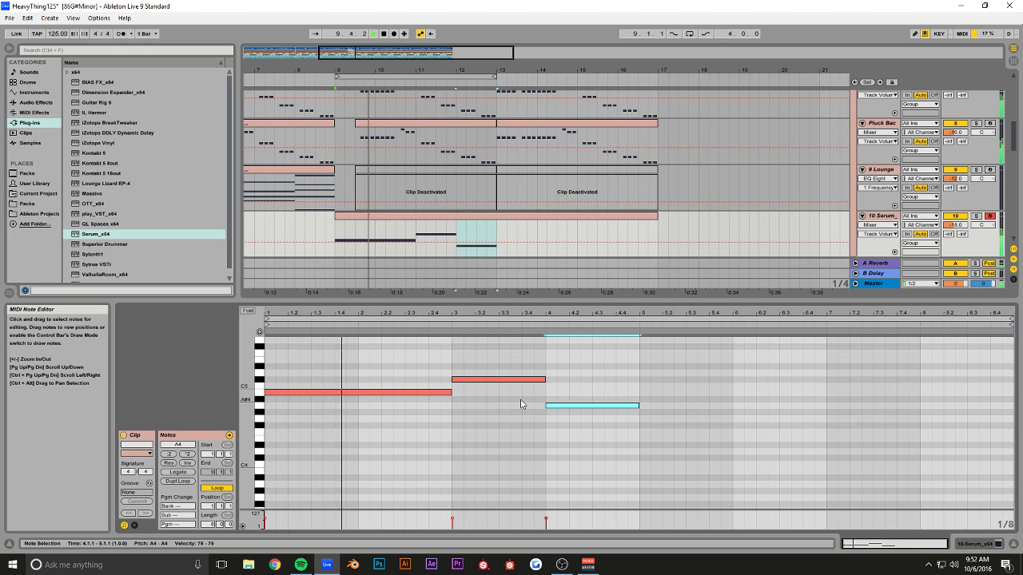
# - Try the bar 3 note at D5, save the set and move the note to F#4
pyautogui.click(490, 381)
pyautogui.press('Up')
pyautogui.hotkey('ctrl', 's')
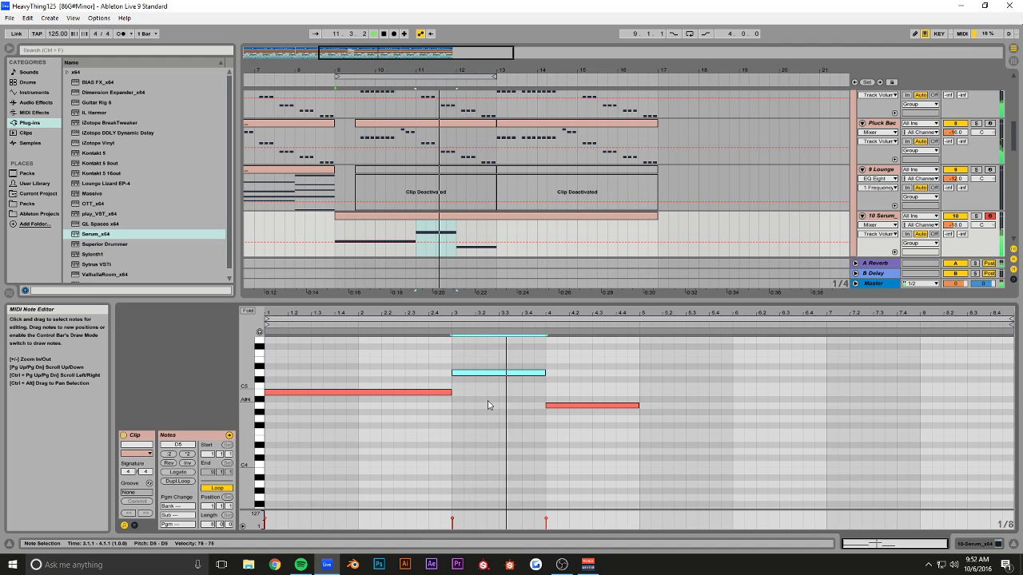
pyautogui.moveTo(489, 372); pyautogui.dragTo(493, 433)
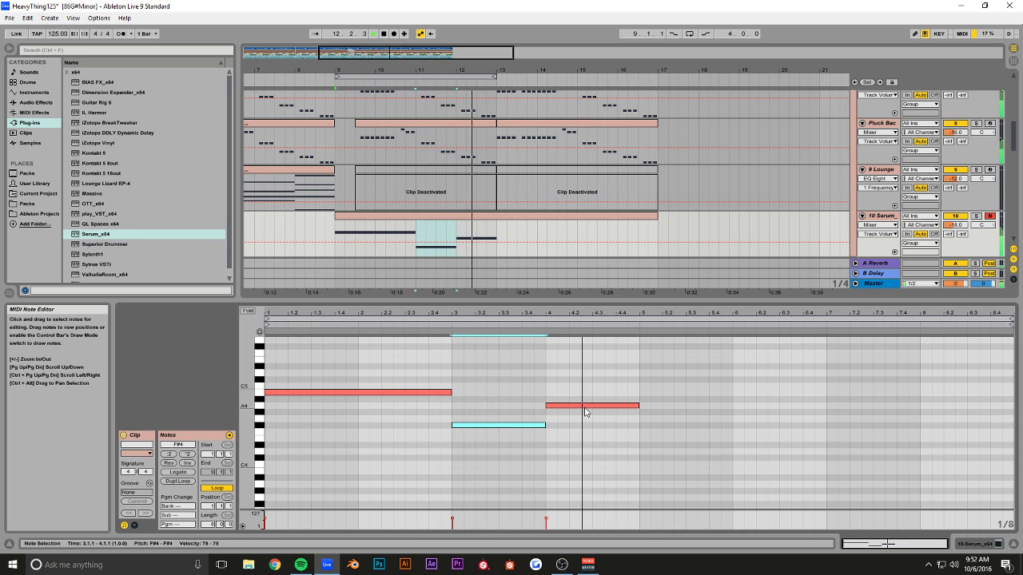
# - Duplicate the four-bar Serum melody into bars 5 to 8 of the clip and play it
pyautogui.moveTo(635, 372); pyautogui.dragTo(308, 435)
pyautogui.hotkey('ctrl', 'd')
pyautogui.click(744, 421)
pyautogui.press('space')
# - Transpose the clip's last two notes up an octave to F#5 and A5 and save the set
pyautogui.moveTo(956, 389); pyautogui.dragTo(882, 450)
pyautogui.hotkey('shift', 'Up')
pyautogui.hotkey('ctrl', 's')
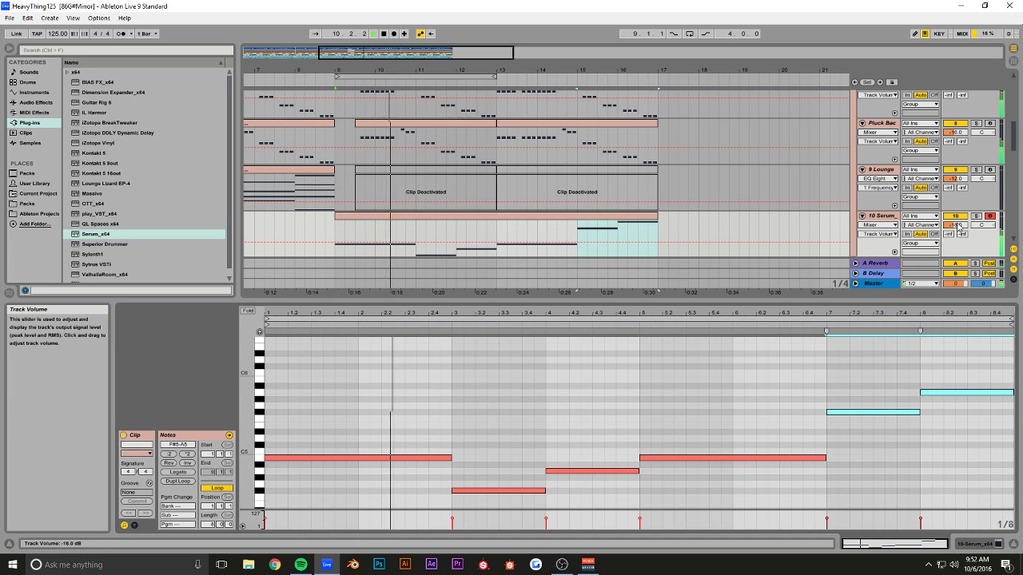
# - Fine-tune the compressor threshold in Serum's effects and adjust the synth's master volume
pyautogui.click(974, 546)
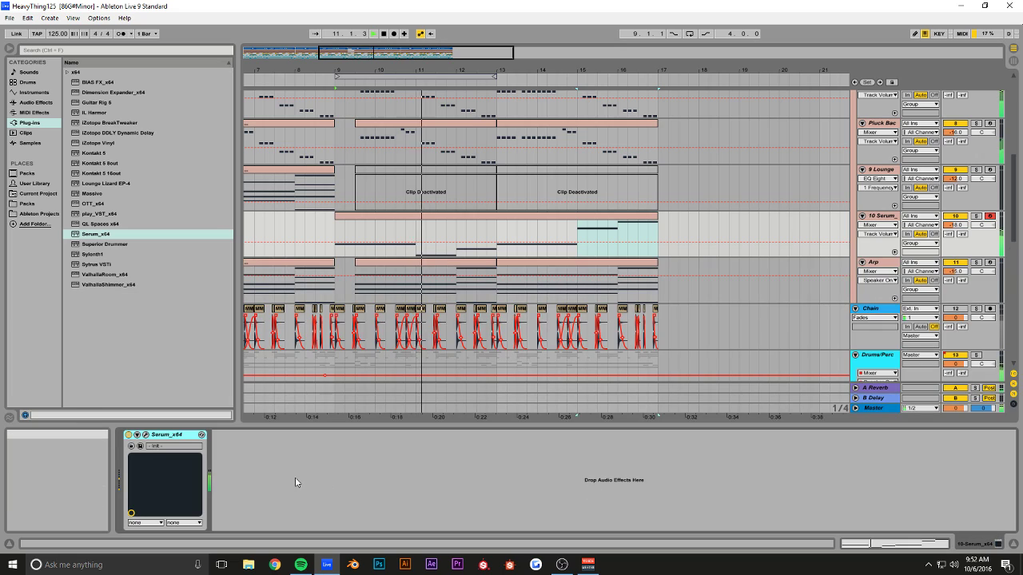
pyautogui.click(145, 435)
pyautogui.click(149, 65)
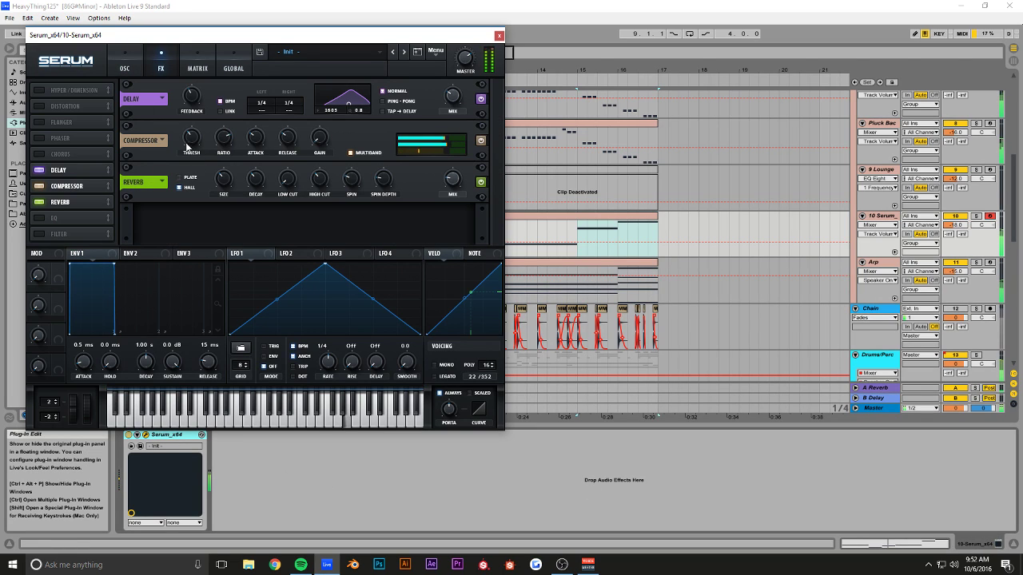
pyautogui.click(190, 149)
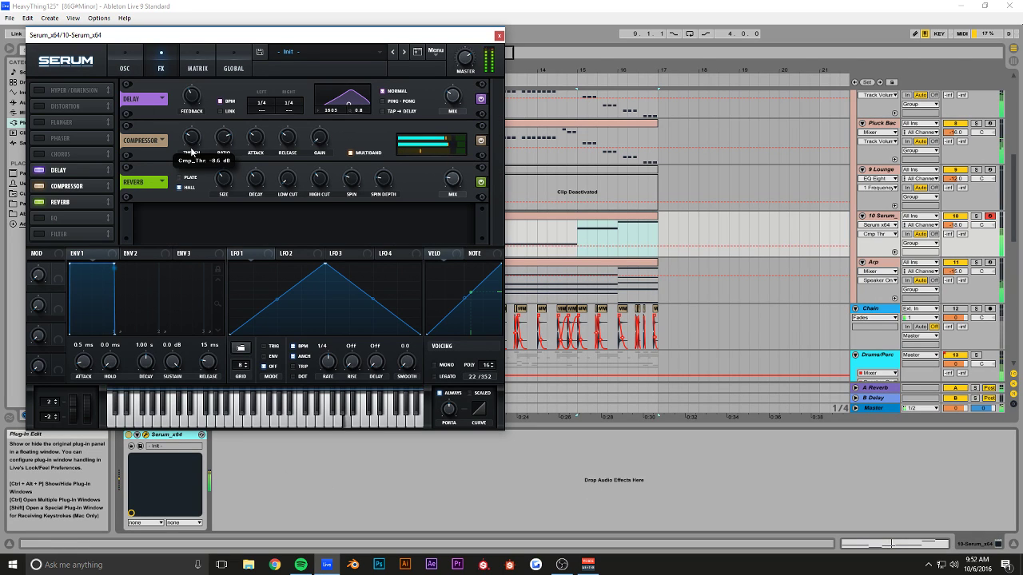
pyautogui.click(466, 75)
pyautogui.moveTo(467, 77); pyautogui.dragTo(466, 81)
pyautogui.click(498, 35)
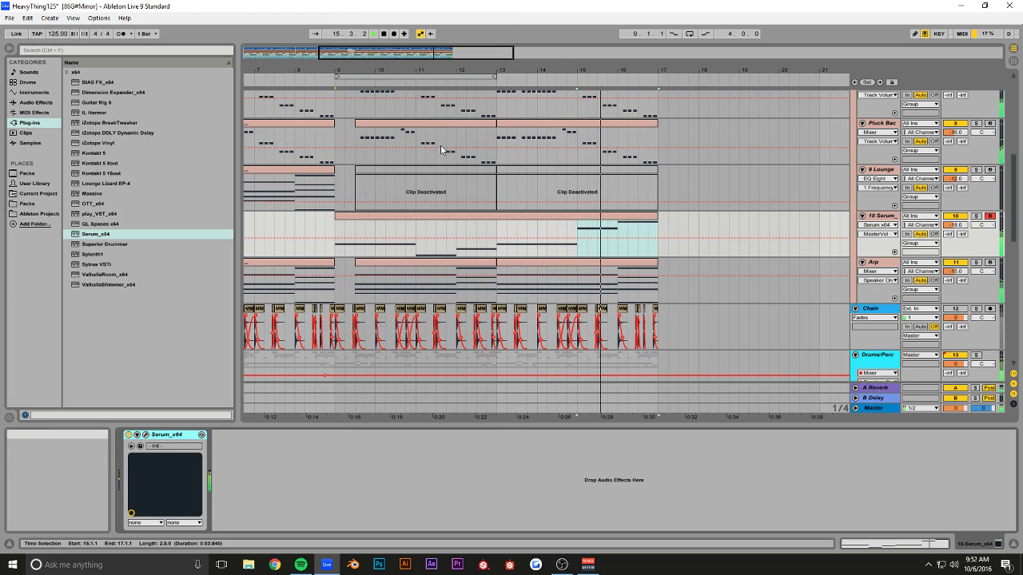
# - Save the set, play the arrangement past bar 17 and stop playback with the whole timeline in view
pyautogui.moveTo(465, 72); pyautogui.dragTo(465, 65)
pyautogui.scroll(3, 676, 216)
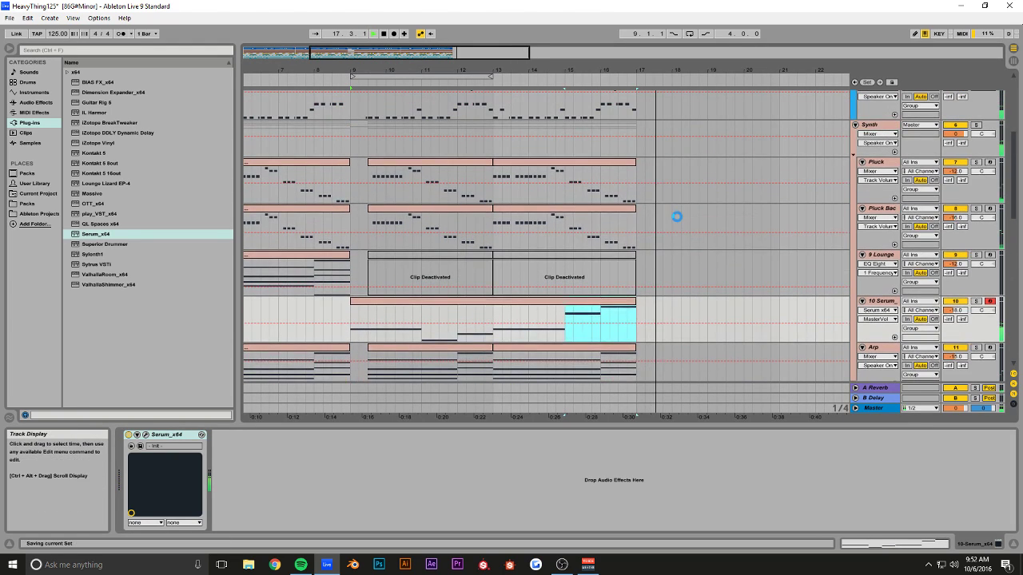
pyautogui.moveTo(365, 57); pyautogui.dragTo(501, 51)
pyautogui.press('space')
# - Play the arrangement from 9.1.1 with the 10 Serum track soloed
pyautogui.click(340, 145)
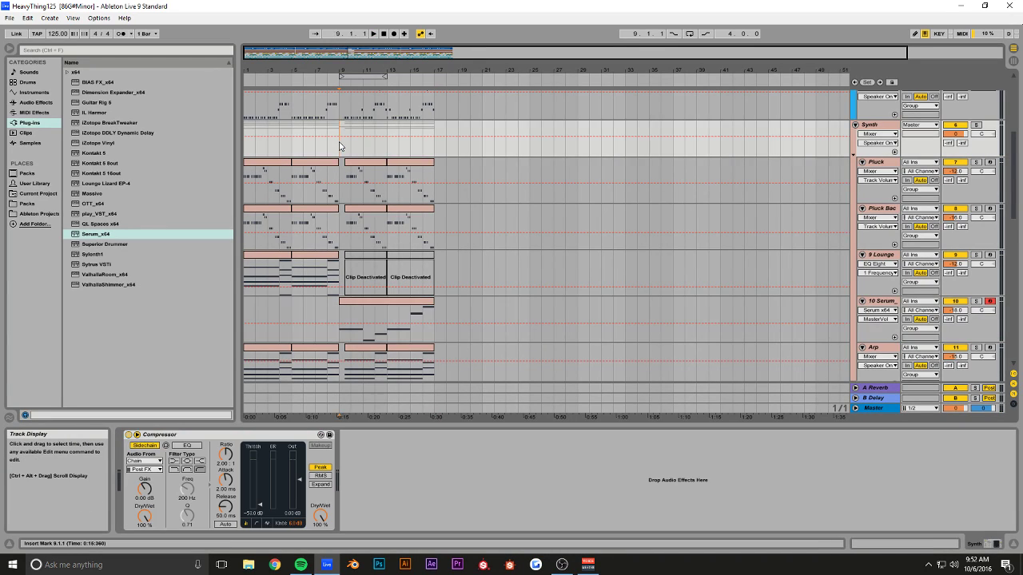
pyautogui.scroll(-3, 497, 226)
pyautogui.click(880, 240)
pyautogui.press('space')
pyautogui.click(976, 238)
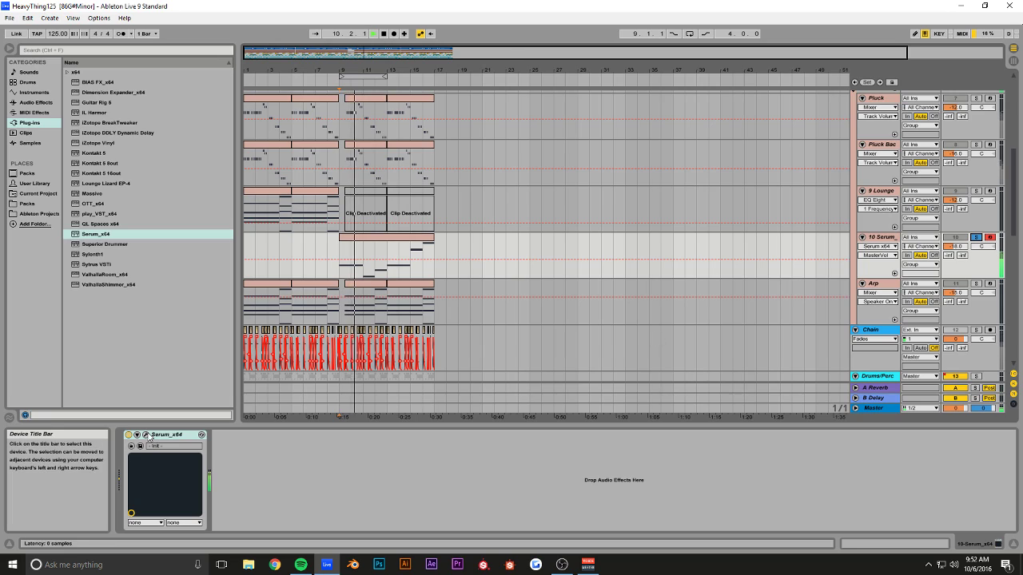
# - Enable Serum's MG Low 12 filter with key tracking on oscillators A and B, then lower the cutoff and adjust the drive
pyautogui.click(202, 435)
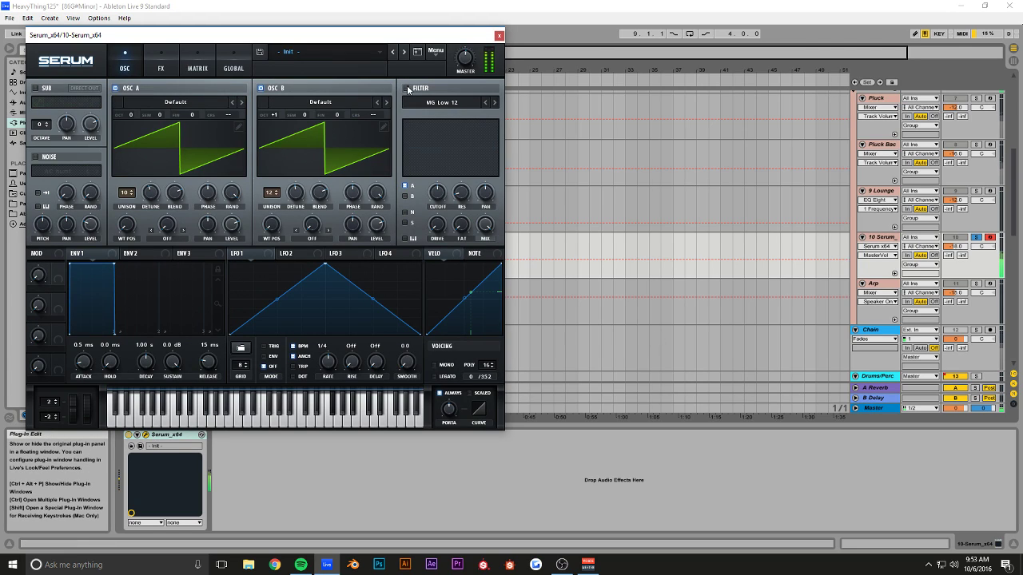
pyautogui.click(408, 89)
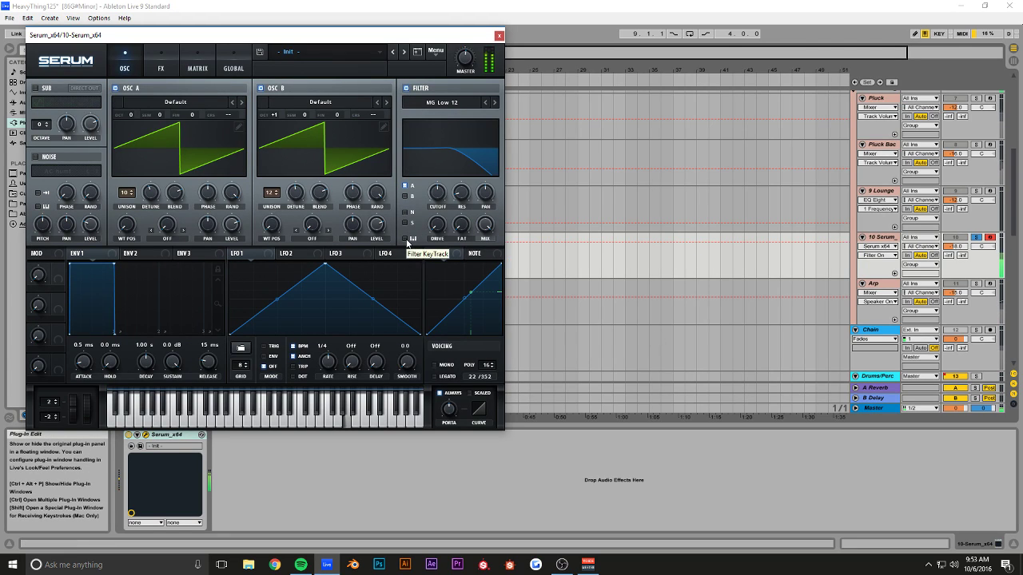
pyautogui.click(438, 210)
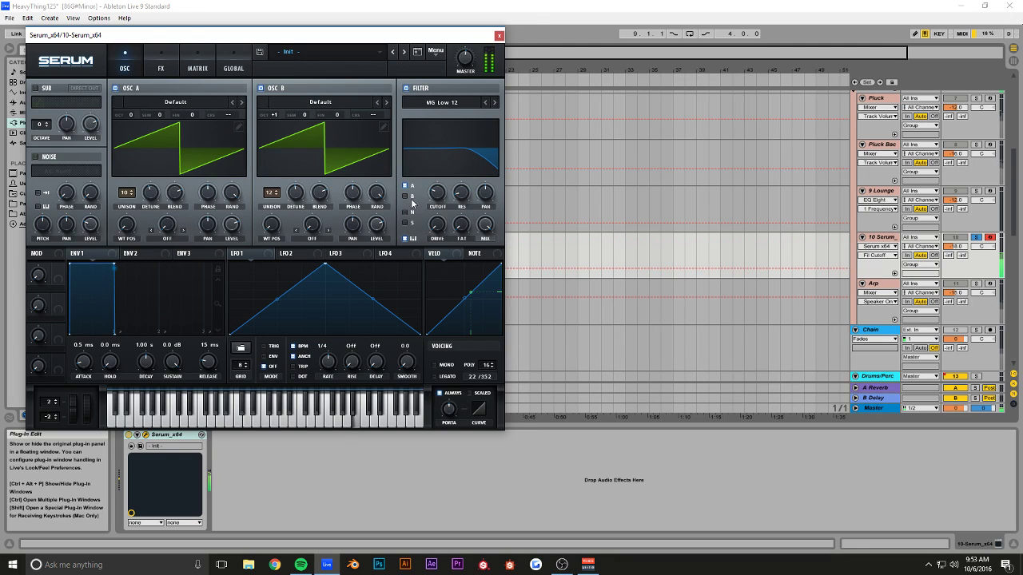
pyautogui.moveTo(440, 195); pyautogui.dragTo(444, 216)
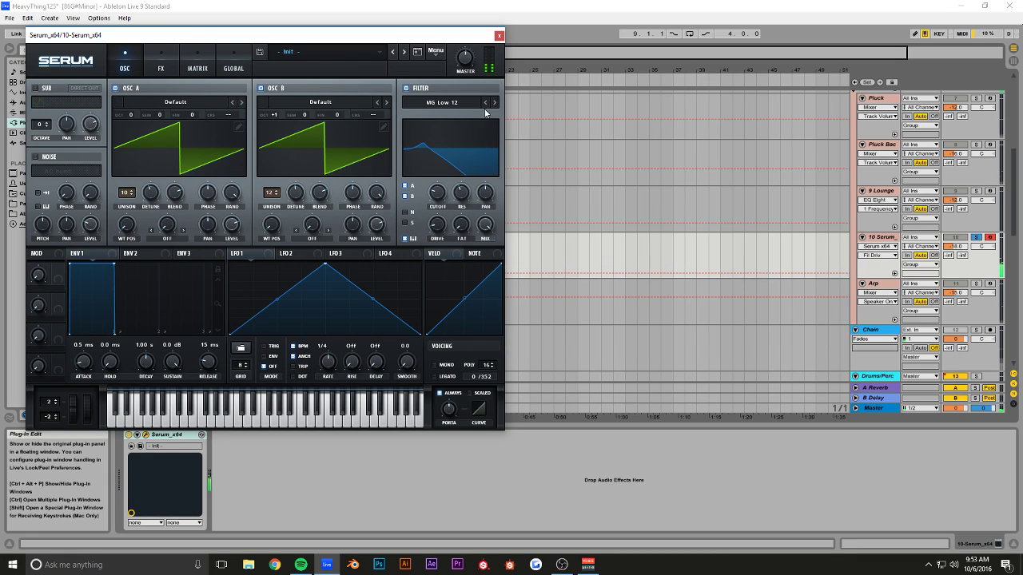
pyautogui.click(498, 36)
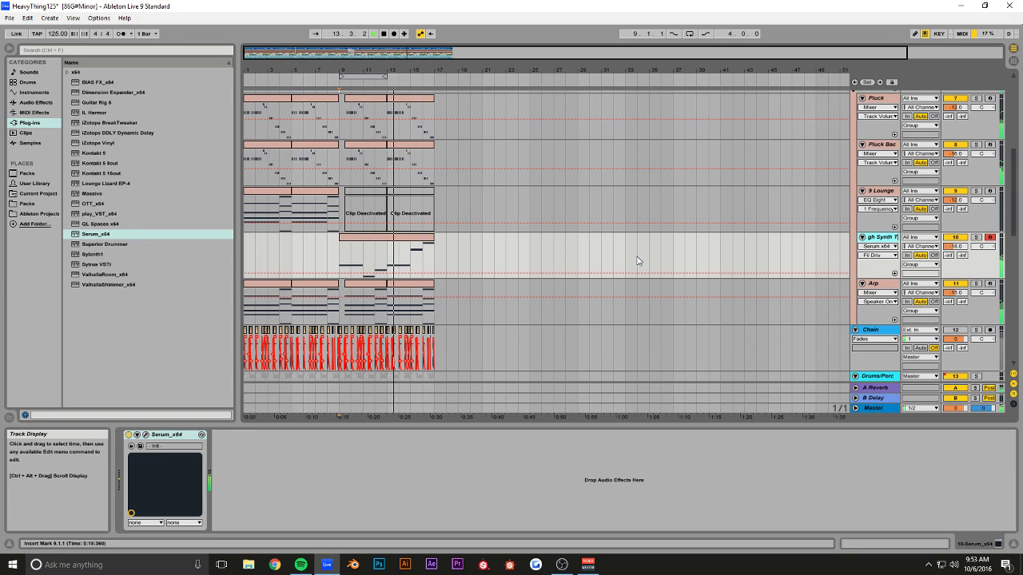
# - Set the High Synth Thing track's volume to -20 dB and save the set
pyautogui.click(956, 247)
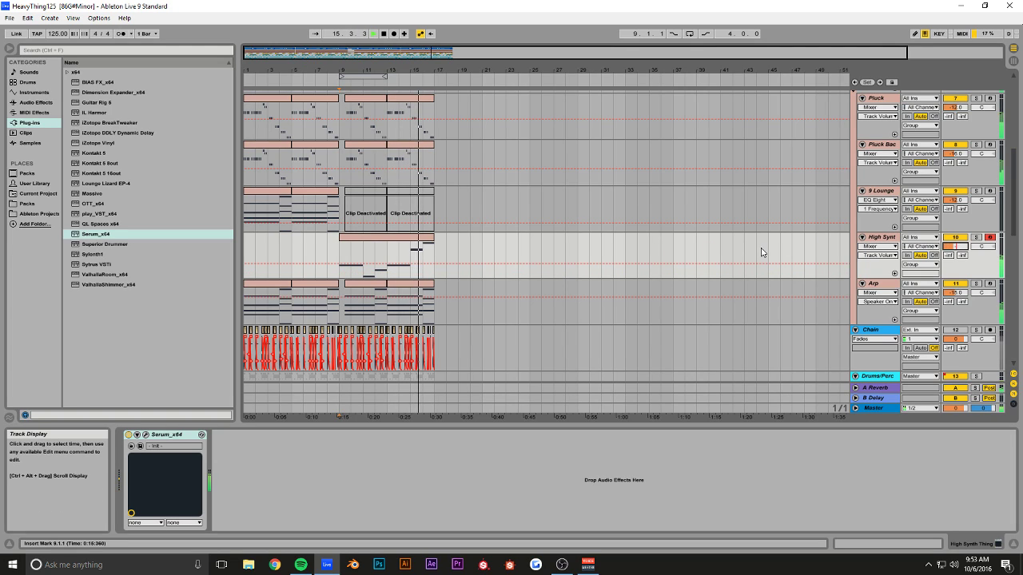
pyautogui.hotkey('ctrl', 's')
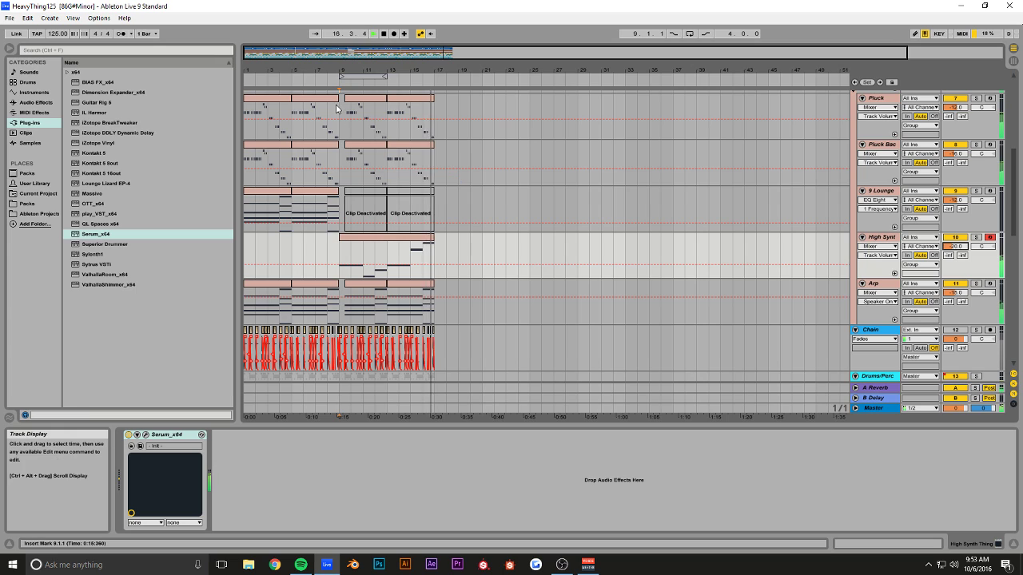
# - Play the arrangement from bar 1 and review the bass, synth and drum tracks past bar 9
pyautogui.moveTo(344, 54); pyautogui.dragTo(286, 140)
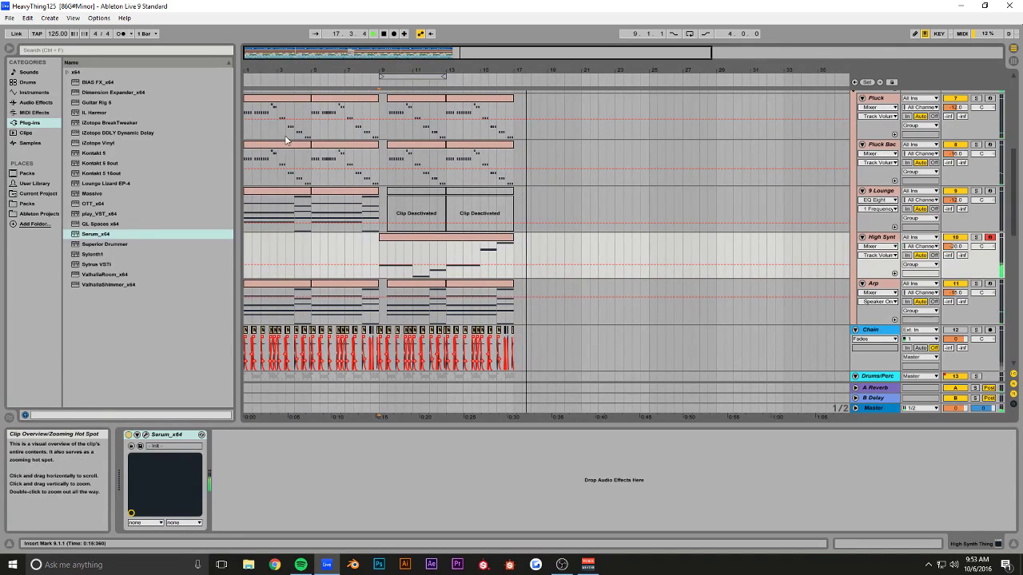
pyautogui.doubleClick(384, 34)
pyautogui.press('space')
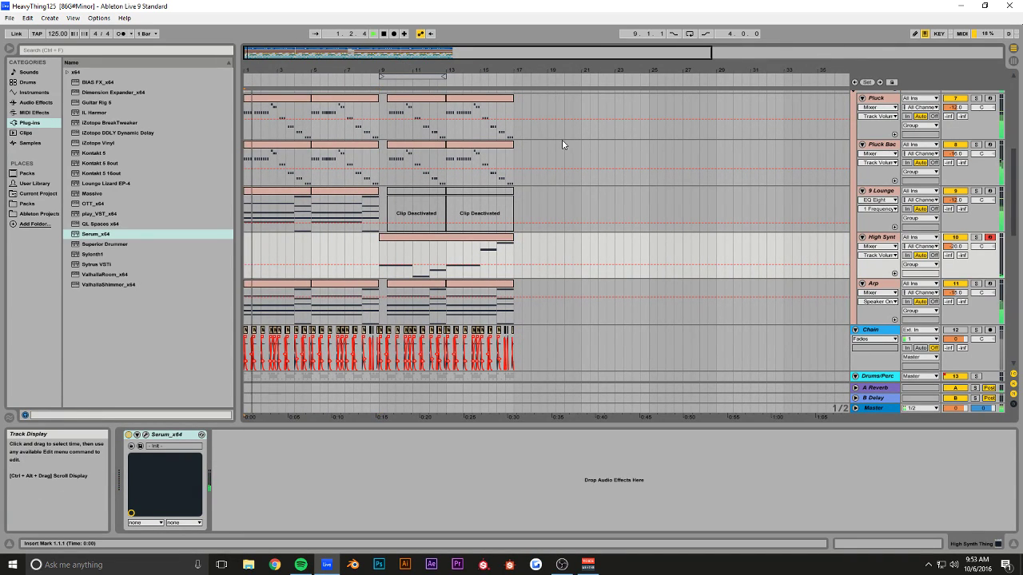
pyautogui.scroll(5, 547, 145)
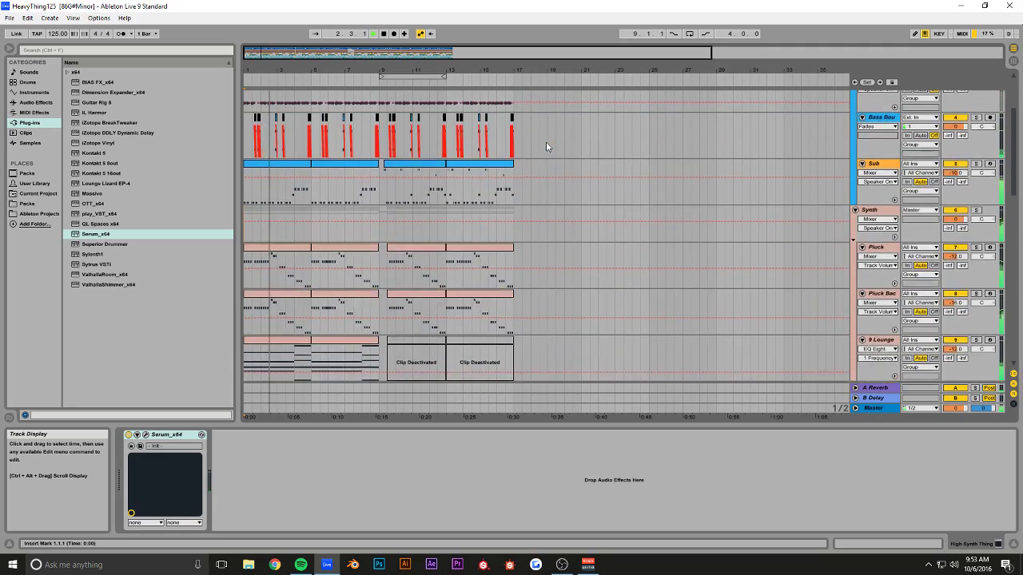
pyautogui.scroll(-8, 547, 146)
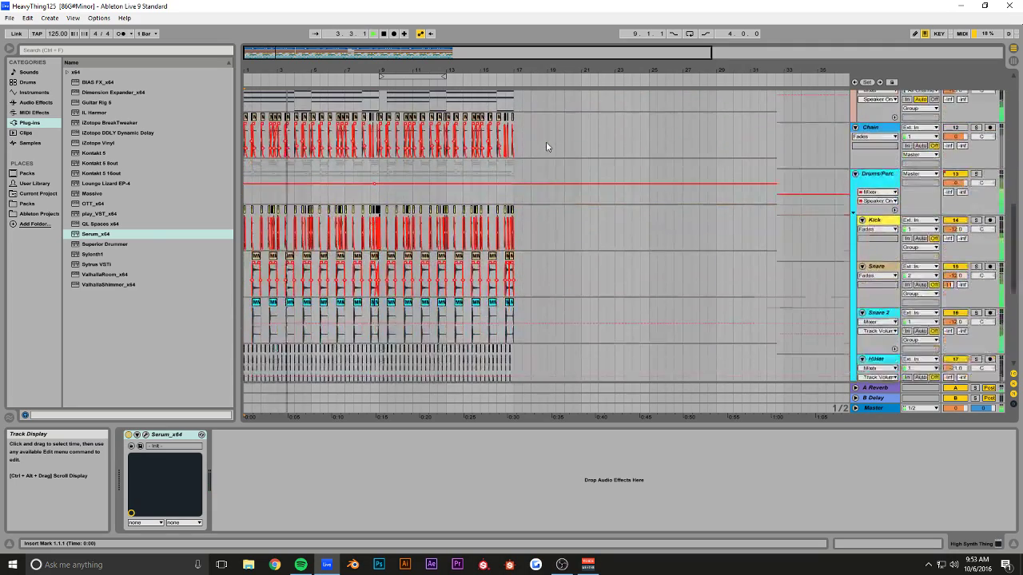
pyautogui.scroll(-1, 547, 146)
pyautogui.scroll(-6, 548, 146)
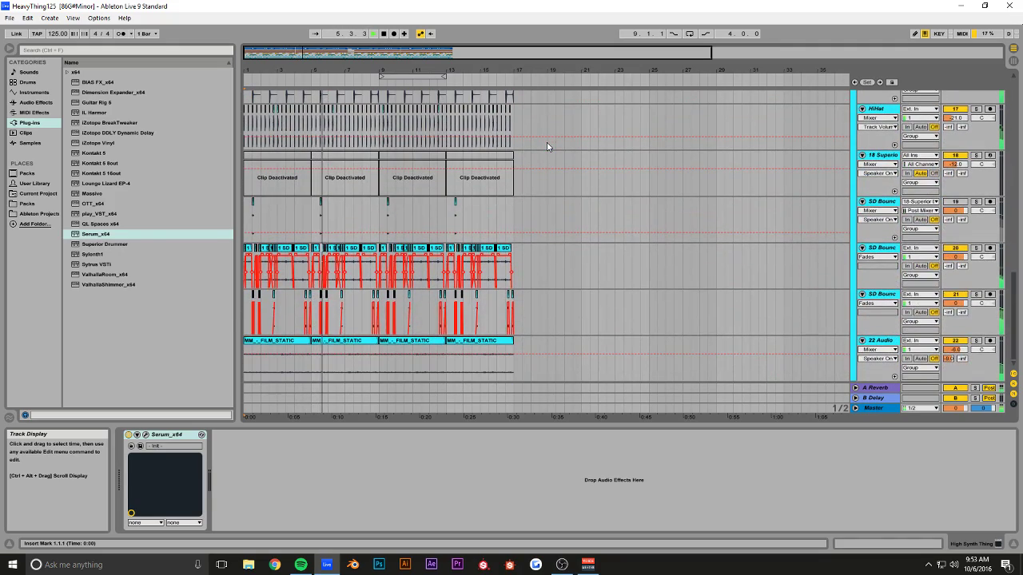
pyautogui.scroll(8, 547, 146)
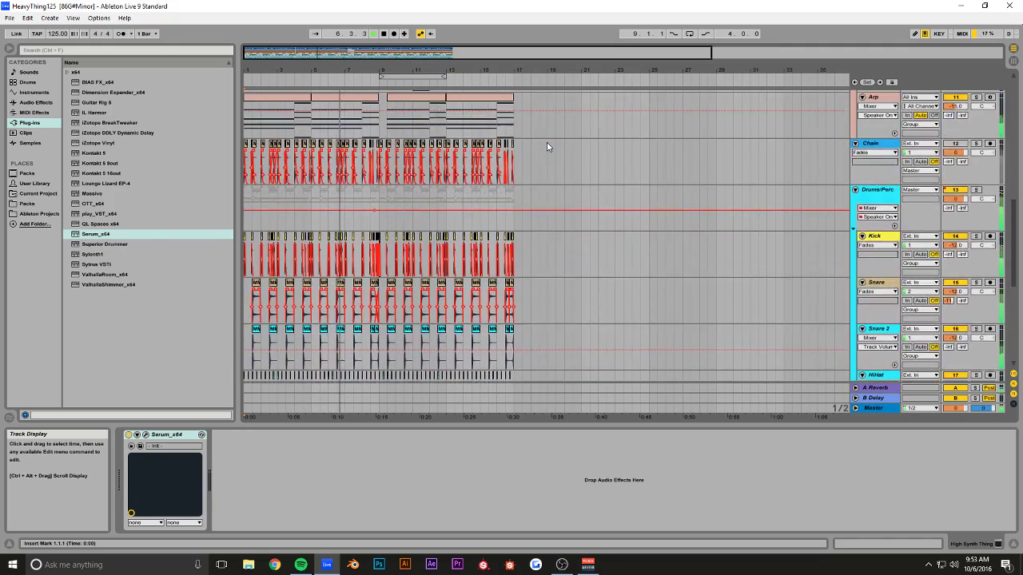
pyautogui.scroll(7, 547, 147)
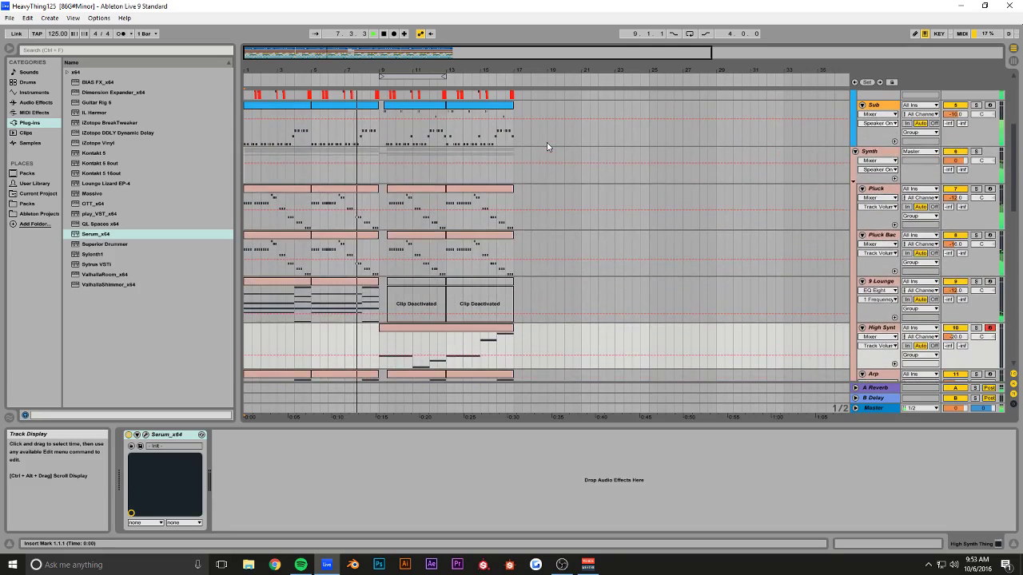
pyautogui.scroll(3, 548, 146)
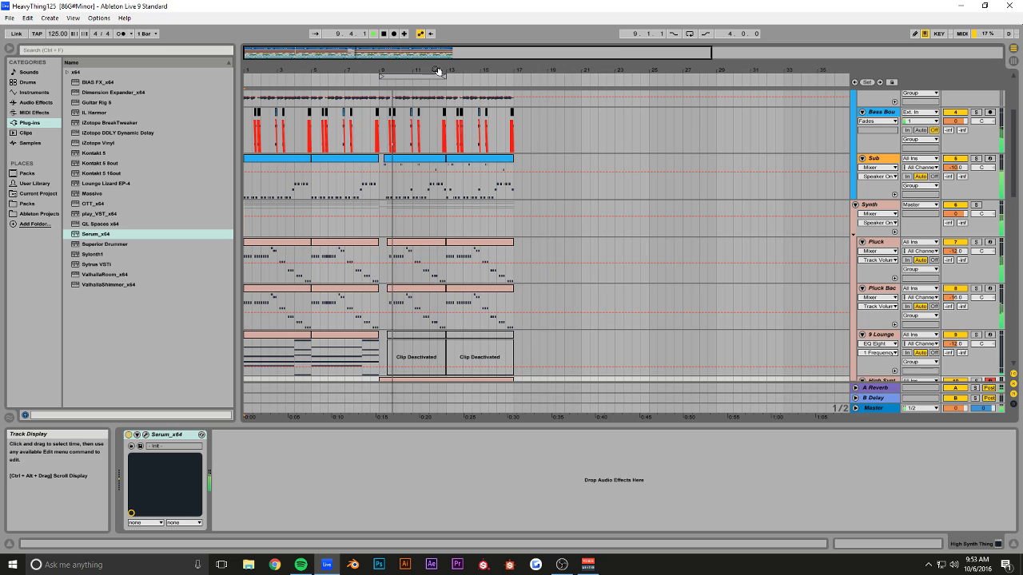
# - Stop playback, collapse all tracks and move the bars 9 to 16 section of every track to start at bar 16
pyautogui.moveTo(711, 52); pyautogui.dragTo(579, 52)
pyautogui.keyDown('alt'); pyautogui.click(855, 205); pyautogui.keyUp('alt')
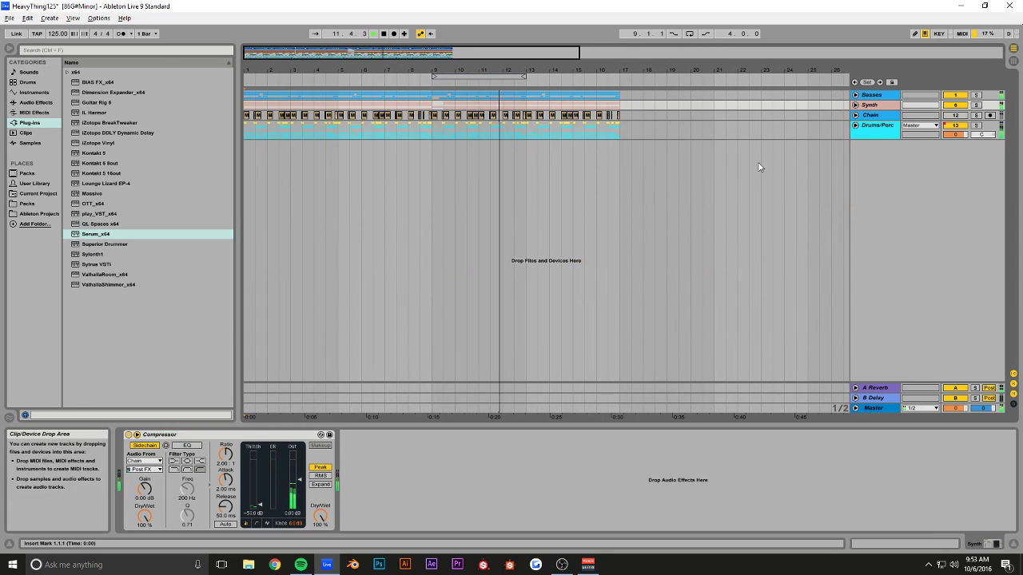
pyautogui.press('space')
pyautogui.click(621, 138)
pyautogui.moveTo(621, 138); pyautogui.dragTo(433, 97)
pyautogui.moveTo(435, 52); pyautogui.dragTo(434, 76)
pyautogui.moveTo(356, 117); pyautogui.dragTo(600, 112)
pyautogui.moveTo(408, 53); pyautogui.dragTo(405, 28)
pyautogui.moveTo(417, 136); pyautogui.dragTo(275, 103)
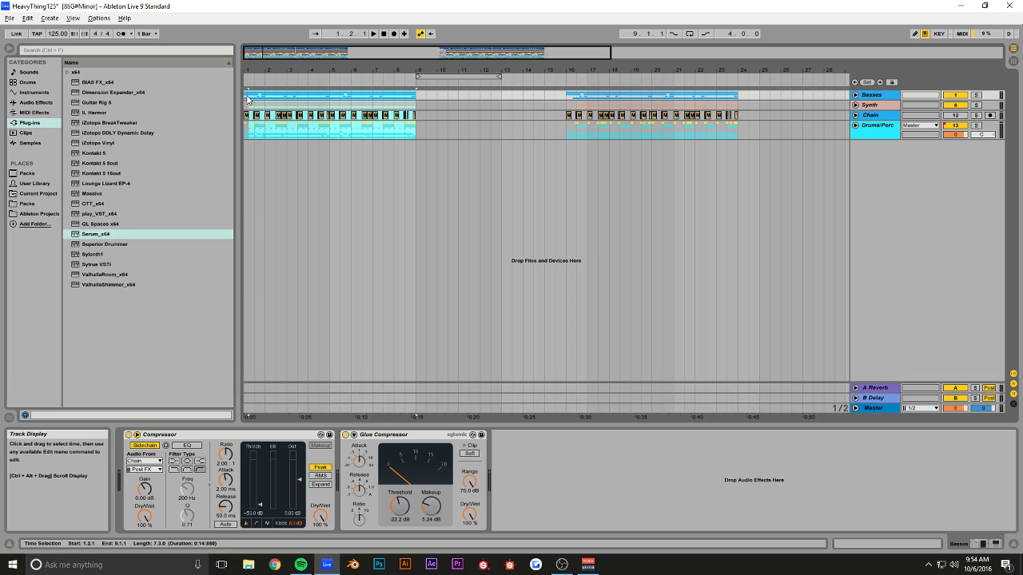
pyautogui.hotkey('ctrl', 'd')
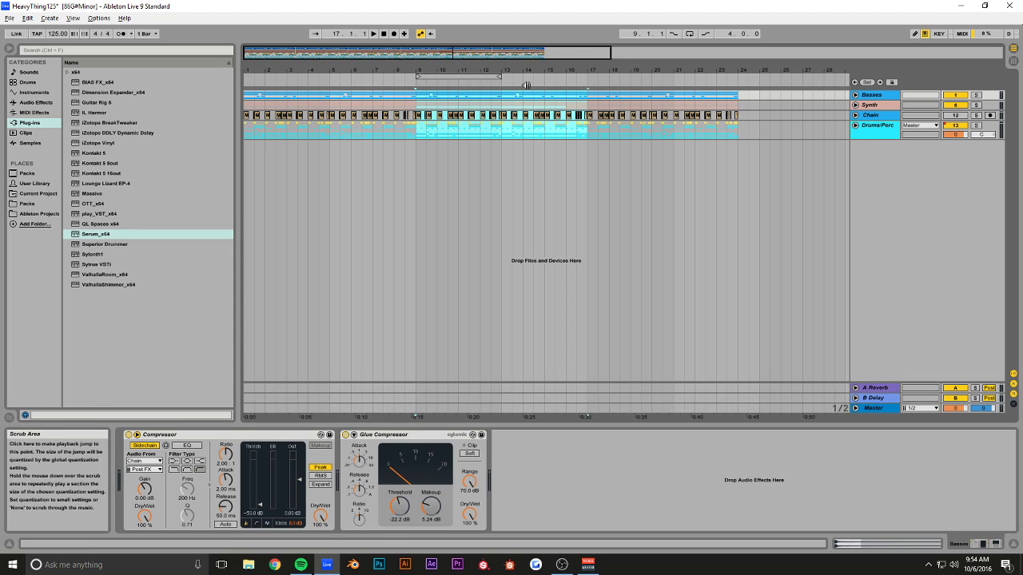
pyautogui.hotkey('ctrl', 'z')
# - Shift the second section to start at bar 17 and duplicate bars 1 to 8 of all tracks into bars 9 to 16
pyautogui.moveTo(737, 139); pyautogui.dragTo(564, 99)
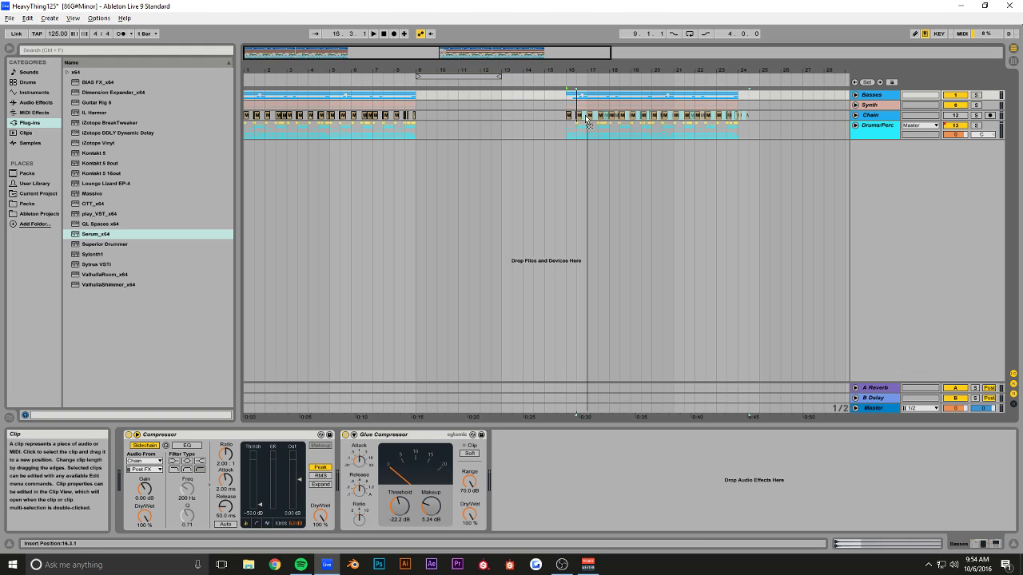
pyautogui.press('Right')
pyautogui.moveTo(419, 139); pyautogui.dragTo(248, 100)
pyautogui.hotkey('ctrl', 'd')
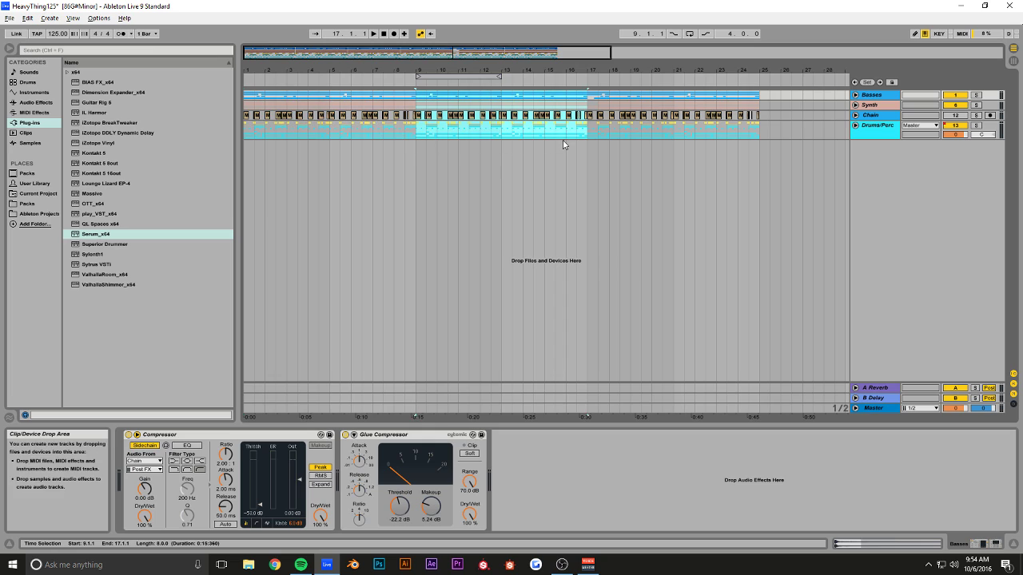
# - Duplicate bars 17 to 24 of all tracks into bars 25 to 32
pyautogui.moveTo(496, 57); pyautogui.dragTo(570, 57)
pyautogui.moveTo(640, 135); pyautogui.dragTo(462, 99)
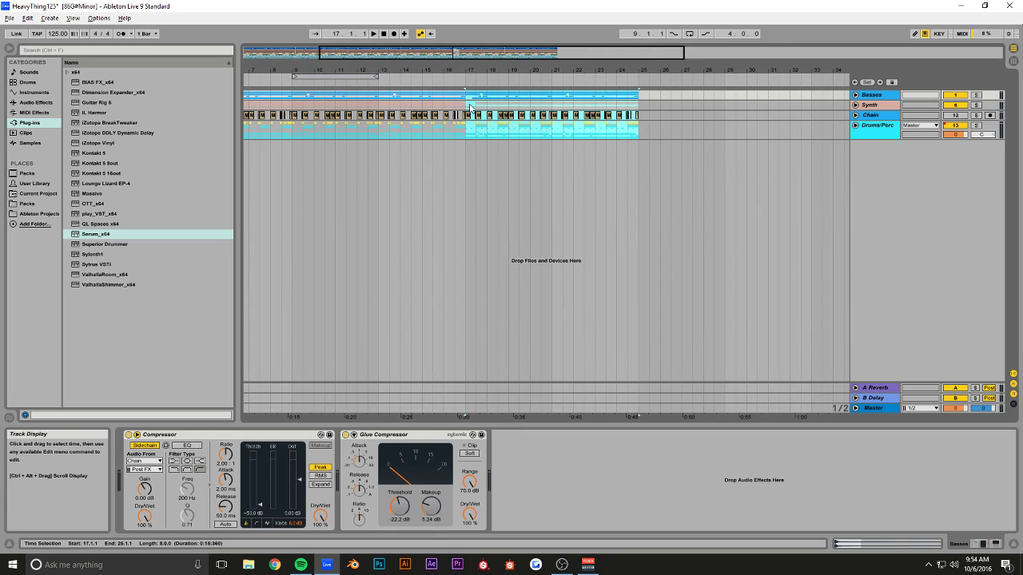
pyautogui.hotkey('ctrl', 'd')
pyautogui.moveTo(468, 57); pyautogui.dragTo(461, 52)
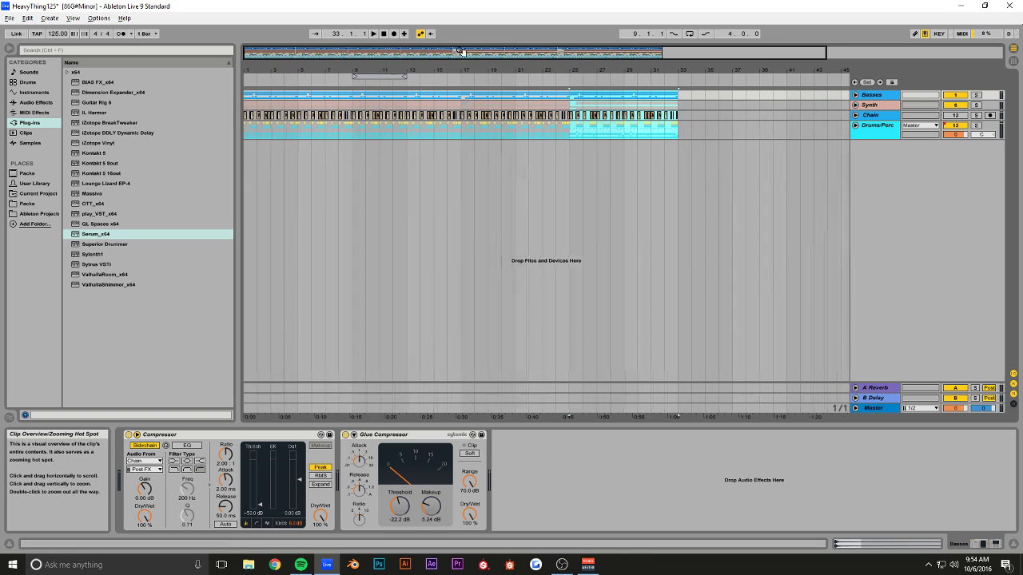
# - Play the extended arrangement from bar 1 and save the set
pyautogui.click(383, 34)
pyautogui.press('space')
pyautogui.hotkey('ctrl', 's')
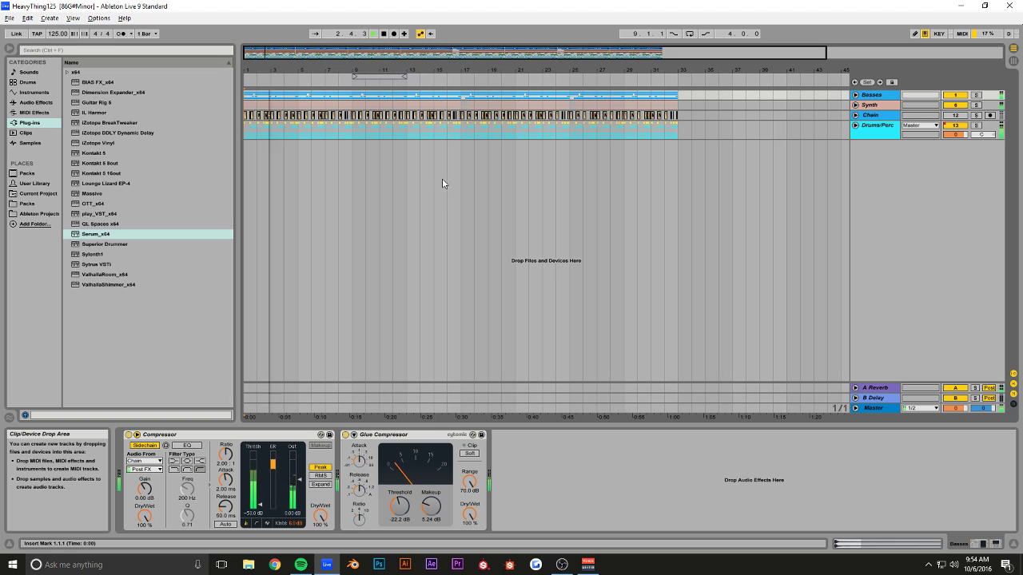
# - Expand the Synth group, extend the Pluck, Pluck Bac and Arp clips back to start at bar 25, and save the set
pyautogui.click(854, 105)
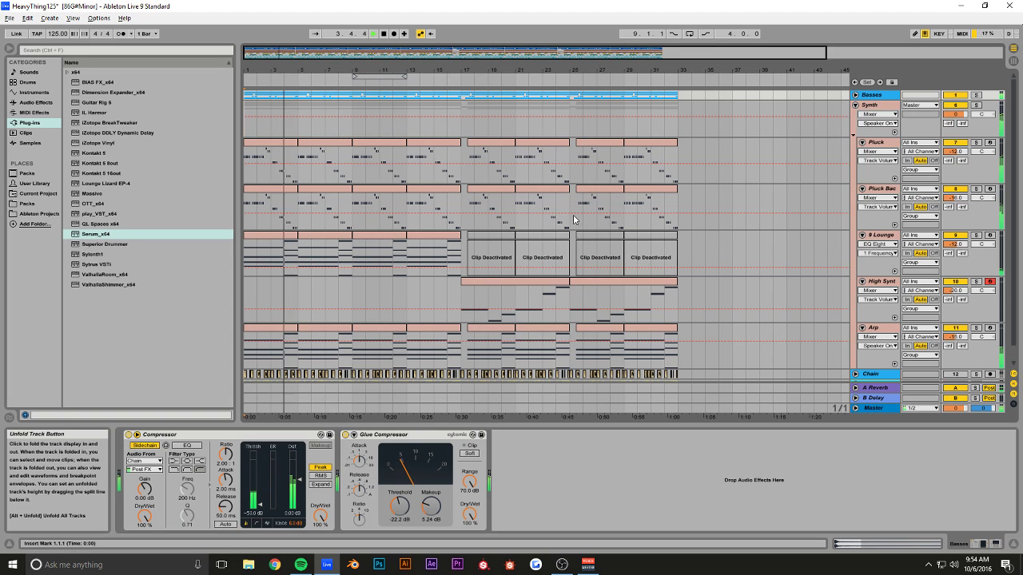
pyautogui.moveTo(534, 52); pyautogui.dragTo(586, 98)
pyautogui.click(509, 144)
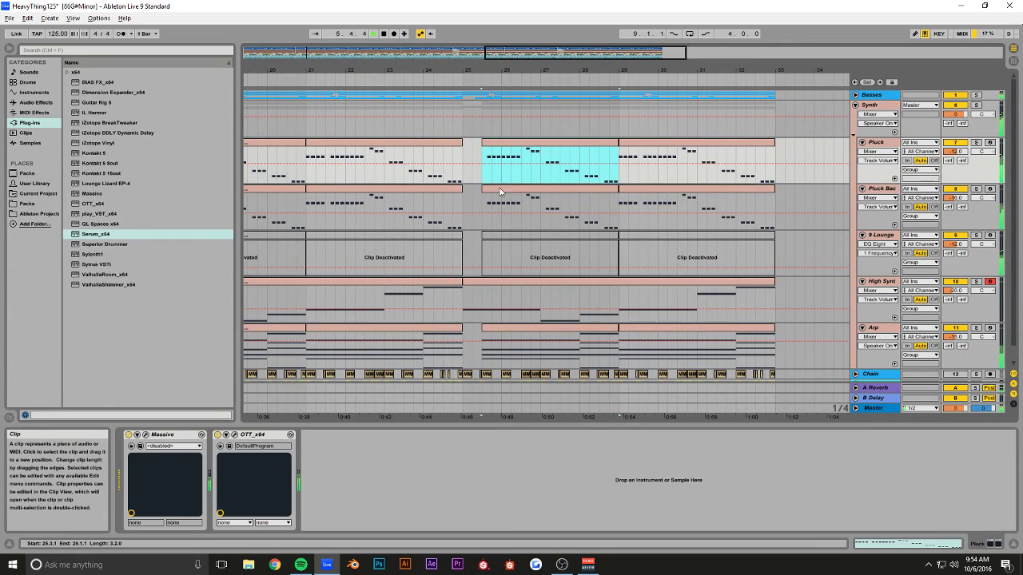
pyautogui.keyDown('ctrl'); pyautogui.click(502, 192); pyautogui.keyUp('ctrl')
pyautogui.keyDown('ctrl'); pyautogui.click(511, 329); pyautogui.keyUp('ctrl')
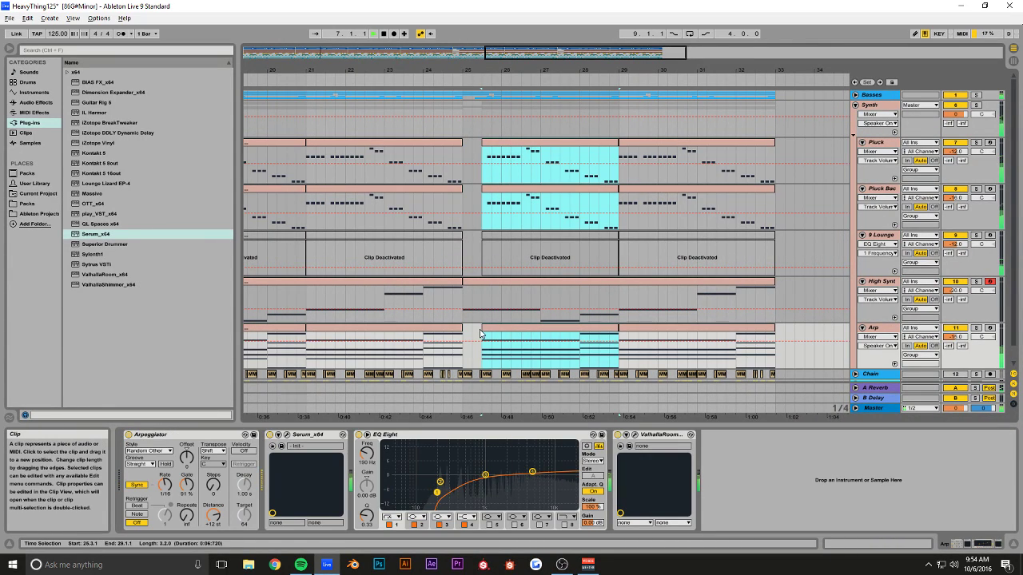
pyautogui.moveTo(482, 329); pyautogui.dragTo(462, 330)
pyautogui.hotkey('ctrl', 's')
# - Add an Auto Filter effect to the High Synth Thing track
pyautogui.moveTo(531, 55); pyautogui.dragTo(445, 64)
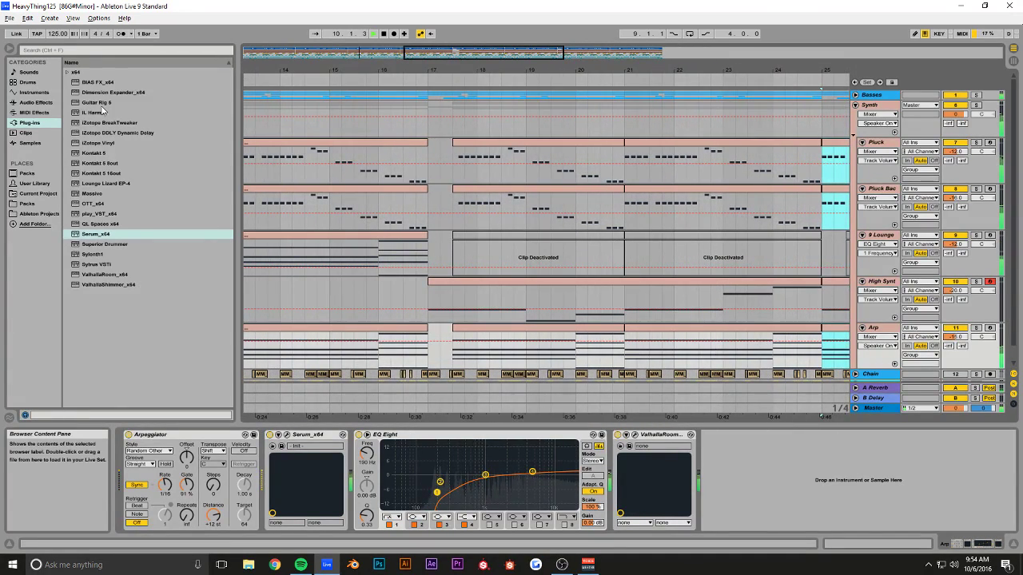
pyautogui.click(30, 104)
pyautogui.click(93, 85)
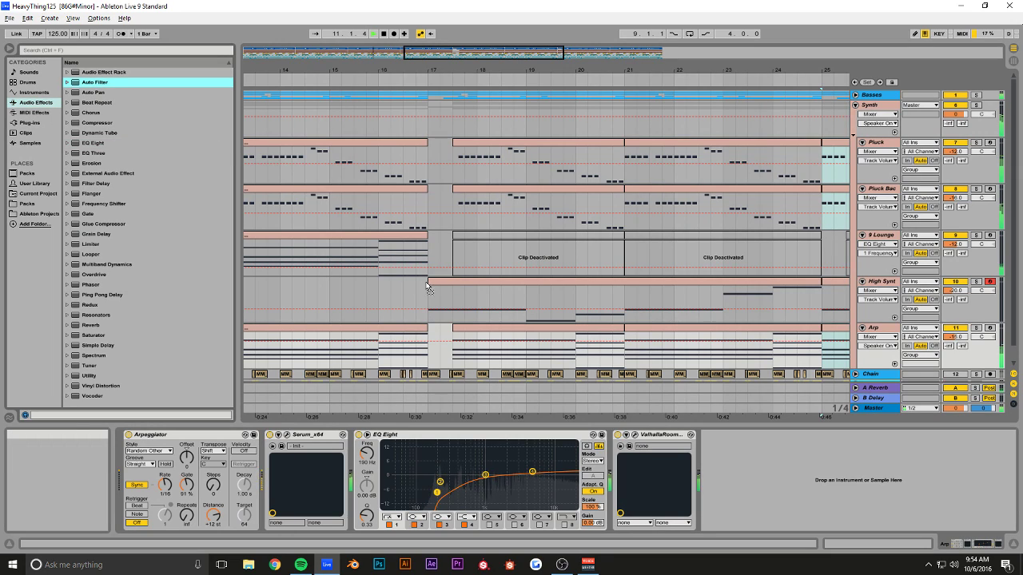
pyautogui.moveTo(454, 291); pyautogui.dragTo(452, 302)
# - Automate the Auto Filter frequency to drop at bar 17 and ramp back up by bar 18, then save the set
pyautogui.moveTo(366, 466); pyautogui.dragTo(436, 349)
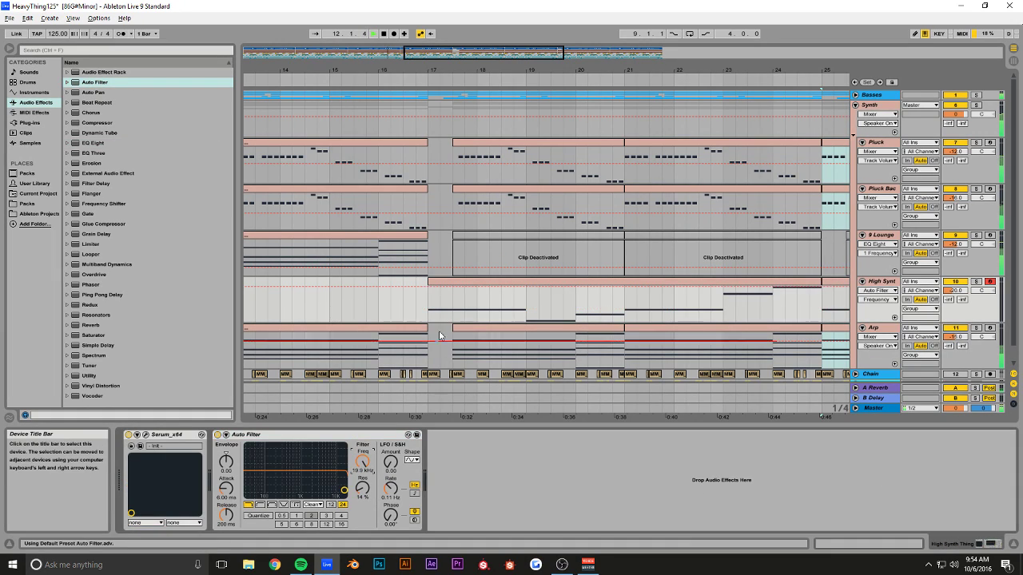
pyautogui.click(425, 292)
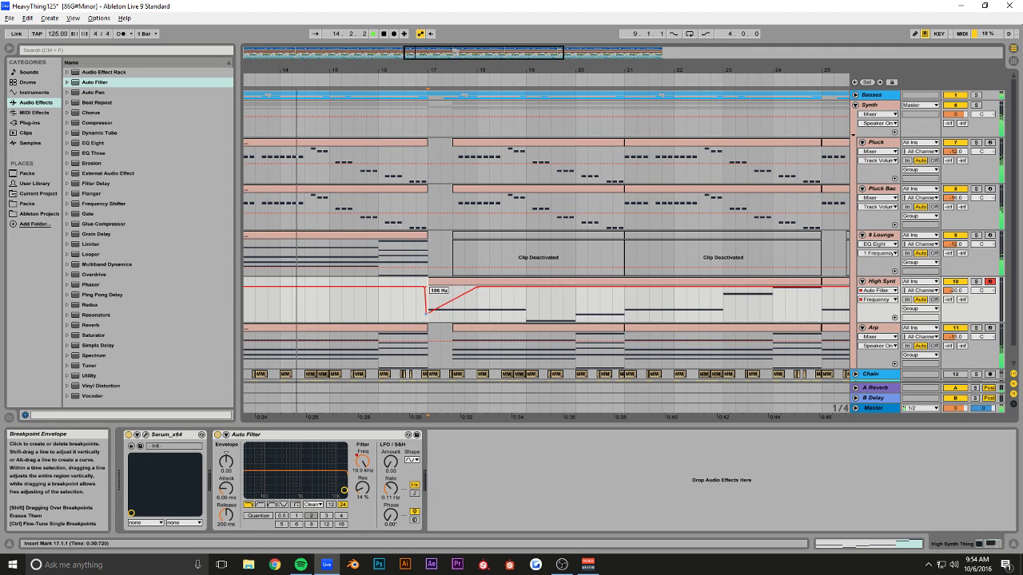
pyautogui.hotkey('ctrl', 's')
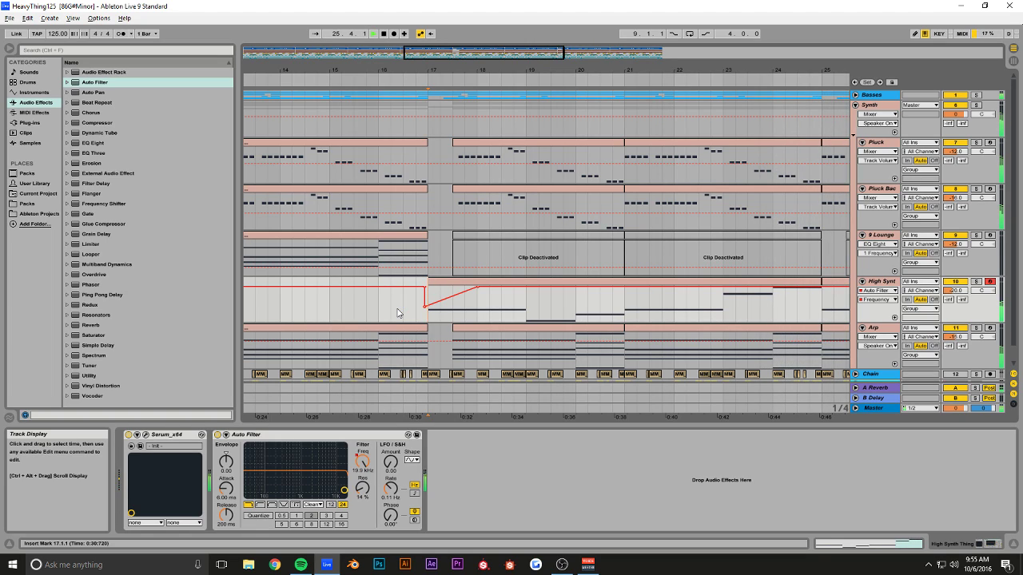
# - Set oscillator B's octave to -2 in the lead's Serum synth and adjust its unison detune and level
pyautogui.moveTo(486, 52); pyautogui.dragTo(532, 29)
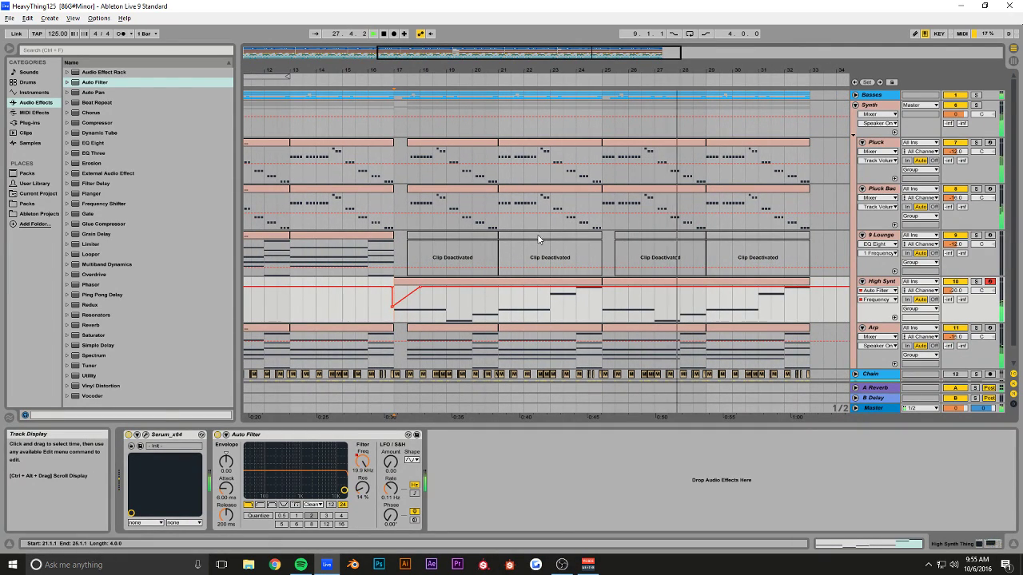
pyautogui.click(140, 445)
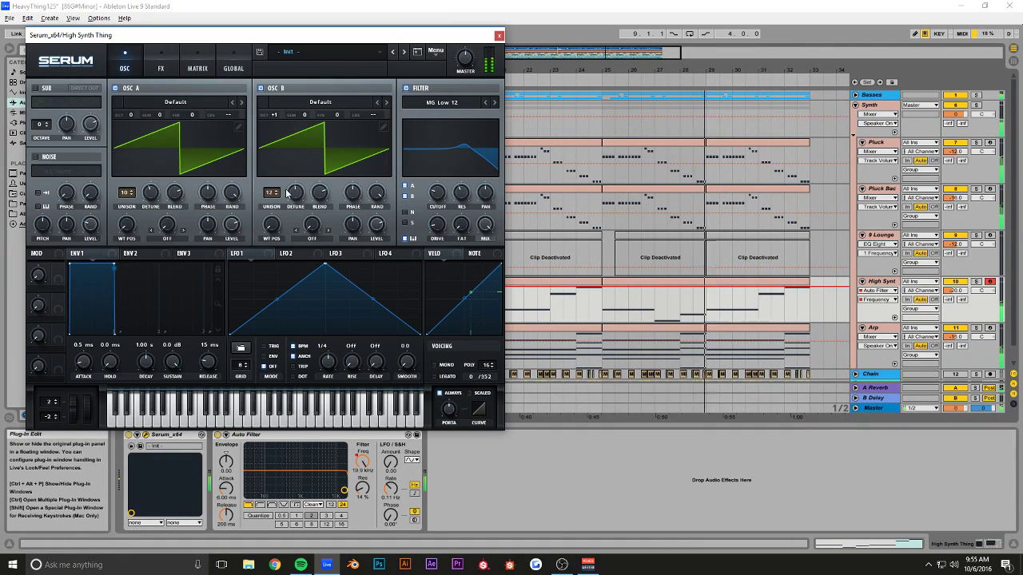
pyautogui.moveTo(293, 192); pyautogui.dragTo(301, 167)
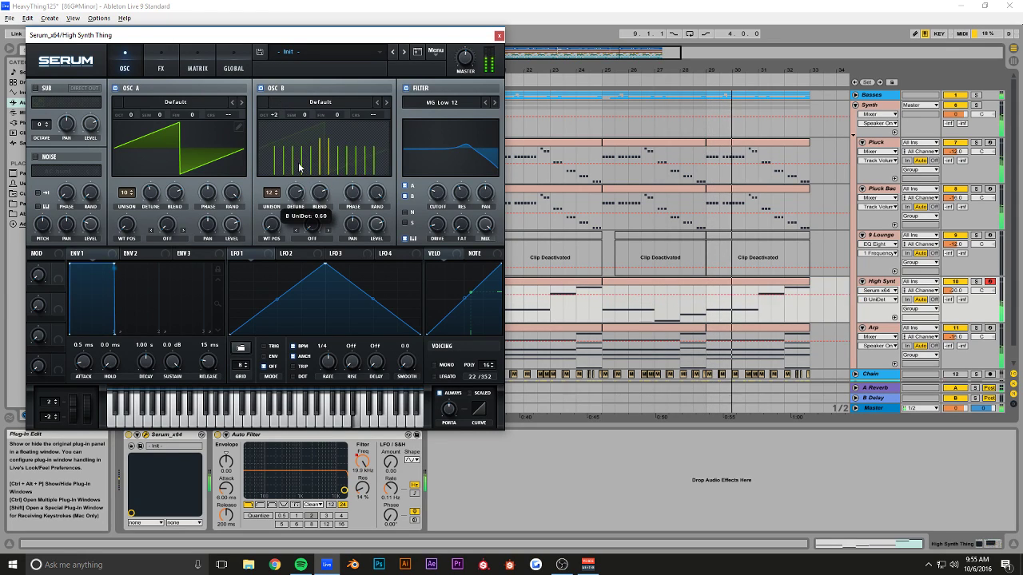
pyautogui.moveTo(376, 226); pyautogui.dragTo(377, 198)
pyautogui.moveTo(296, 194); pyautogui.dragTo(299, 204)
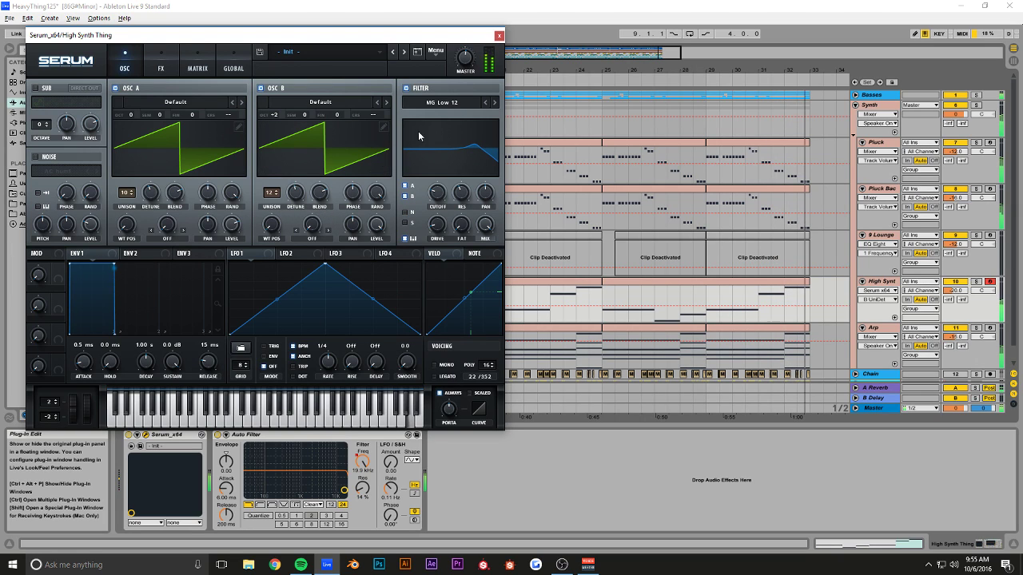
# - Close the Serum synth window, start playback and save the set
pyautogui.click(499, 35)
pyautogui.press('space')
pyautogui.hotkey('ctrl', 's')
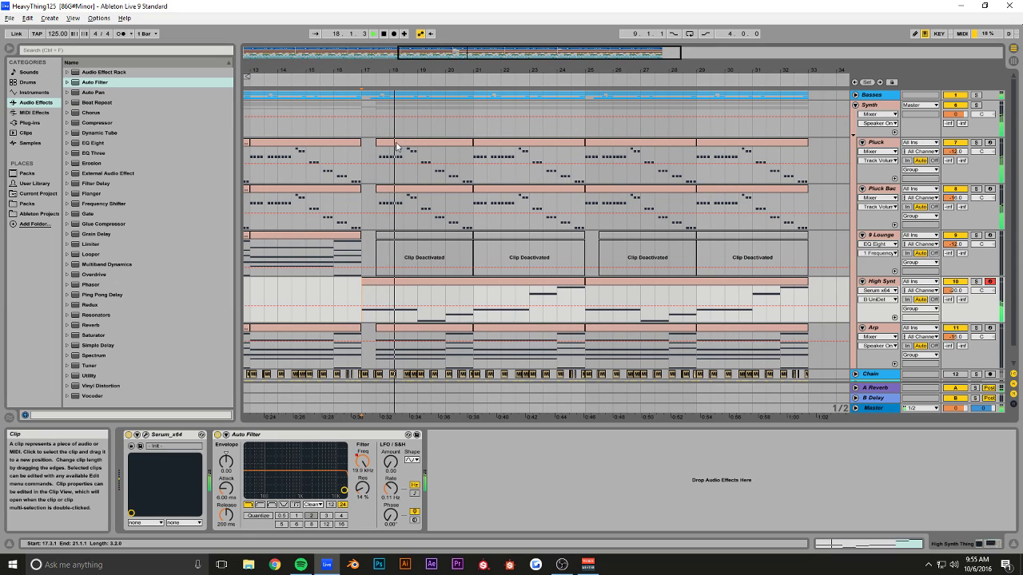
# - Add an EQ Eight to the High Synth Thing track and make band 1 a low cut at about 188 Hz
pyautogui.moveTo(93, 143); pyautogui.dragTo(425, 315)
pyautogui.click(463, 517)
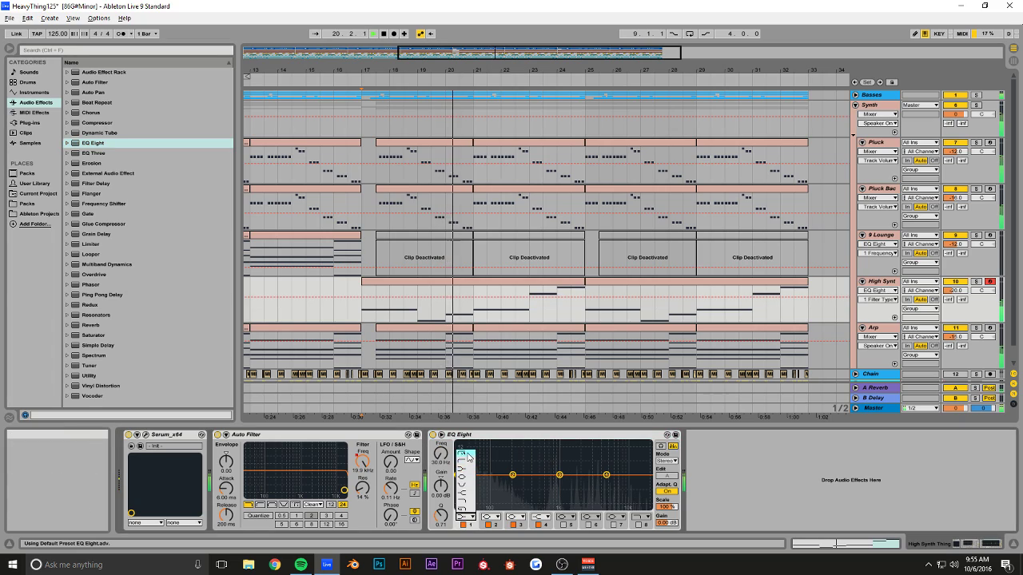
pyautogui.click(472, 501)
pyautogui.moveTo(440, 453); pyautogui.dragTo(440, 432)
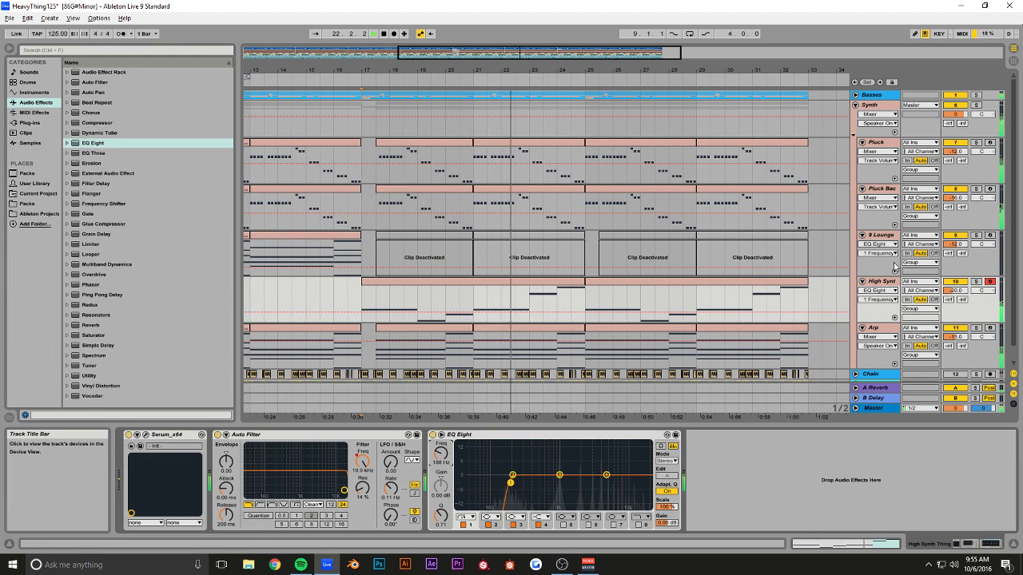
# - With the lead soloed, raise the EQ's low-cut frequency further, set band 4 to 7.35 kHz and -3.36 dB, and save the set
pyautogui.click(975, 281)
pyautogui.moveTo(442, 454)
pyautogui.mouseDown()
pyautogui.moveTo(448, 528)
pyautogui.moveTo(448, 455)
pyautogui.mouseUp()
pyautogui.click(638, 525)
pyautogui.click(639, 525)
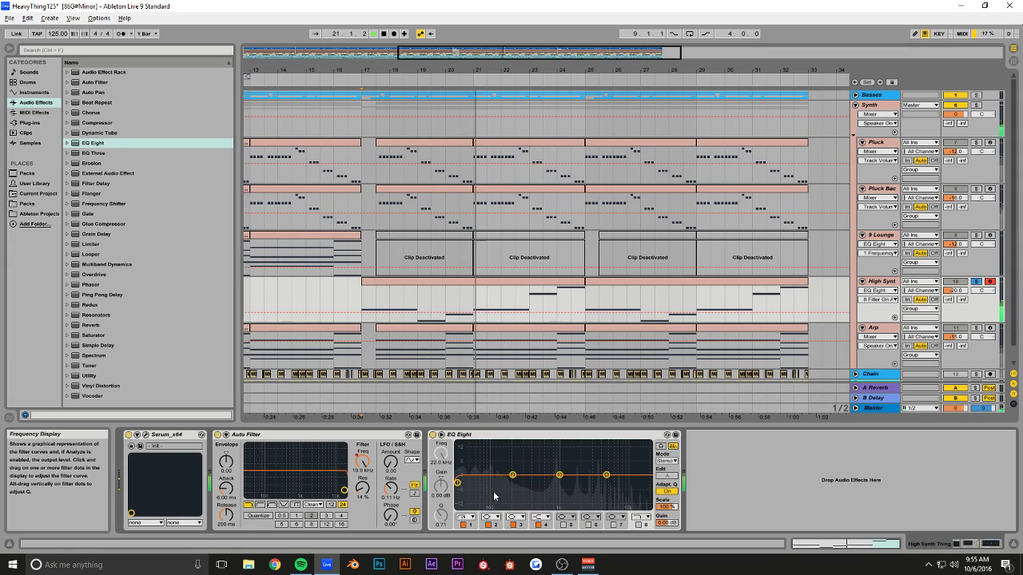
pyautogui.click(457, 483)
pyautogui.moveTo(441, 455); pyautogui.dragTo(442, 414)
pyautogui.moveTo(608, 476); pyautogui.dragTo(617, 483)
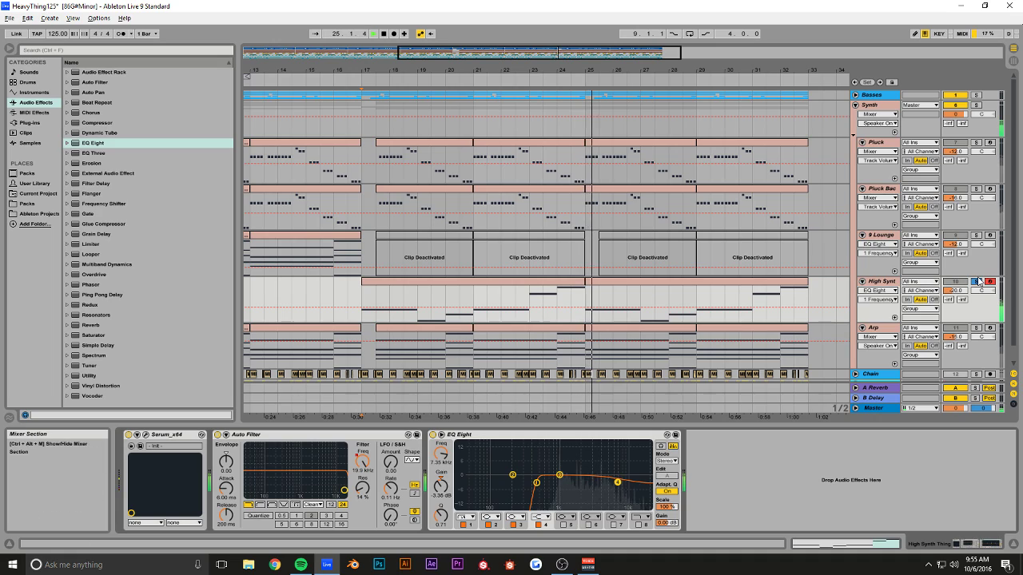
pyautogui.hotkey('ctrl', 's')
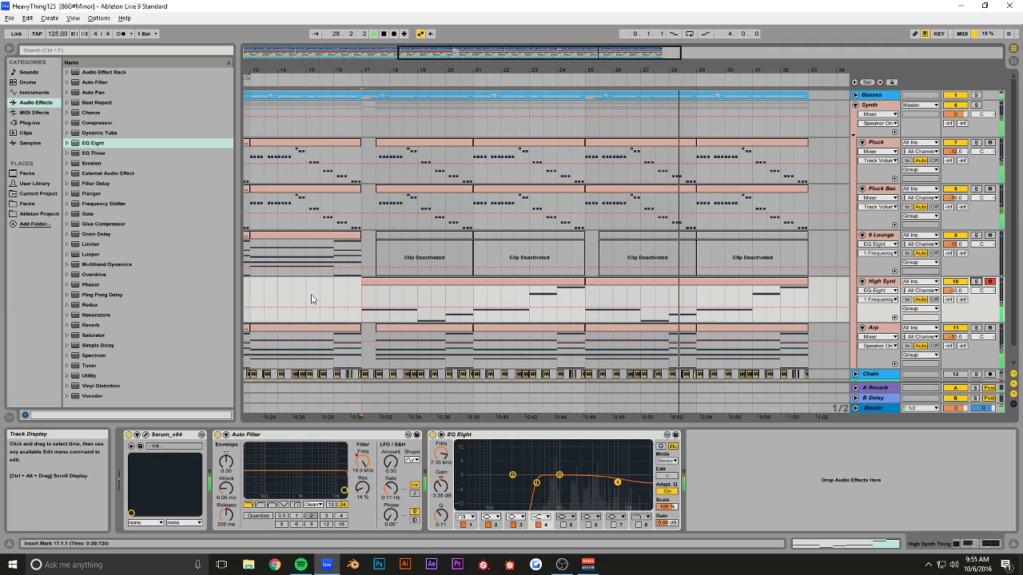
# - Adjust the filter cutoff in the lead's Serum synth, close its window and save the set
pyautogui.click(145, 436)
pyautogui.click(438, 198)
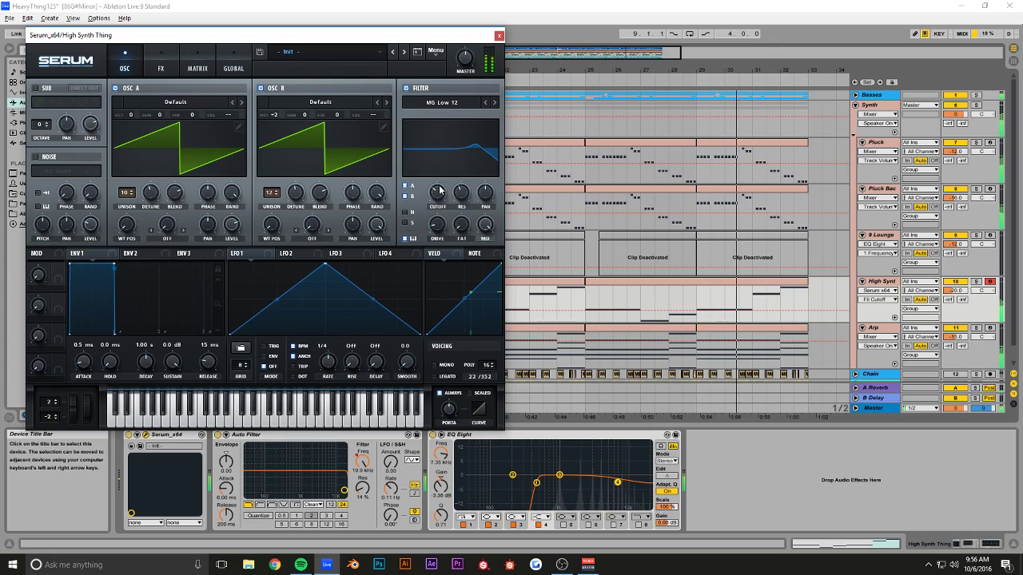
pyautogui.click(498, 36)
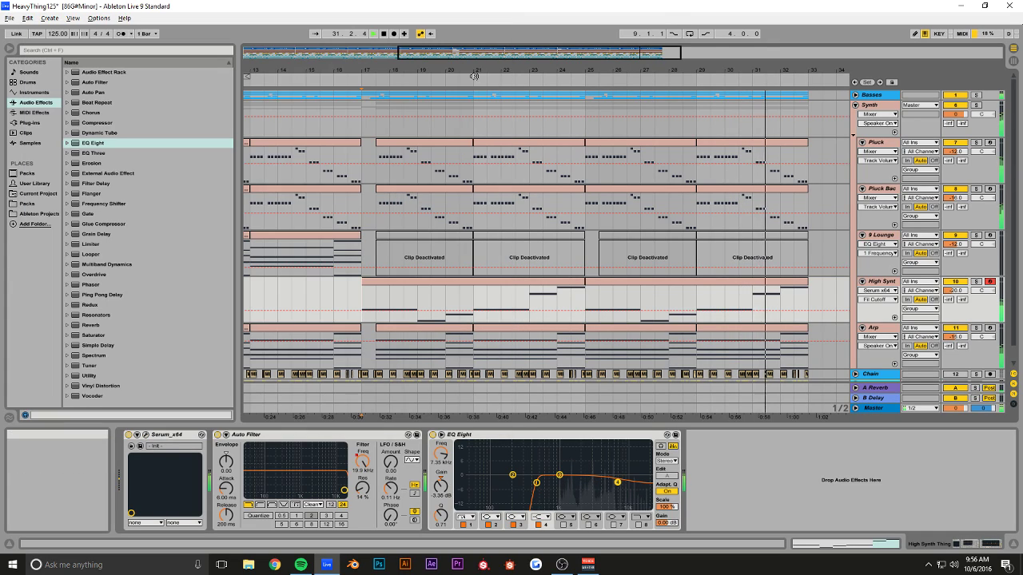
pyautogui.click(359, 238)
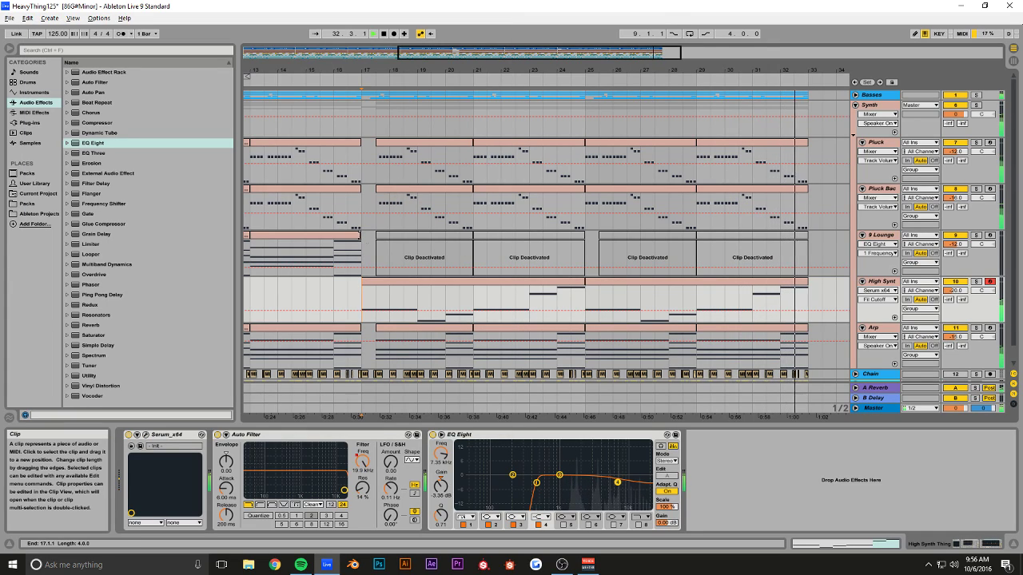
pyautogui.moveTo(490, 66); pyautogui.dragTo(489, 28)
pyautogui.hotkey('ctrl', 's')
pyautogui.hotkey('alt', 'Tab')
pyautogui.hotkey('alt', 'Tab')
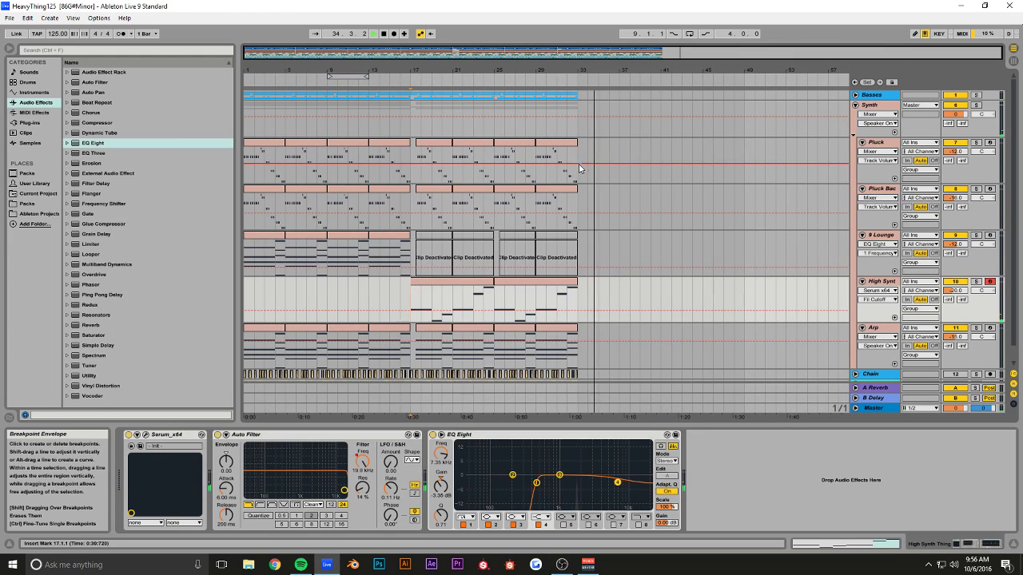
# - Play the arrangement from bar 16 to check the transition into the second section at bar 17
pyautogui.moveTo(386, 70); pyautogui.dragTo(387, 133)
pyautogui.press('space')
pyautogui.scroll(-1, 488, 293)
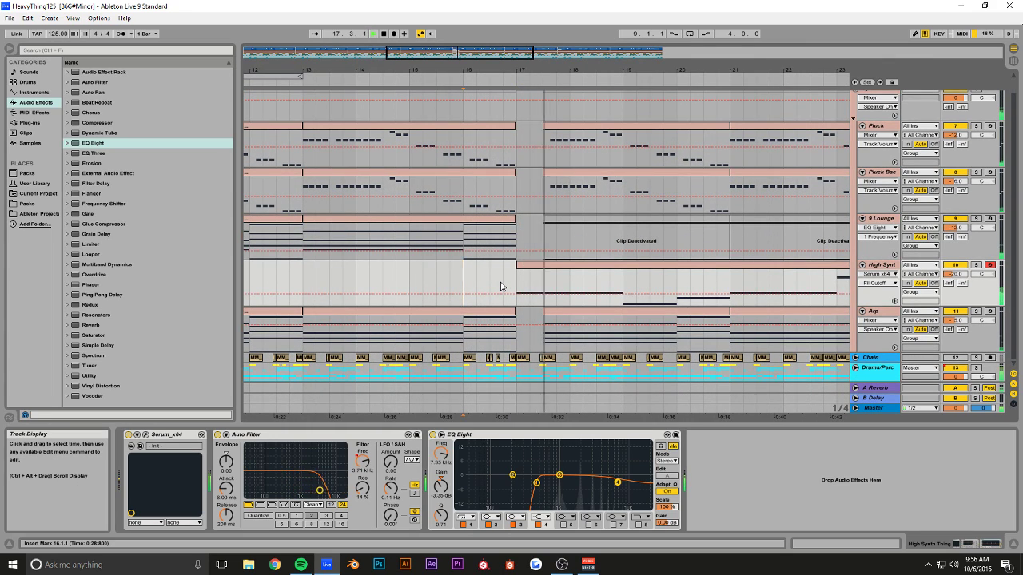
pyautogui.moveTo(456, 71); pyautogui.dragTo(398, 91)
pyautogui.press('space')
pyautogui.press('space')
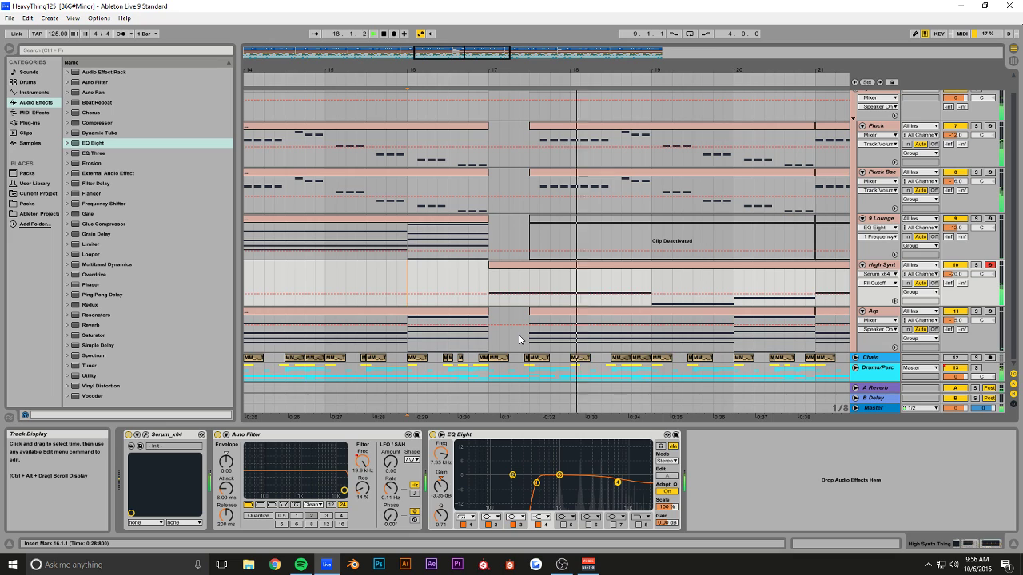
pyautogui.scroll(1, 519, 340)
pyautogui.scroll(-1, 519, 339)
pyautogui.scroll(1, 518, 338)
pyautogui.moveTo(468, 52); pyautogui.dragTo(468, 8)
pyautogui.scroll(-1, 622, 211)
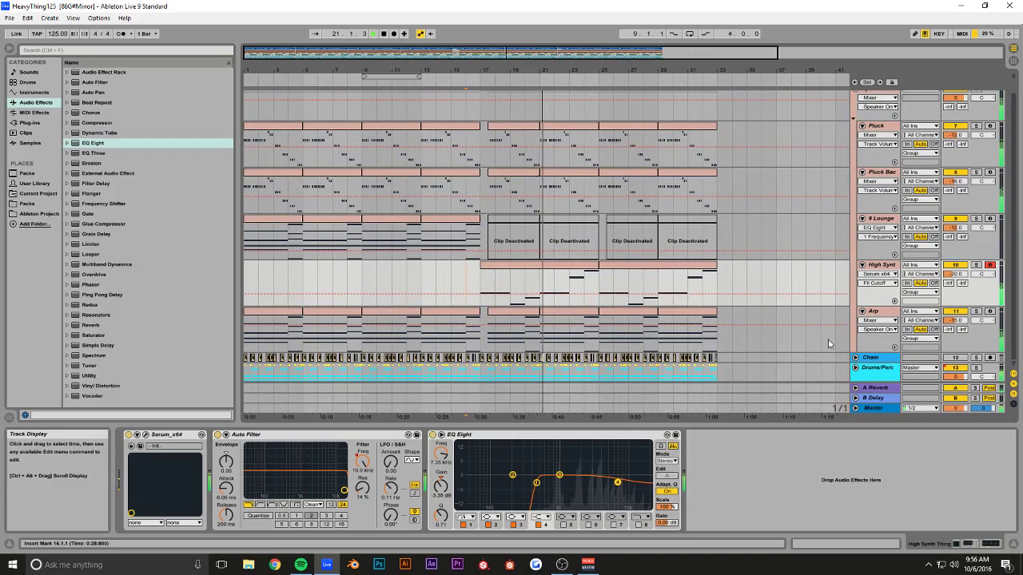
# - Look through the drum tracks during playback, briefly solo the HiHat, and listen to the end of the arrangement
pyautogui.scroll(-12, 748, 323)
pyautogui.scroll(-6, 751, 316)
pyautogui.hotkey('ctrl', 's')
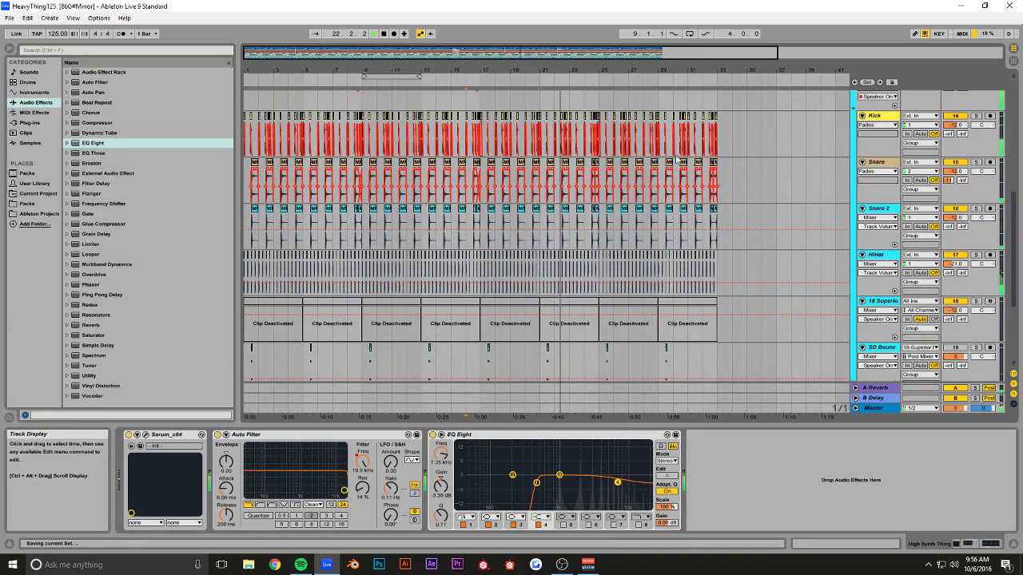
pyautogui.click(976, 256)
pyautogui.click(976, 256)
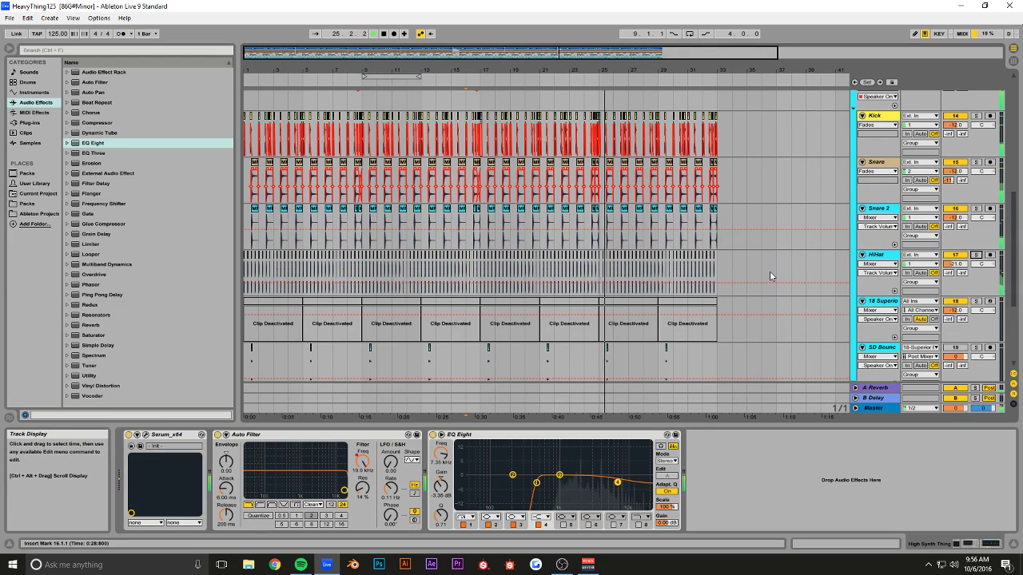
pyautogui.scroll(-5, 769, 271)
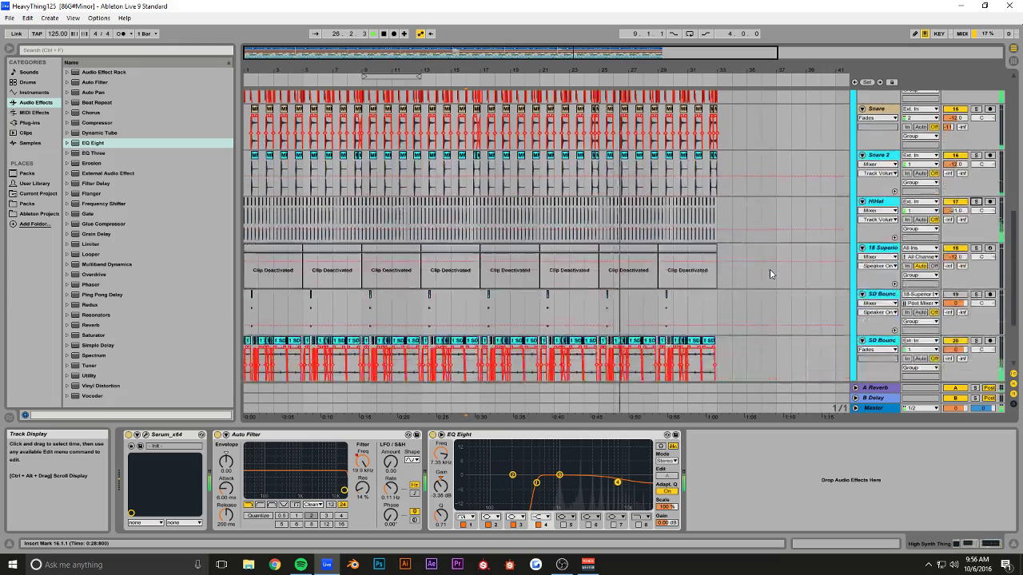
pyautogui.moveTo(547, 54); pyautogui.dragTo(670, 54)
pyautogui.scroll(3, 679, 174)
pyautogui.scroll(10, 679, 172)
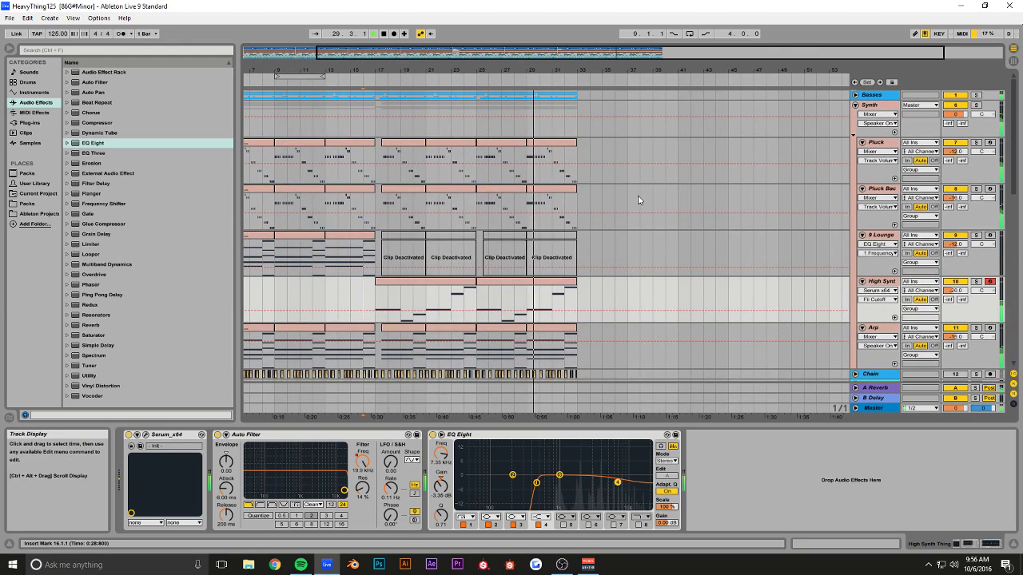
pyautogui.moveTo(426, 61); pyautogui.dragTo(429, 91)
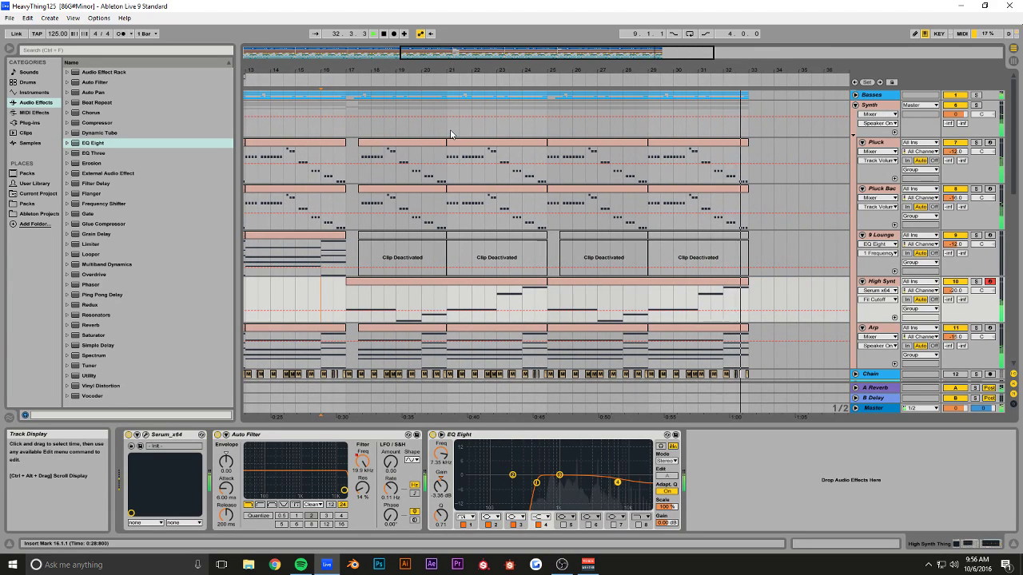
pyautogui.press('space')
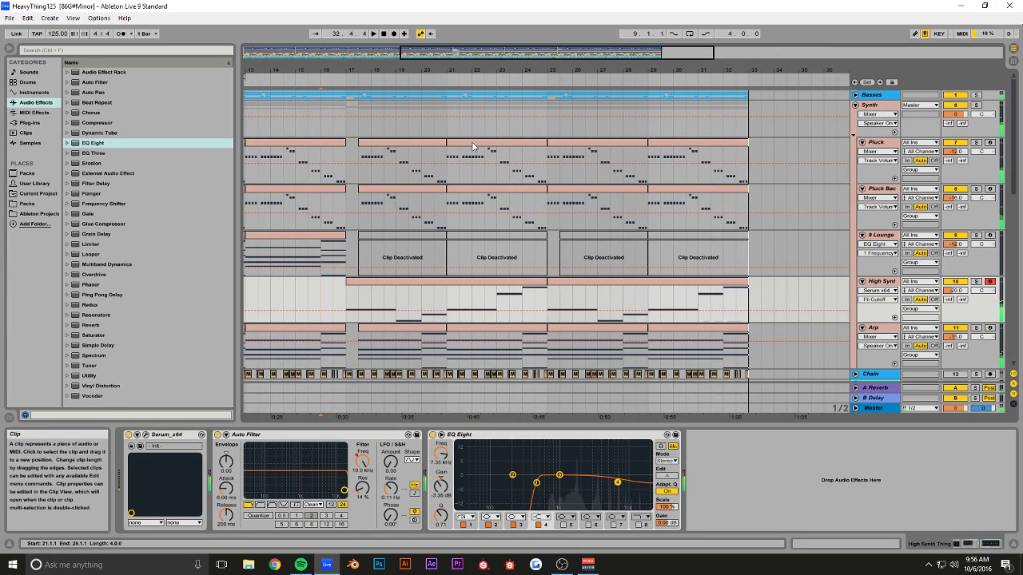
# - Transpose all notes of the Pluck clip at bar 25 up an octave and play the result
pyautogui.click(549, 128)
pyautogui.click(570, 150)
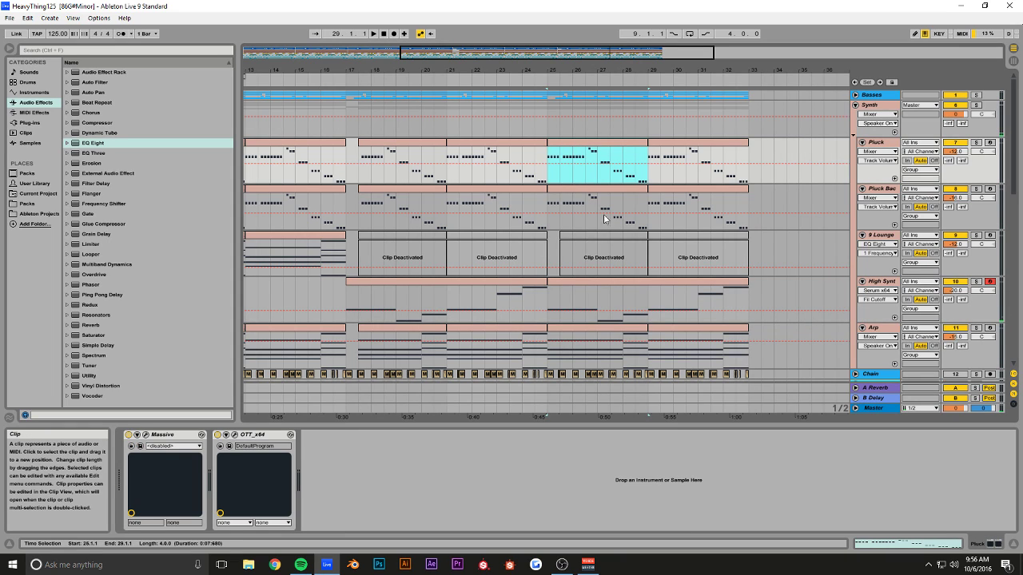
pyautogui.hotkey('shift', 'Tab')
pyautogui.moveTo(1004, 406); pyautogui.dragTo(300, 480)
pyautogui.hotkey('shift', 'Up')
pyautogui.press('space')
# - Replace the Pluck clip at bar 29 with a duplicate of the transposed bar 25 clip and save the set
pyautogui.click(673, 145)
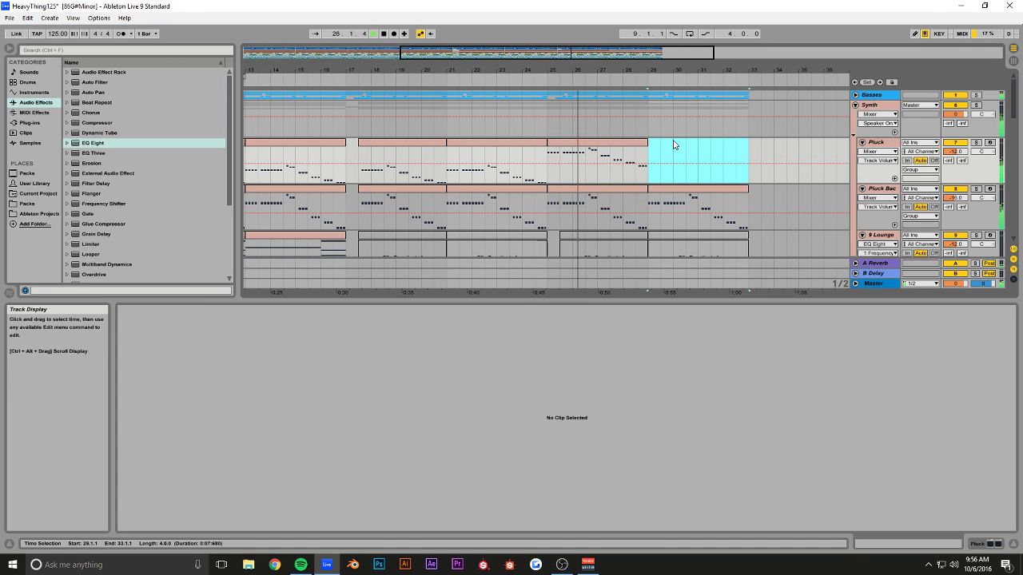
pyautogui.click(621, 145)
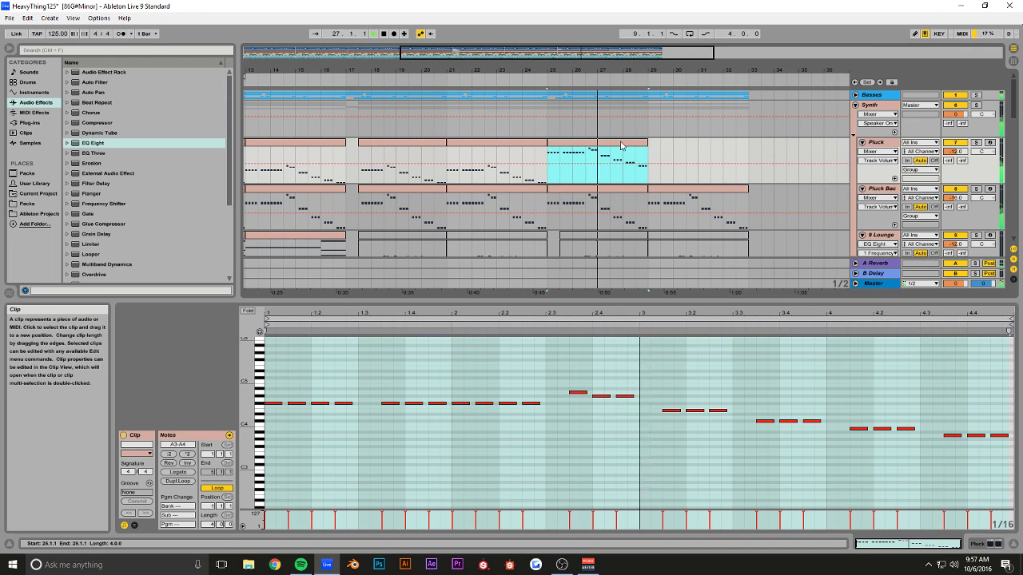
pyautogui.hotkey('ctrl', 'd')
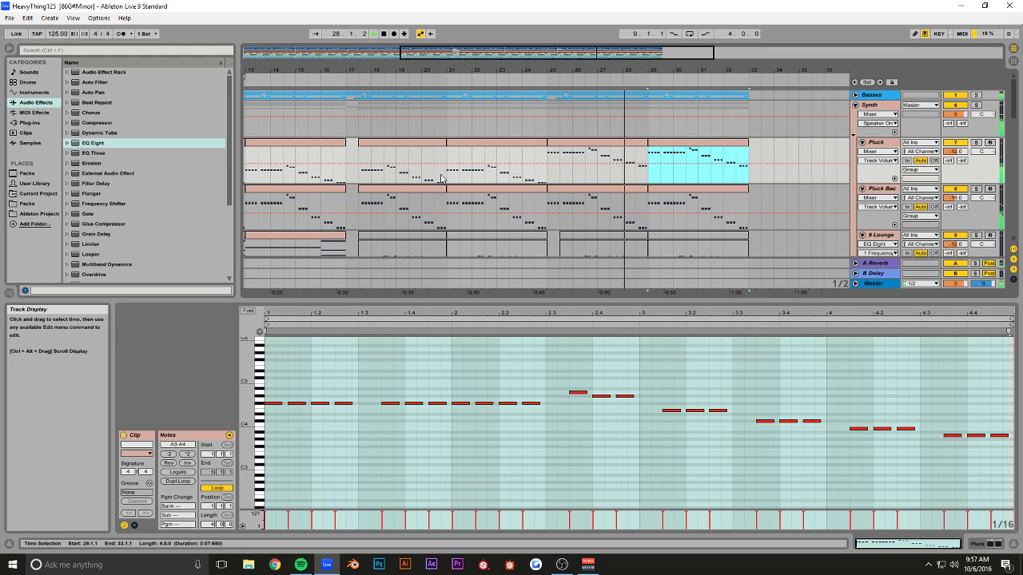
pyautogui.scroll(-4, 443, 178)
pyautogui.scroll(4, 443, 178)
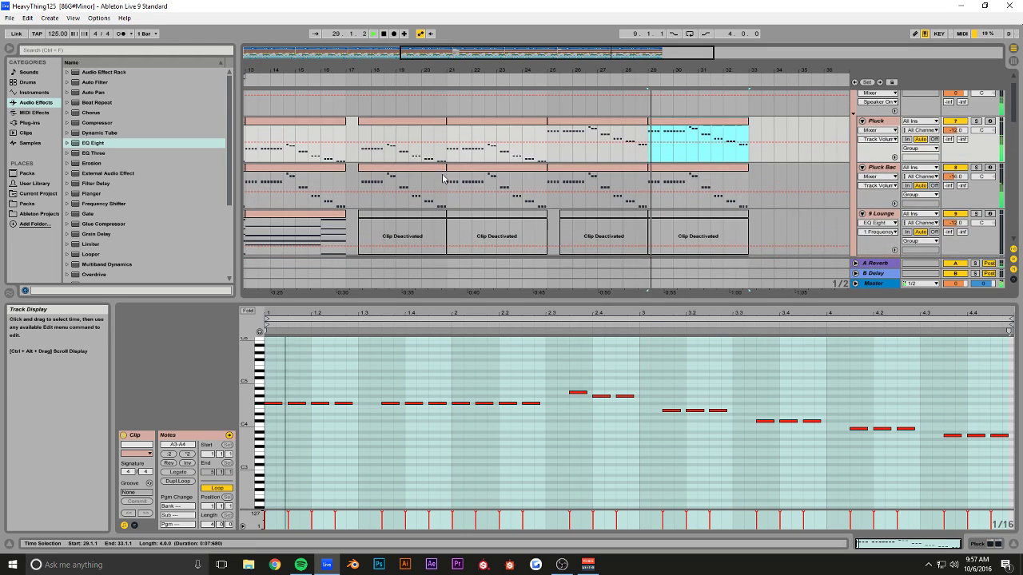
pyautogui.moveTo(559, 51); pyautogui.dragTo(559, 12)
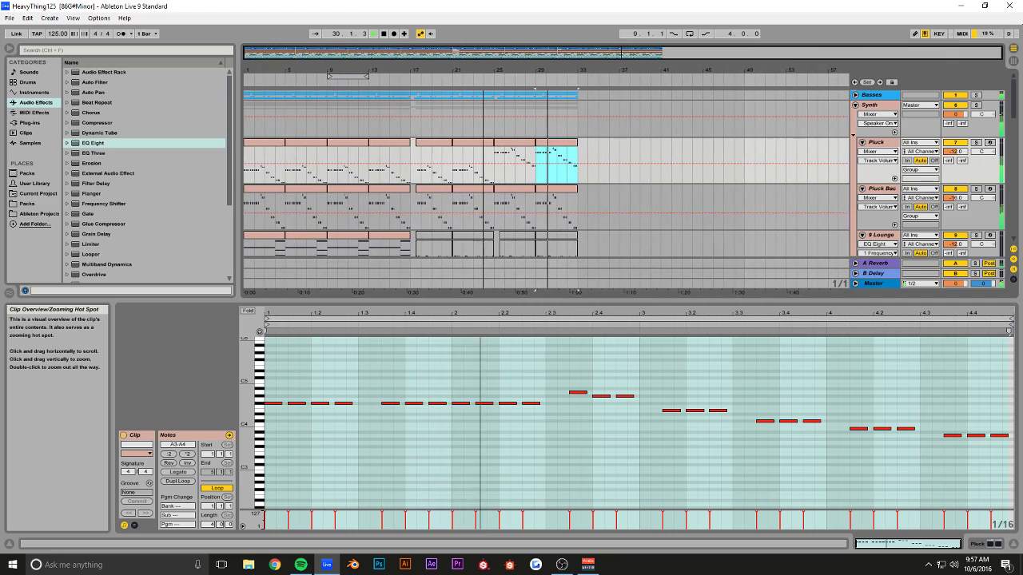
pyautogui.moveTo(689, 300); pyautogui.dragTo(687, 424)
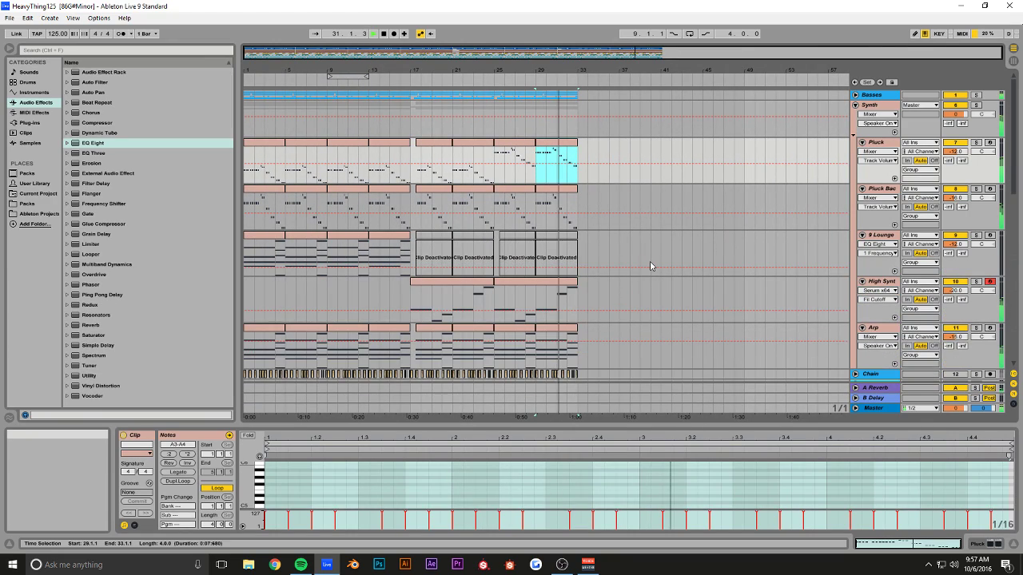
# - Stop playback and rename the audio track at the end of the drum group as Film Static
pyautogui.scroll(-2, 650, 266)
pyautogui.scroll(-5, 648, 264)
pyautogui.scroll(-2, 738, 259)
pyautogui.scroll(-1, 739, 257)
pyautogui.press('space')
pyautogui.click(882, 341)
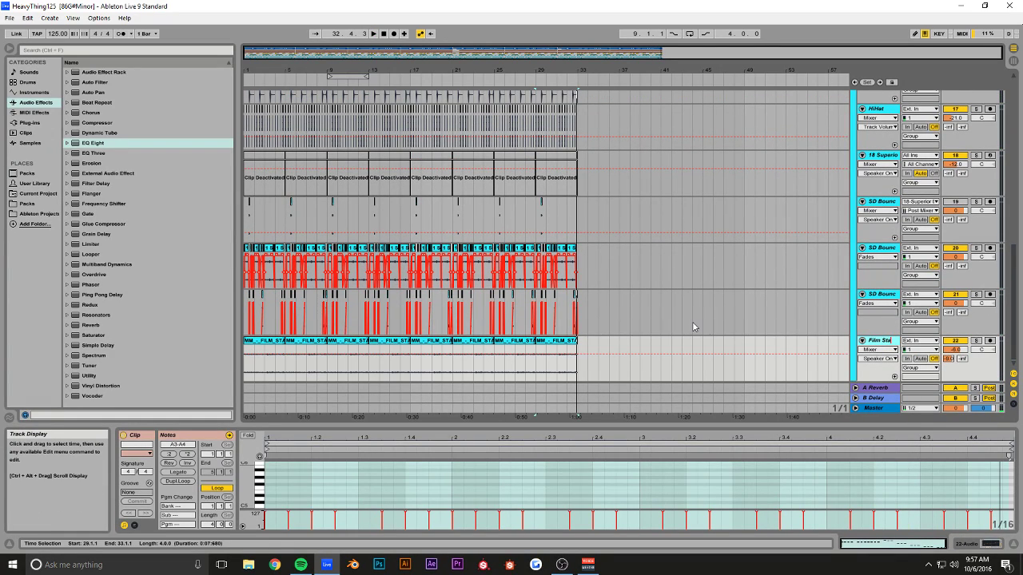
# - Browse the Black Octopus Sound - Leviathan pack's FX - Rising folder for a riser sample
pyautogui.click(36, 203)
pyautogui.click(68, 102)
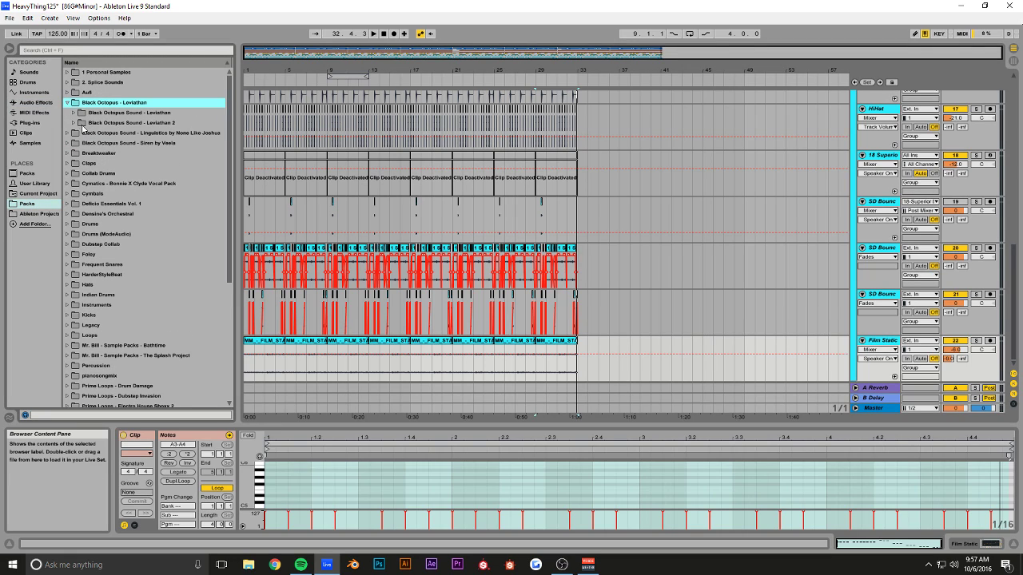
pyautogui.click(74, 113)
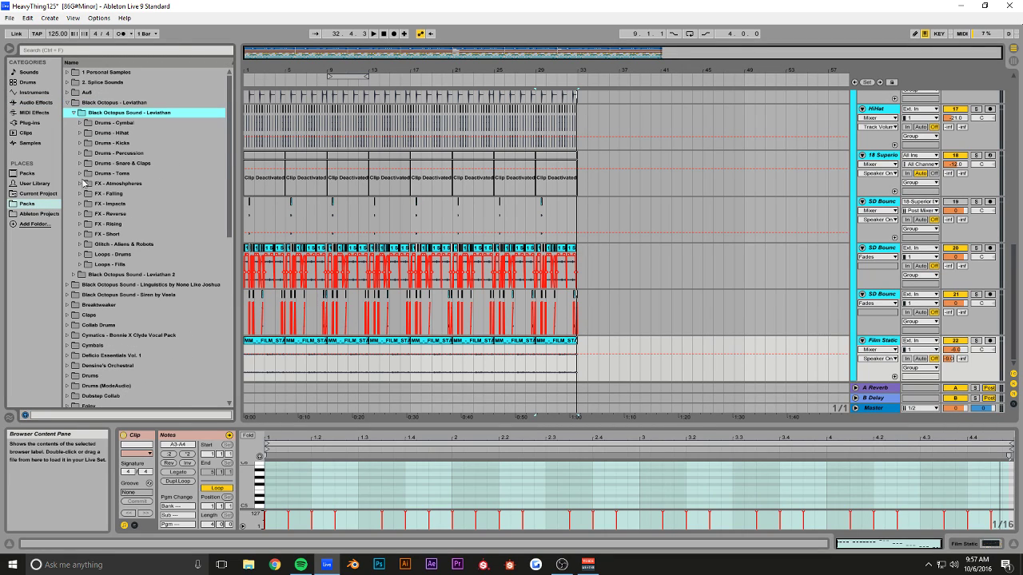
pyautogui.click(80, 224)
pyautogui.scroll(-10, 105, 246)
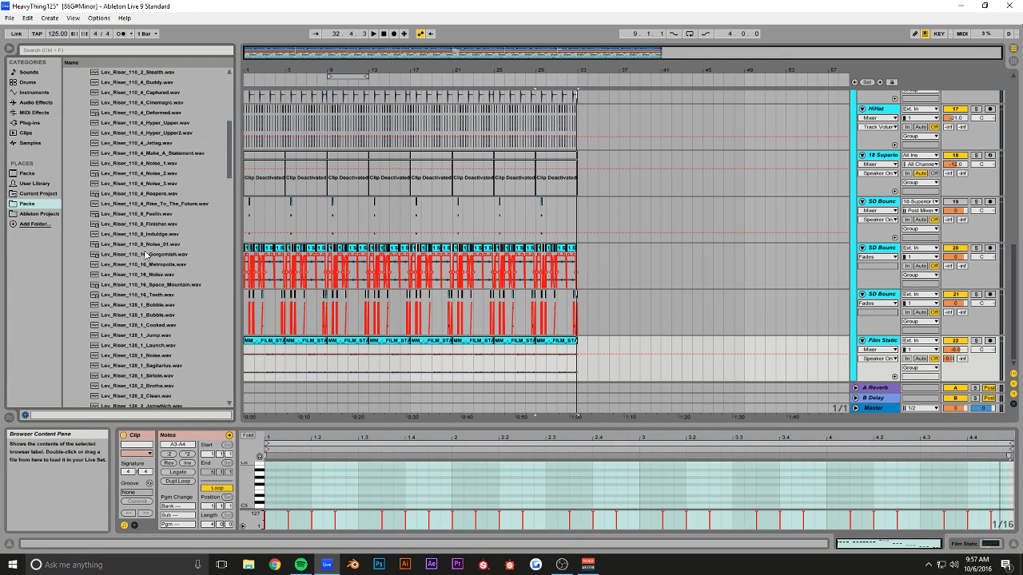
# - Insert an audio track below Film Static and place Lev_Riser_110_8_Noise_01.wav on it at bar 9
pyautogui.click(881, 341)
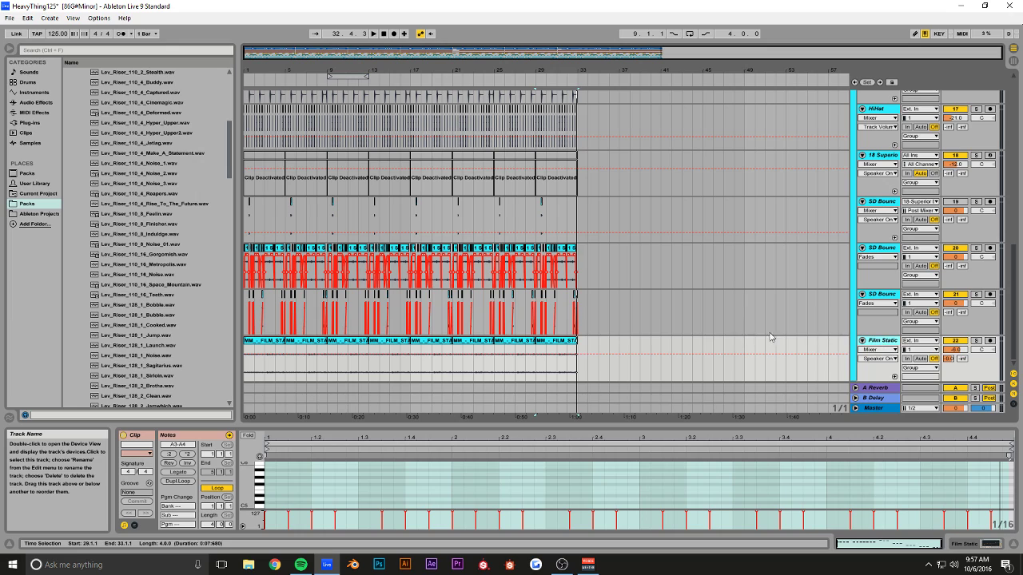
pyautogui.hotkey('ctrl', 't')
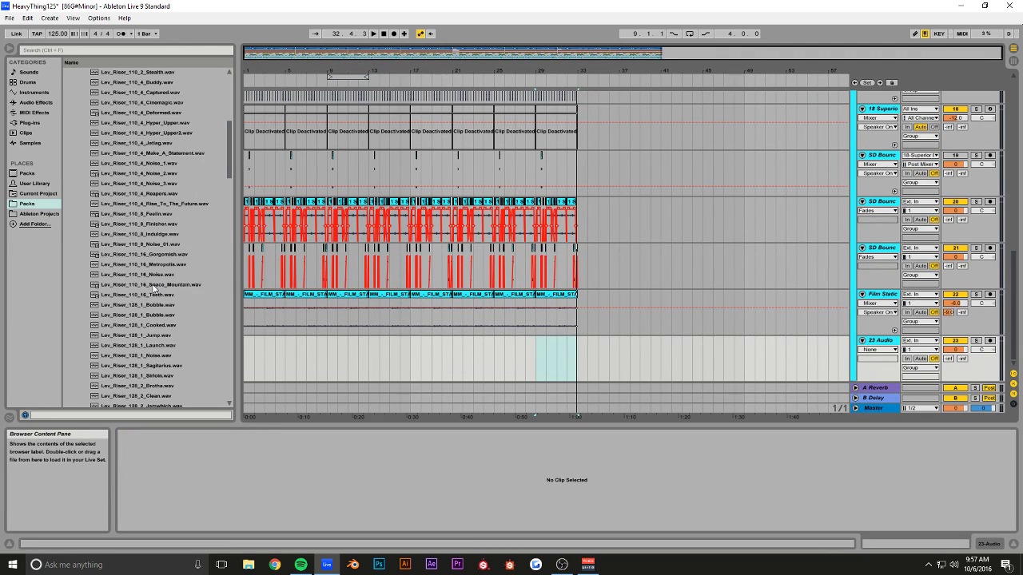
pyautogui.moveTo(147, 247); pyautogui.dragTo(330, 366)
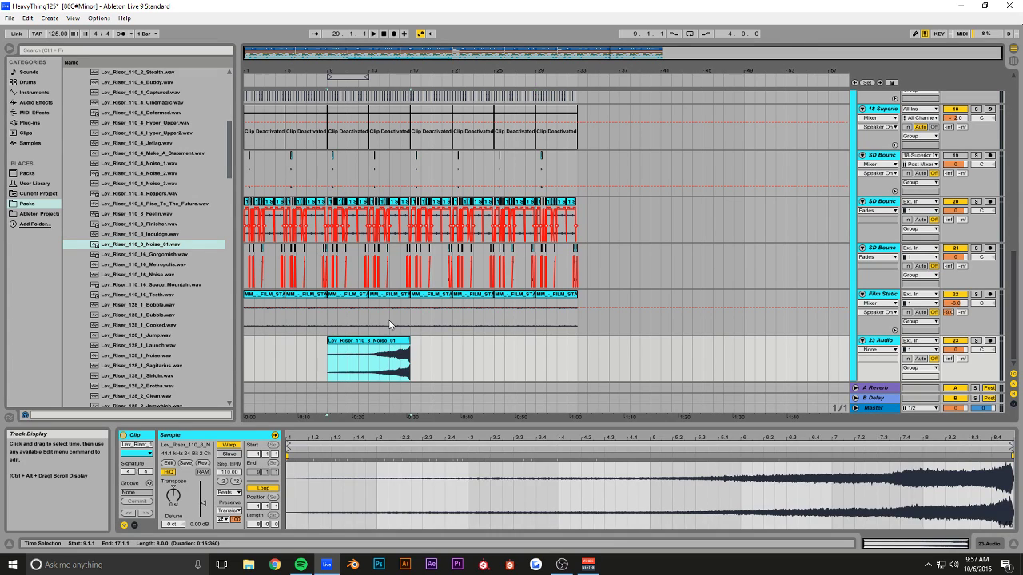
# - Set the riser track's volume to about -19 dB and play from bar 15
pyautogui.click(390, 322)
pyautogui.click(955, 349)
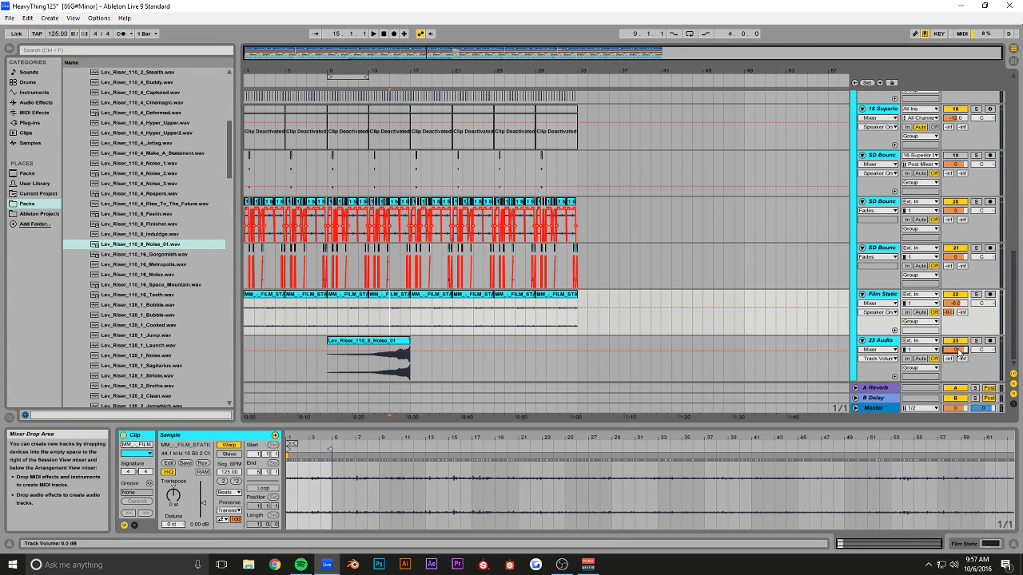
pyautogui.press('space')
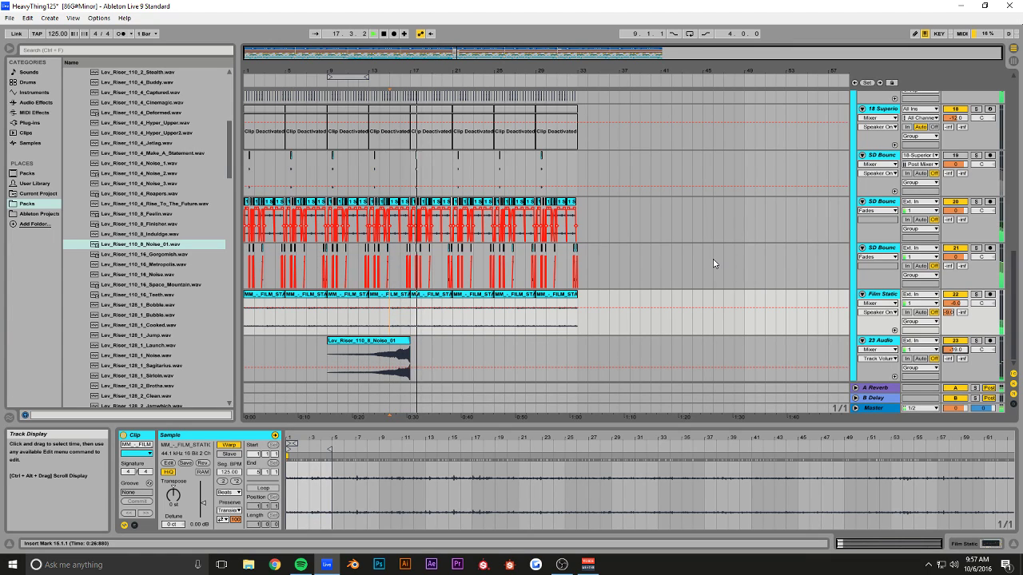
# - Fade in the riser clip across its full length and set its track volume to -22 dB, checking playback from bar 15
pyautogui.click(337, 345)
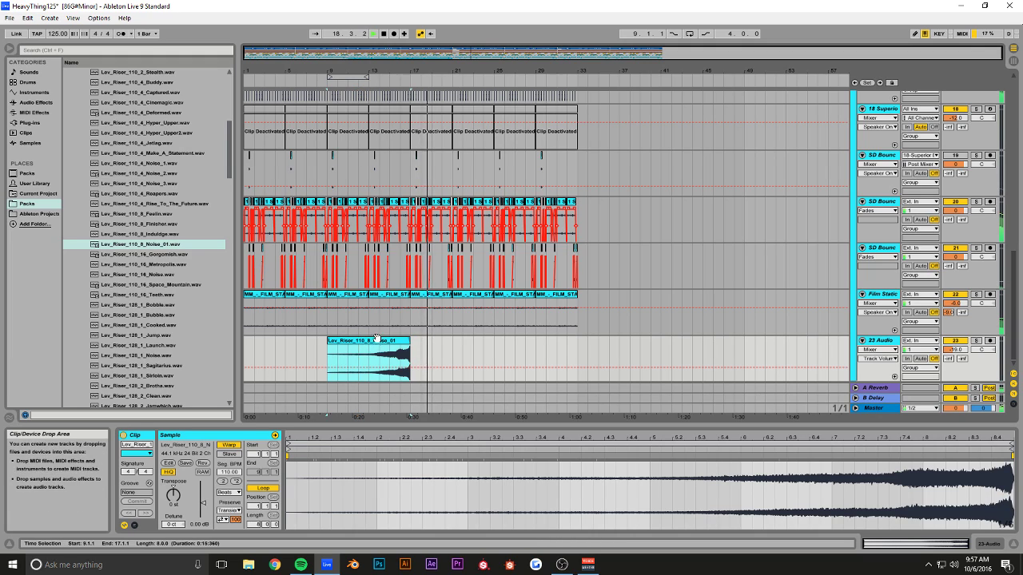
pyautogui.moveTo(326, 350); pyautogui.dragTo(457, 358)
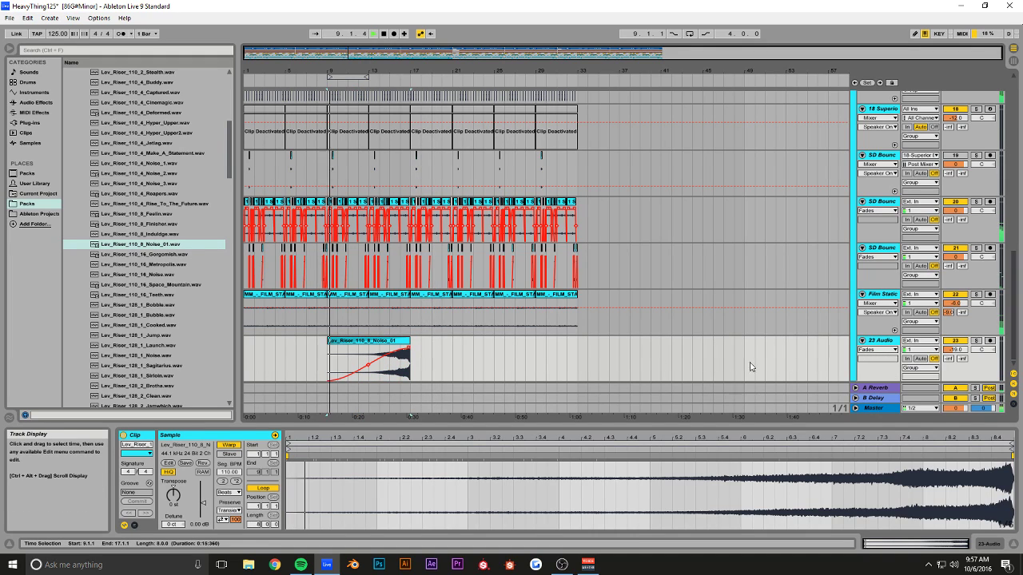
pyautogui.click(959, 352)
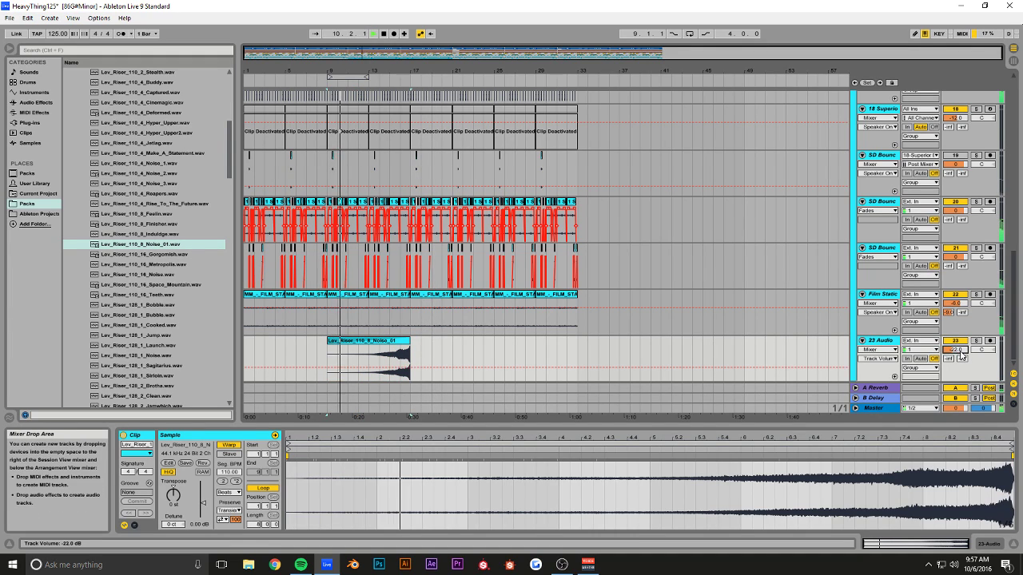
pyautogui.click(390, 319)
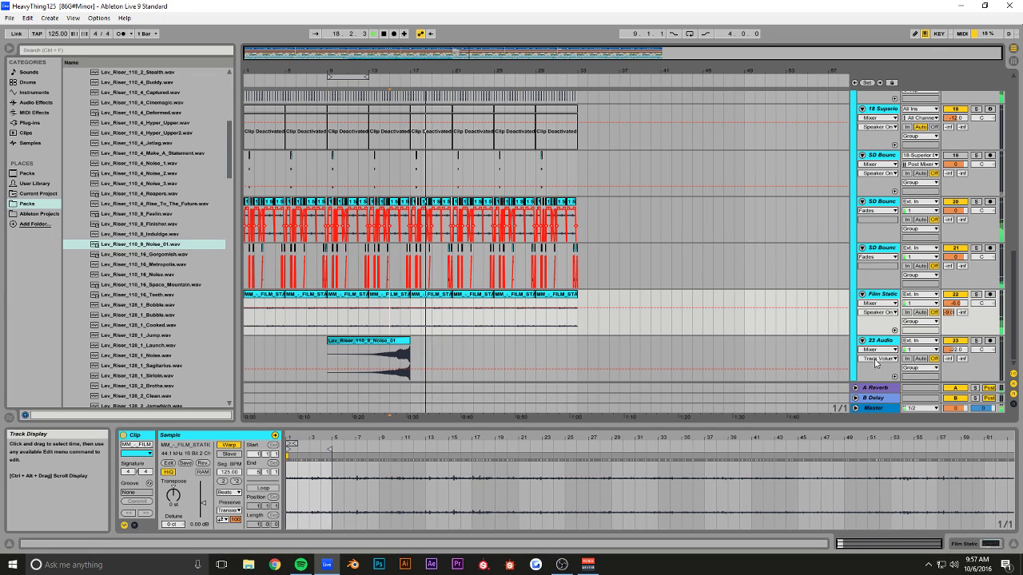
# - Insert an audio track below the riser and browse the Leviathan pack's FX - Impacts folder for an impact sample
pyautogui.click(432, 344)
pyautogui.hotkey('ctrl', 't')
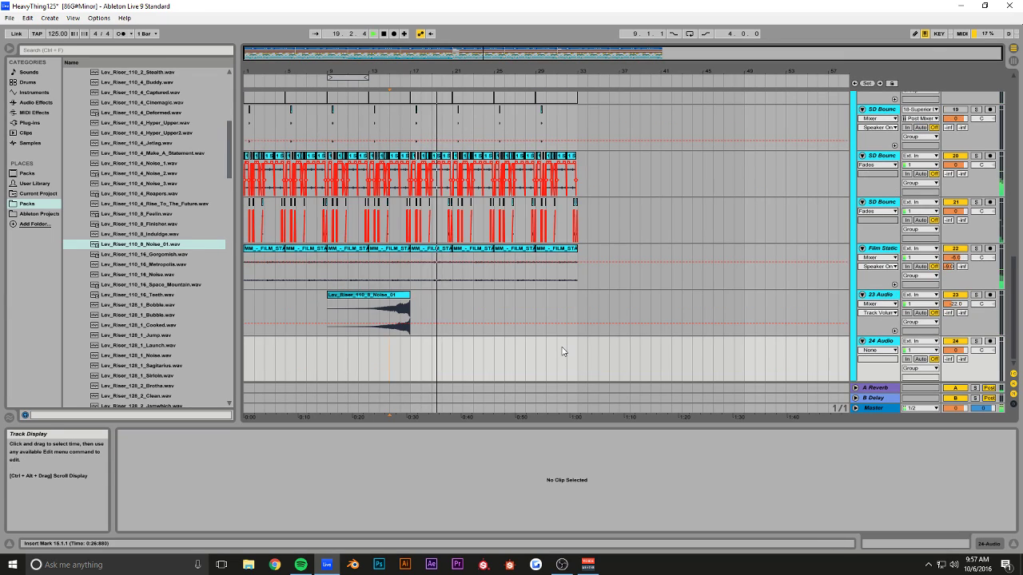
pyautogui.scroll(2, 136, 226)
pyautogui.scroll(4, 92, 116)
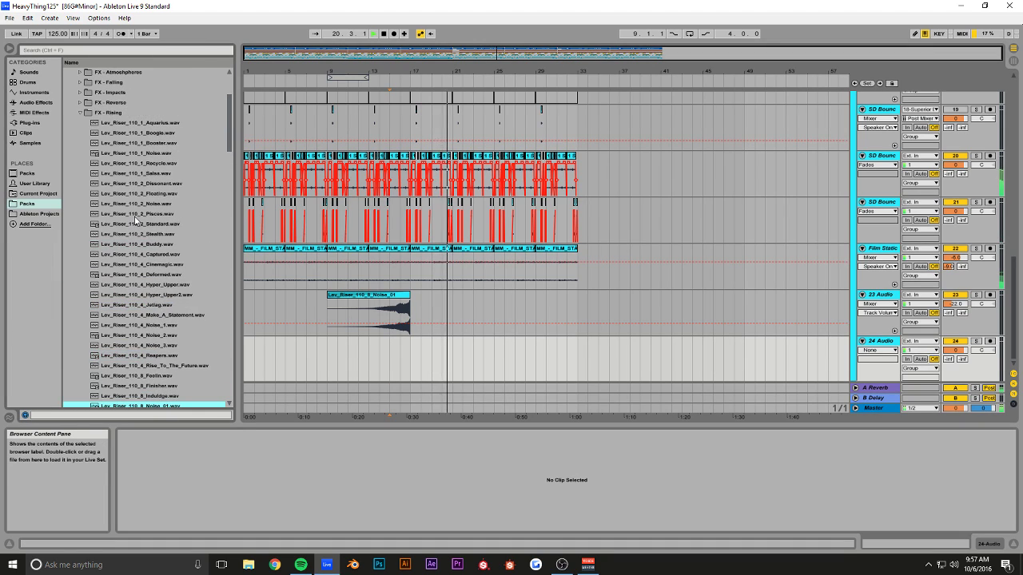
pyautogui.click(82, 113)
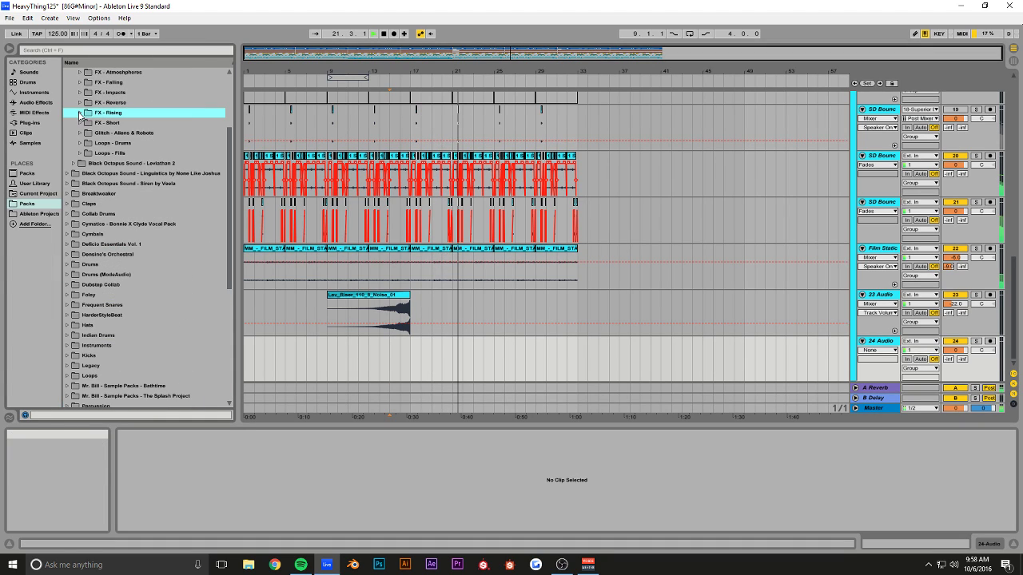
pyautogui.click(83, 93)
pyautogui.scroll(-10, 125, 237)
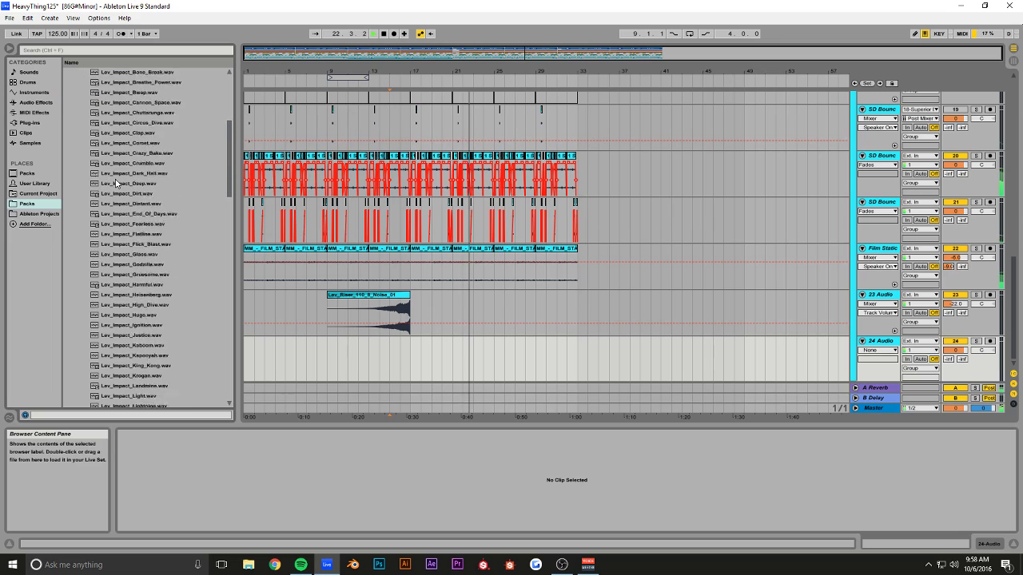
pyautogui.scroll(-4, 126, 236)
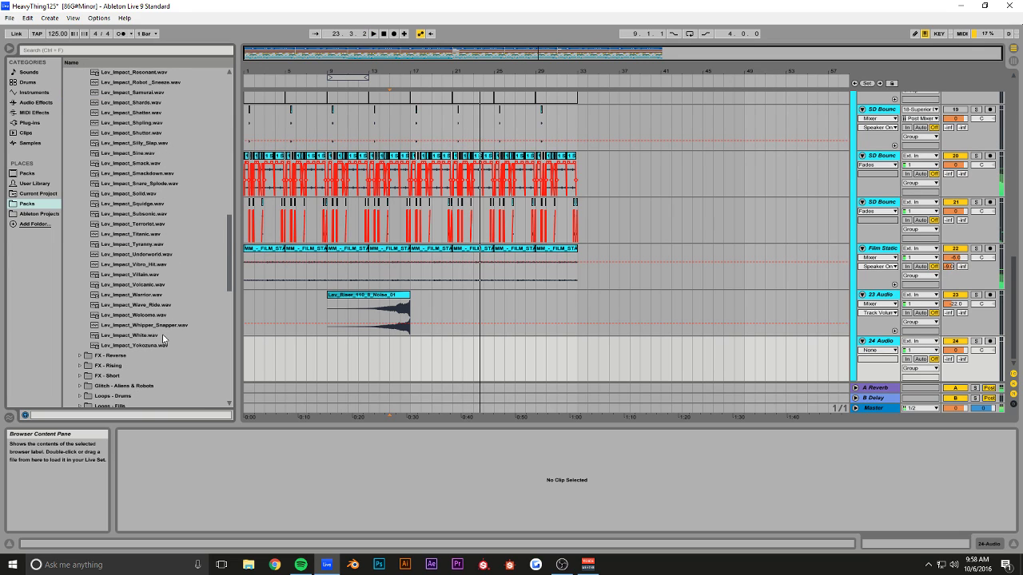
# - Place Lev_Impact_White.wav on the new audio track and move the clip to start at 17.3.1, checking playback from bar 17
pyautogui.moveTo(142, 338); pyautogui.dragTo(416, 368)
pyautogui.click(407, 361)
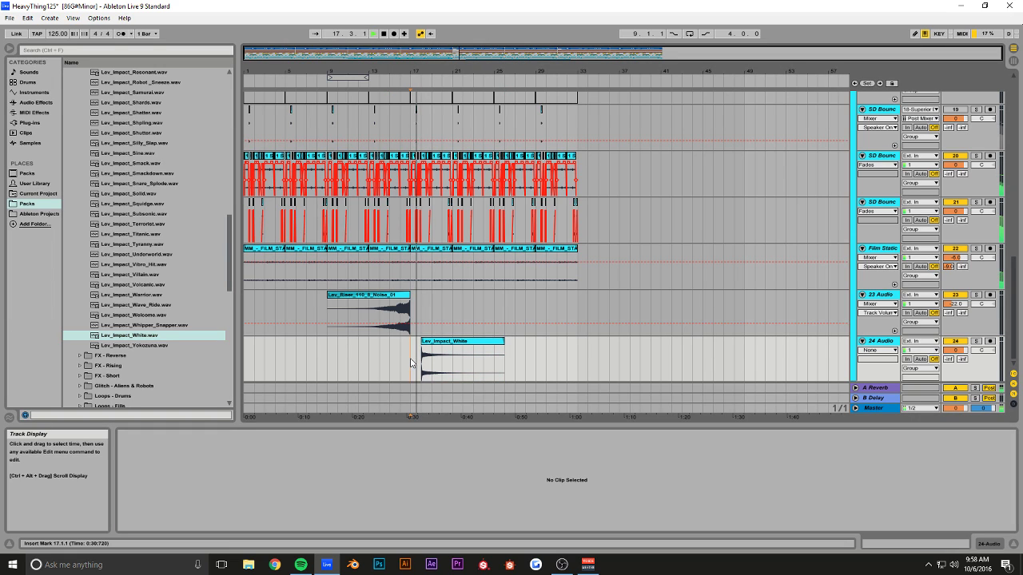
pyautogui.press('space')
pyautogui.moveTo(422, 72); pyautogui.dragTo(494, 148)
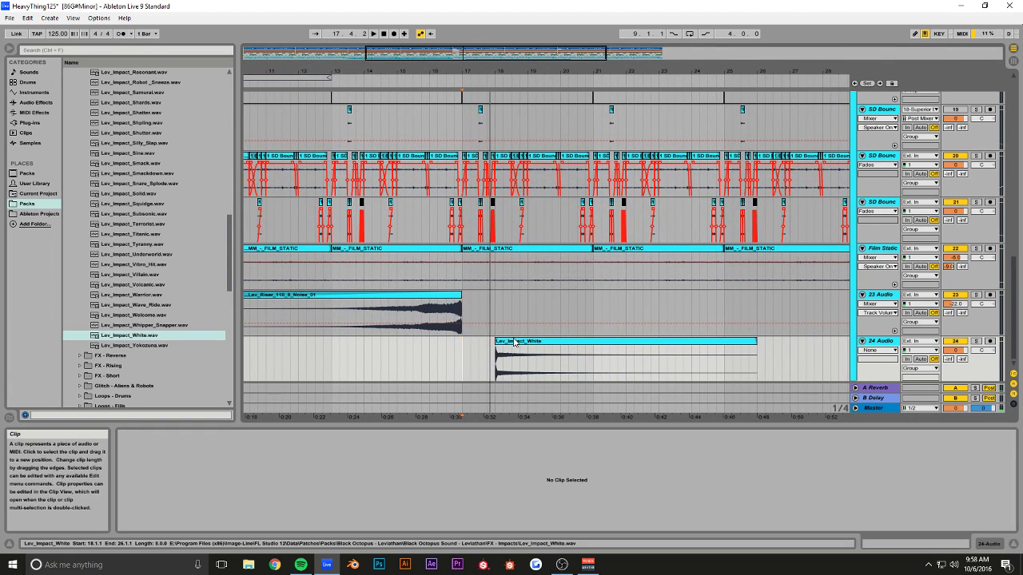
pyautogui.moveTo(516, 344); pyautogui.dragTo(499, 345)
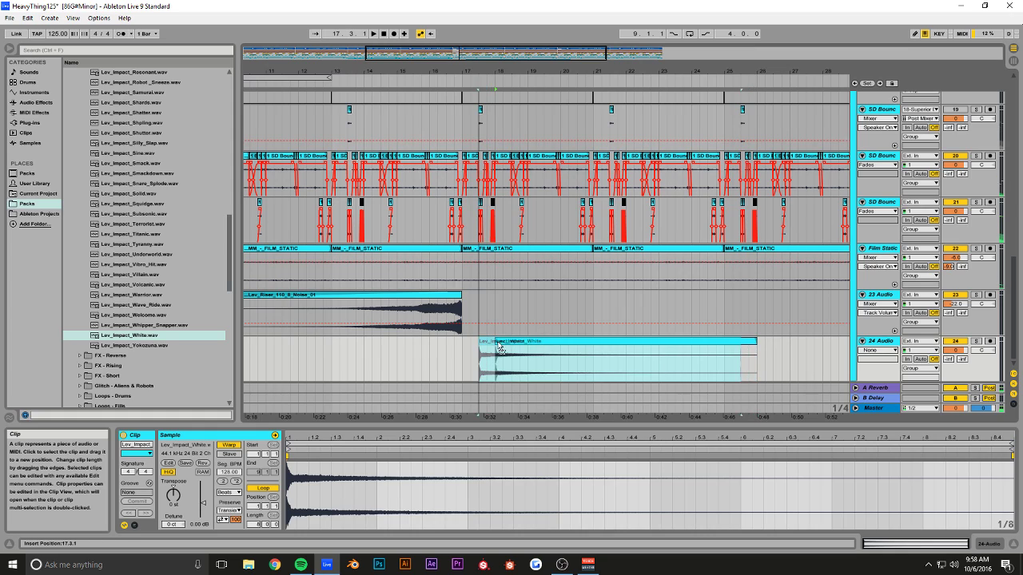
pyautogui.click(462, 354)
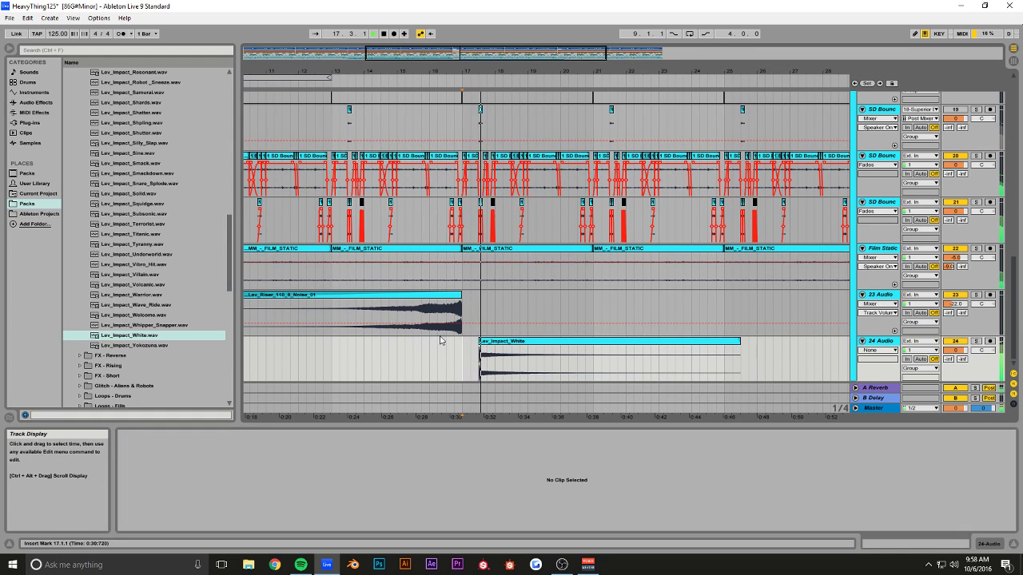
pyautogui.doubleClick(418, 55)
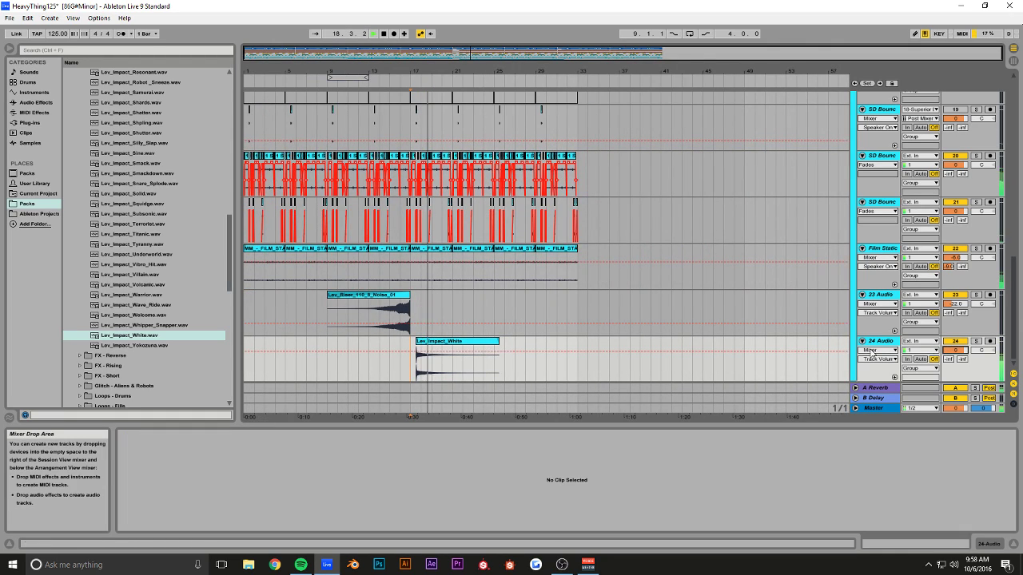
# - Set the impact track's volume to -10 dB while replaying the hit from bar 17
pyautogui.press('space')
pyautogui.press('space')
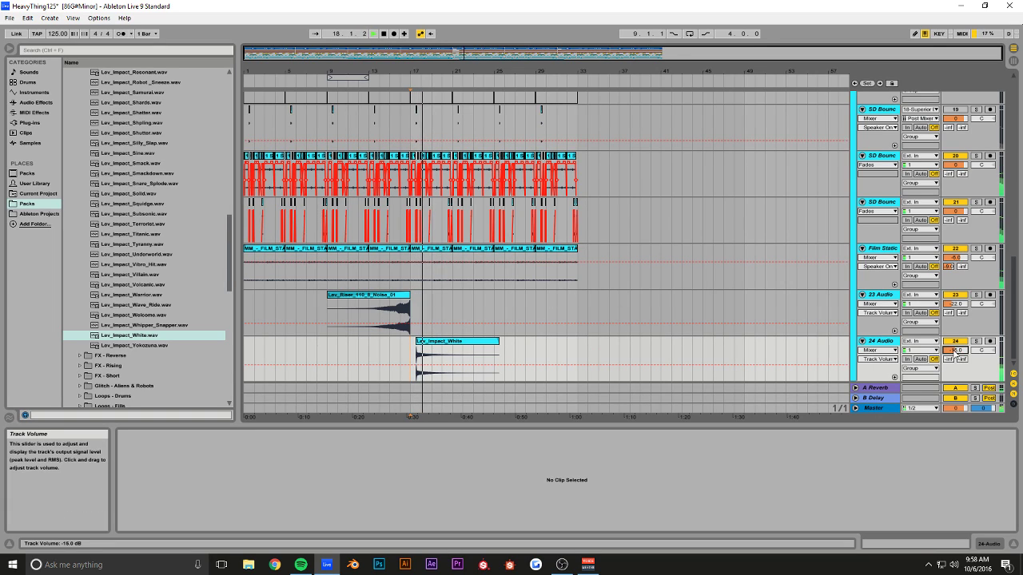
pyautogui.press('space')
pyautogui.press('space')
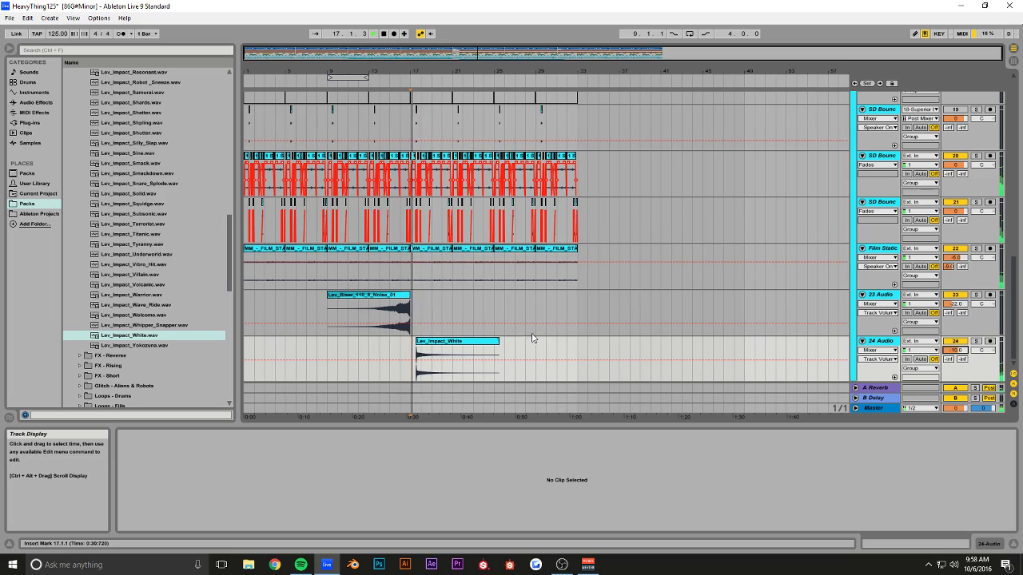
pyautogui.press('space')
# - Copy the Lev_Impact_White clip to bar 1 and save the set while playing from the start
pyautogui.moveTo(445, 341); pyautogui.dragTo(248, 342)
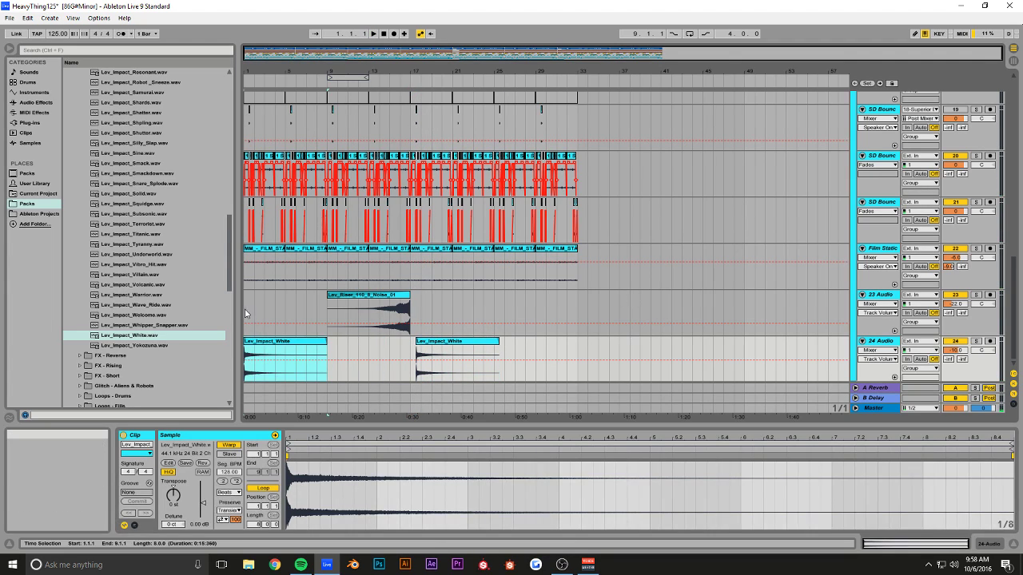
pyautogui.click(246, 313)
pyautogui.hotkey('ctrl', 's')
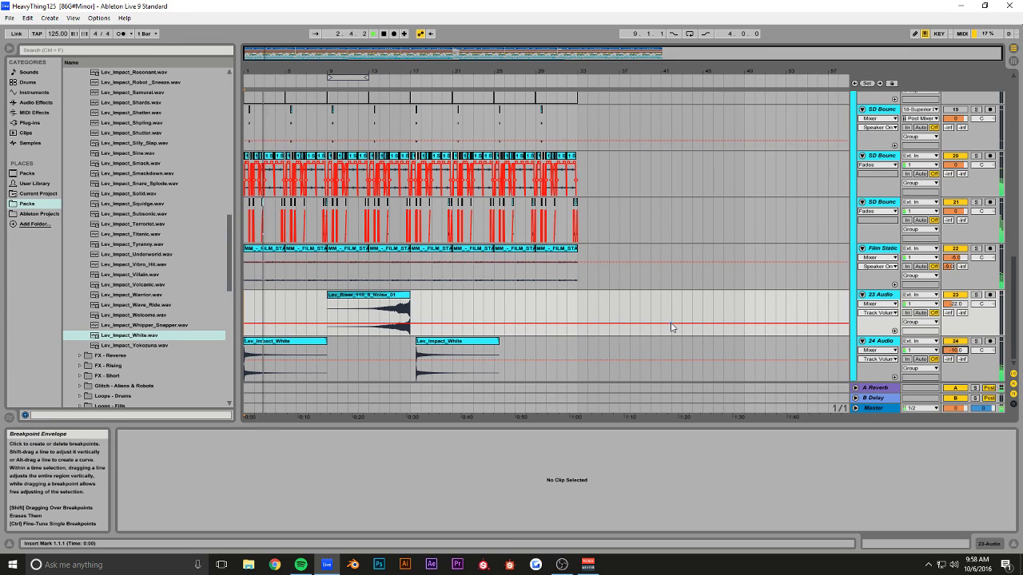
# - Lower the impact track's volume to -14 dB while replaying the opening bars
pyautogui.press('space')
pyautogui.press('space')
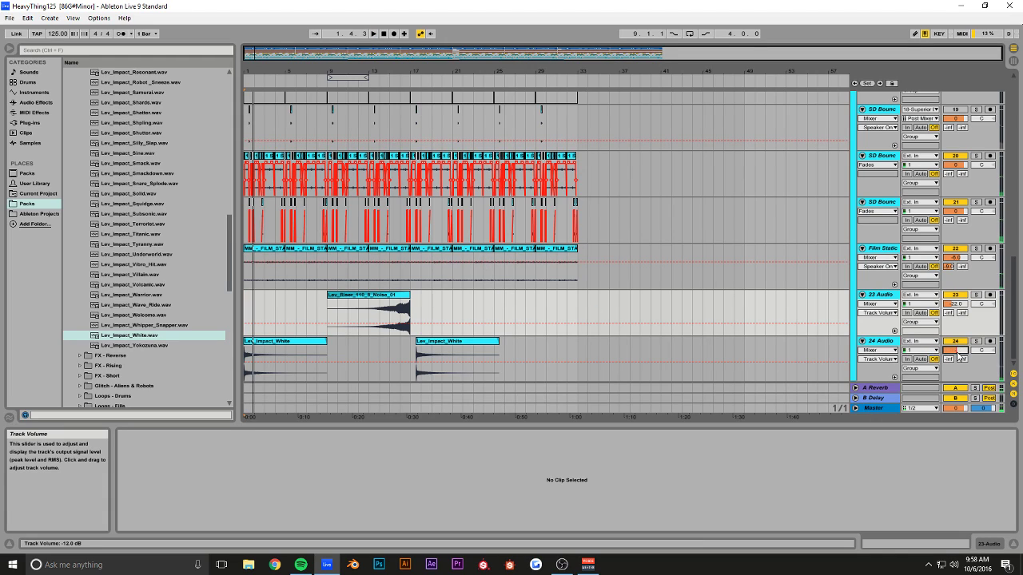
pyautogui.press('space')
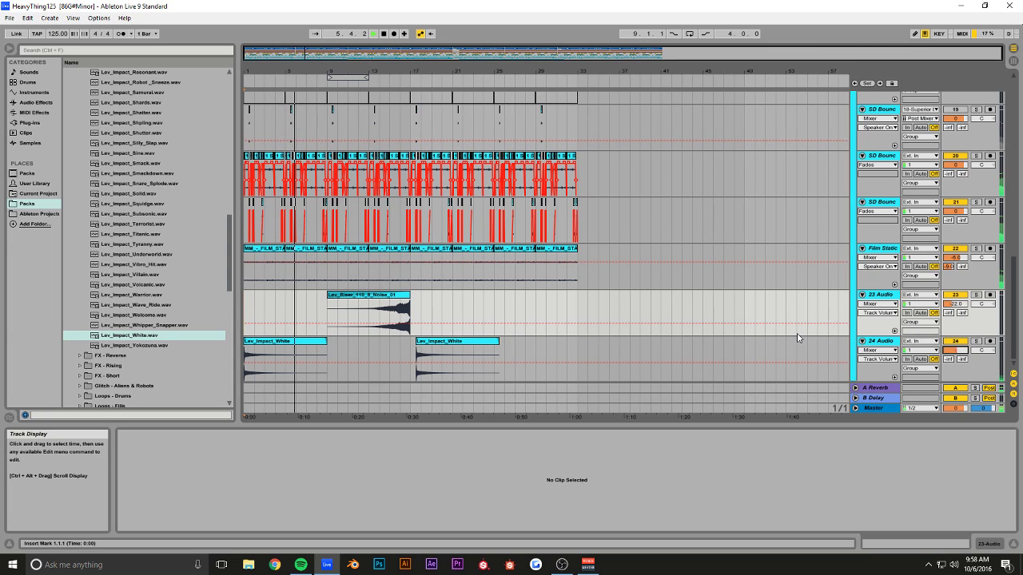
pyautogui.press('space')
pyautogui.press('space')
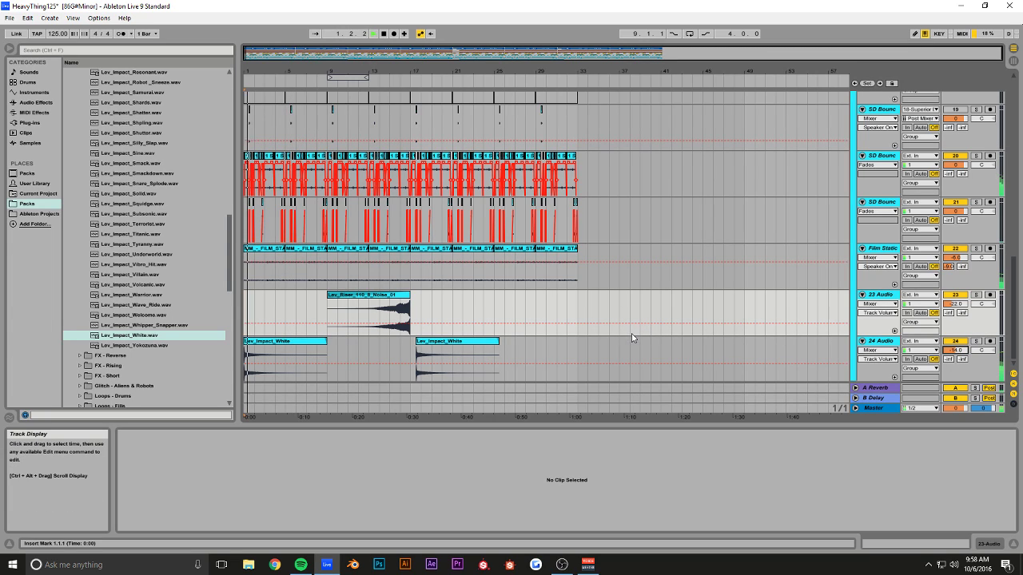
# - Fade out both Lev_Impact_White clips across their full length and play the transition from bar 16
pyautogui.click(285, 345)
pyautogui.hotkey('ctrl', 'alt', 'f')
pyautogui.moveTo(325, 348); pyautogui.dragTo(221, 349)
pyautogui.moveTo(497, 348); pyautogui.dragTo(413, 348)
pyautogui.click(380, 296)
pyautogui.hotkey('ctrl', 'alt', 'f')
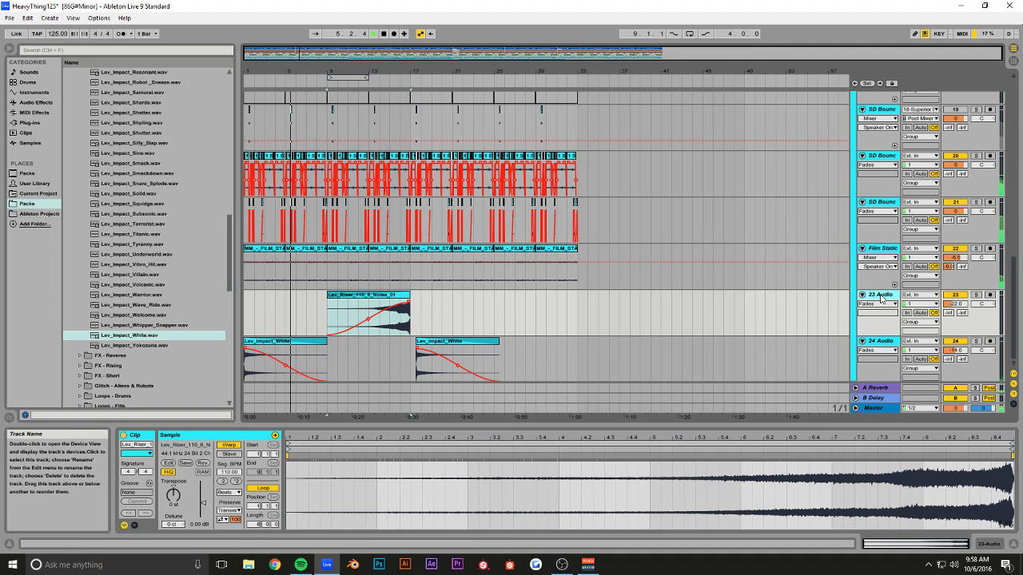
pyautogui.click(403, 262)
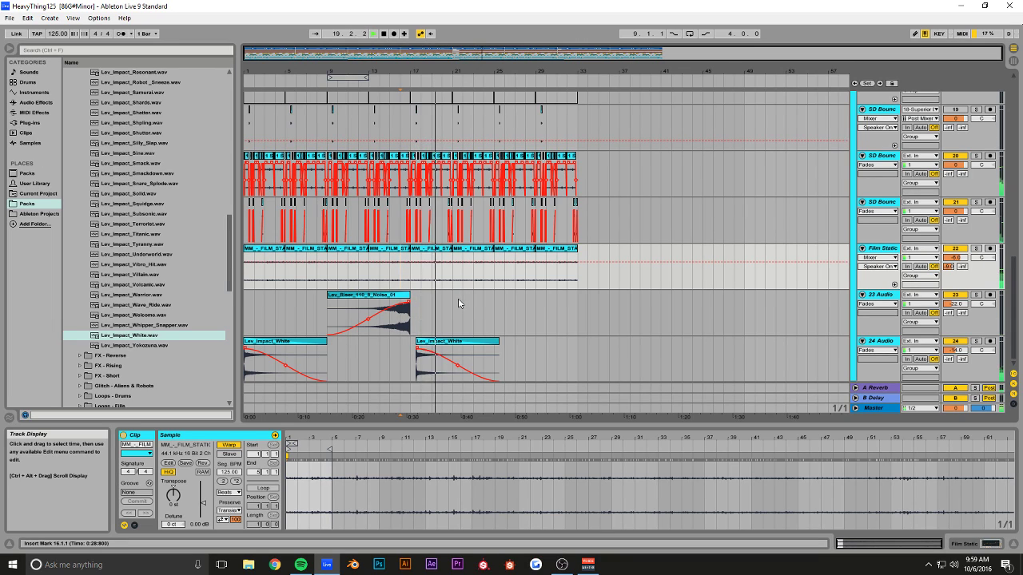
# - Add an Auto Pan effect to the riser track
pyautogui.click(364, 295)
pyautogui.click(990, 545)
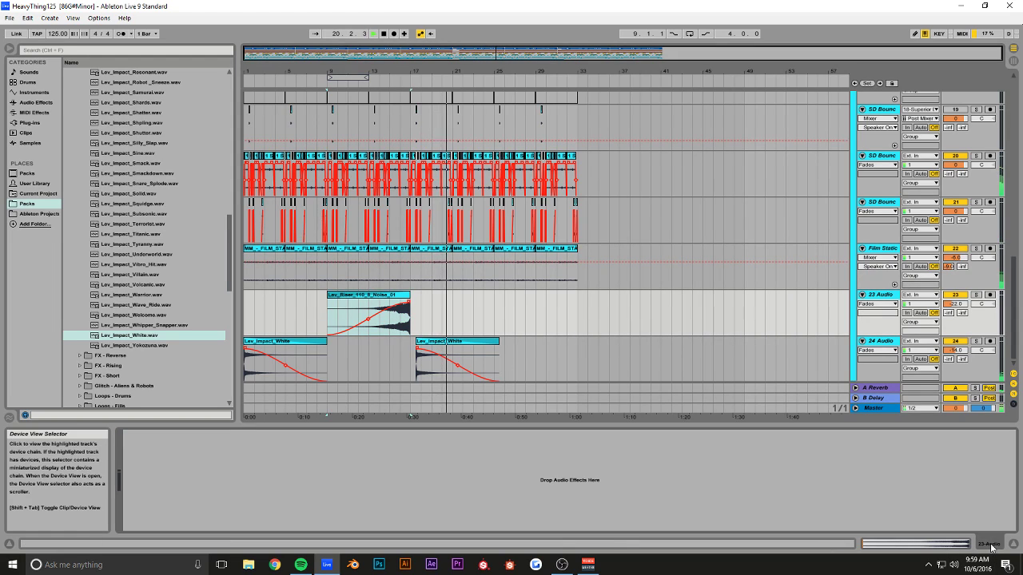
pyautogui.click(35, 103)
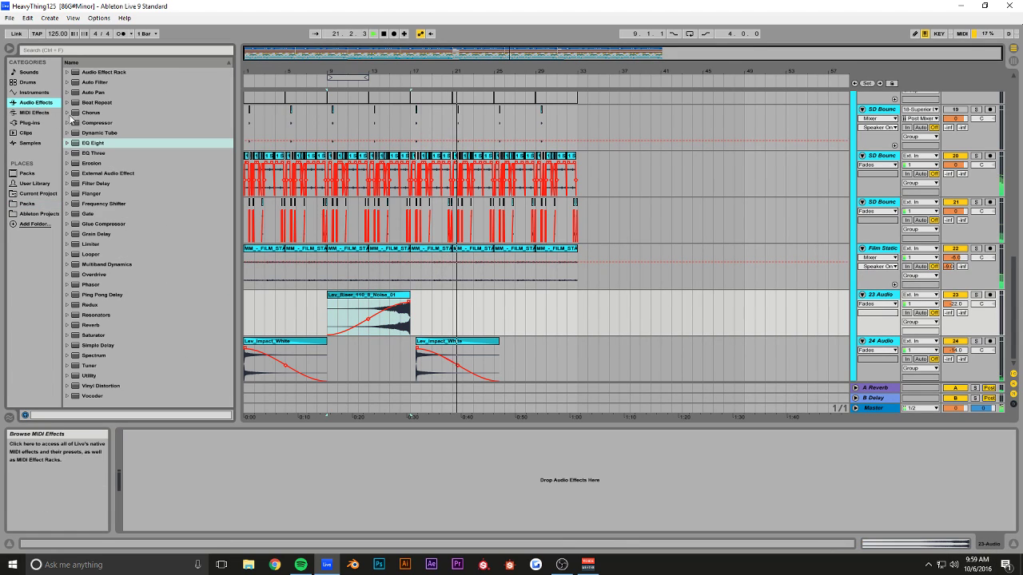
pyautogui.click(93, 92)
pyautogui.moveTo(376, 297); pyautogui.dragTo(358, 306)
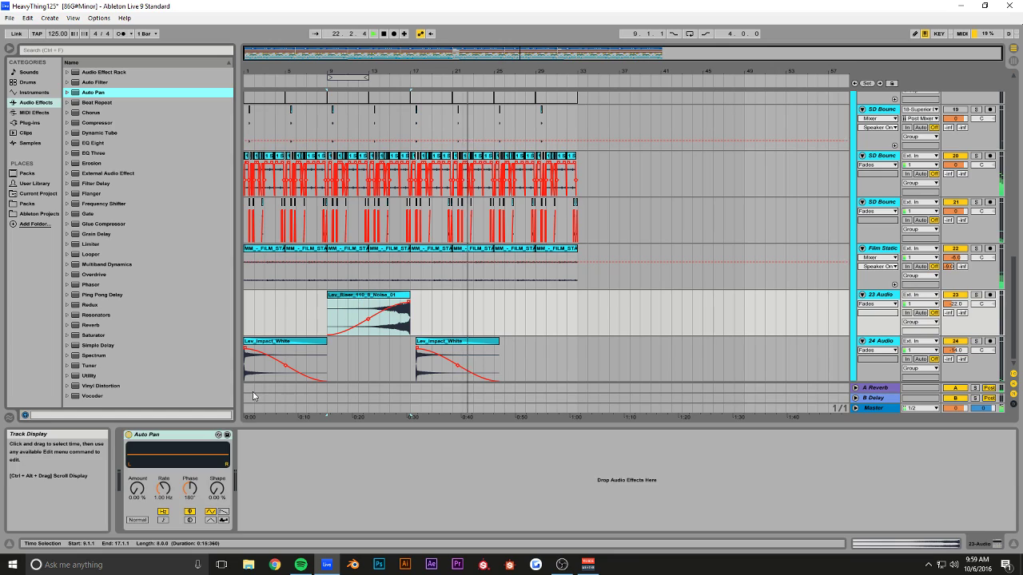
# - Automate the Auto Pan Amount to rise from 0% to about 83.3% across the riser clip
pyautogui.press('space')
pyautogui.click(334, 336)
pyautogui.moveTo(409, 336); pyautogui.dragTo(410, 304)
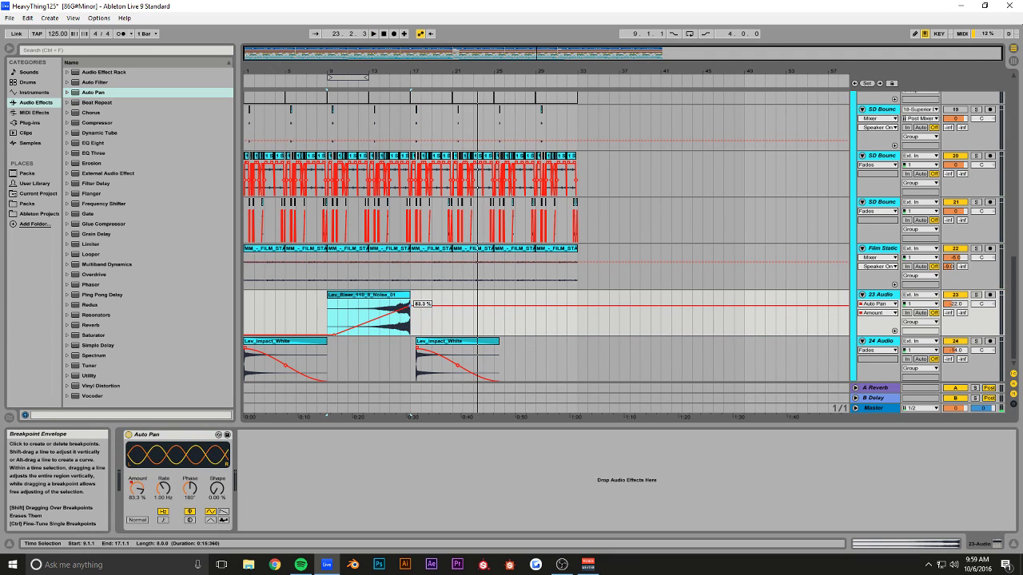
# - Automate the Auto Pan rate to rise from 1 Hz to about 32.4 Hz across the riser, and save the set
pyautogui.click(164, 489)
pyautogui.click(330, 322)
pyautogui.moveTo(409, 322); pyautogui.dragTo(409, 305)
pyautogui.press('space')
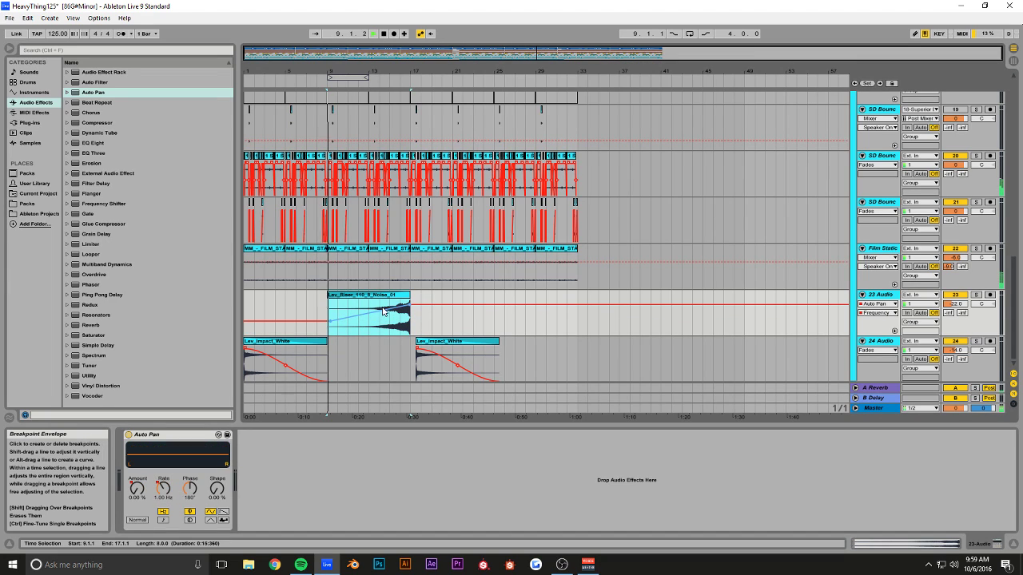
pyautogui.click(399, 326)
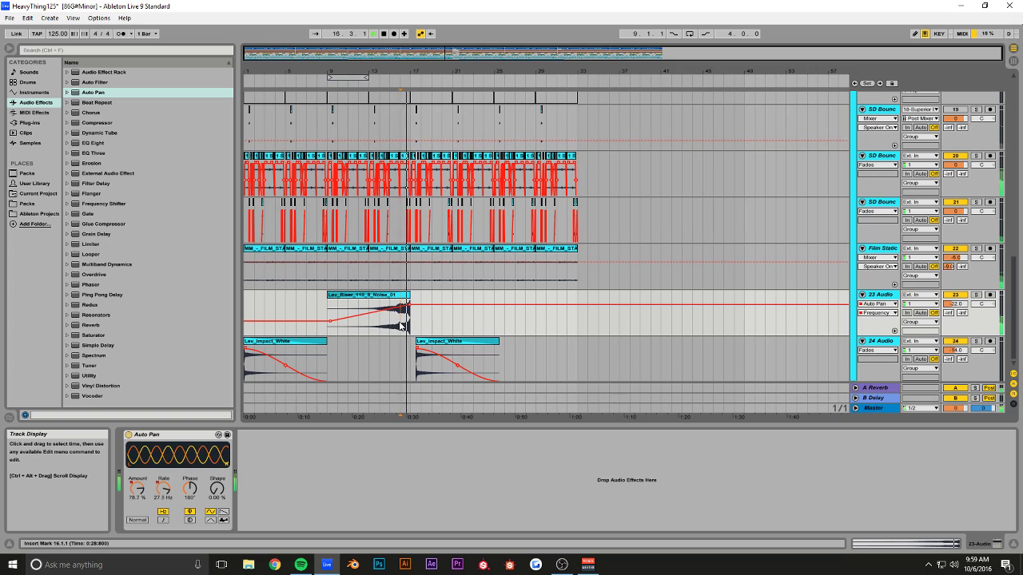
pyautogui.hotkey('ctrl', 's')
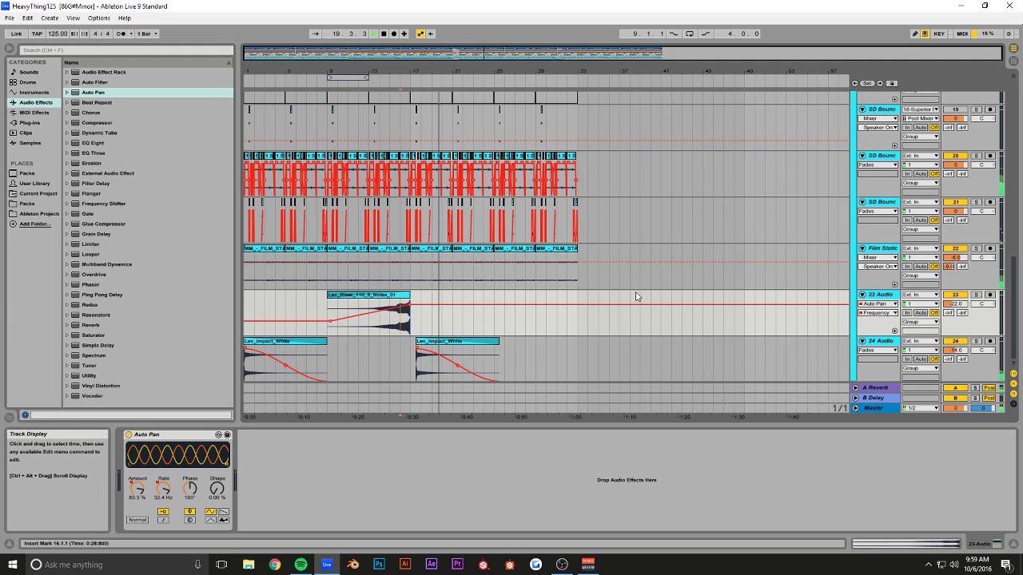
# - Collapse the Drums/Perc group and add a Glue Compressor after the sidechain Compressor on the Synth group
pyautogui.scroll(3, 631, 296)
pyautogui.scroll(8, 631, 296)
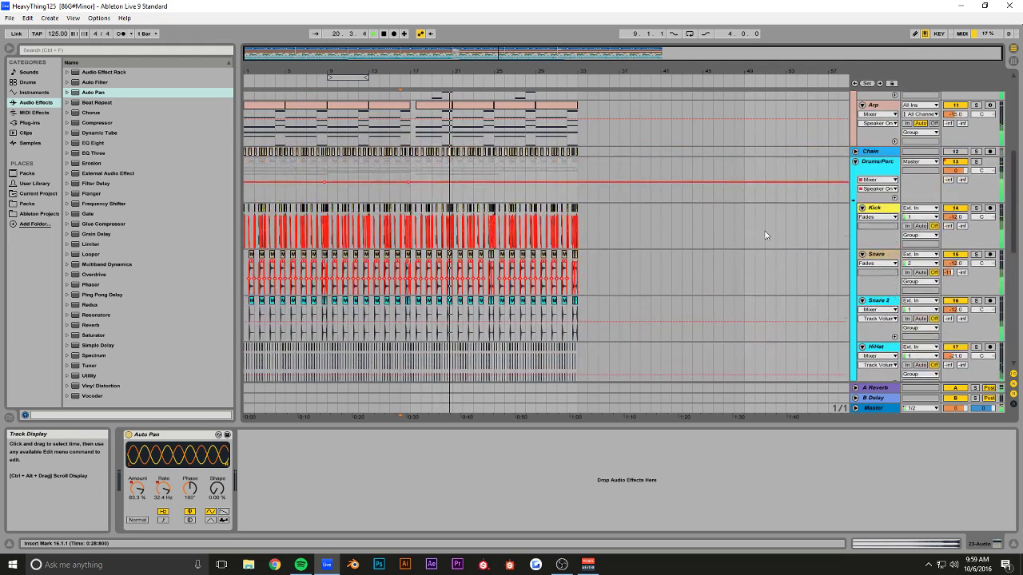
pyautogui.click(855, 162)
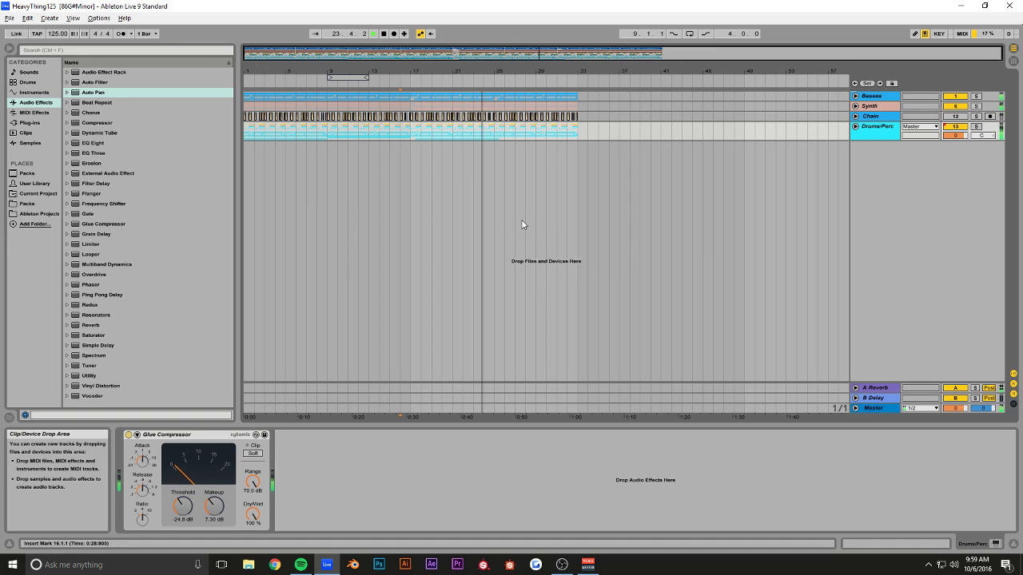
pyautogui.click(870, 108)
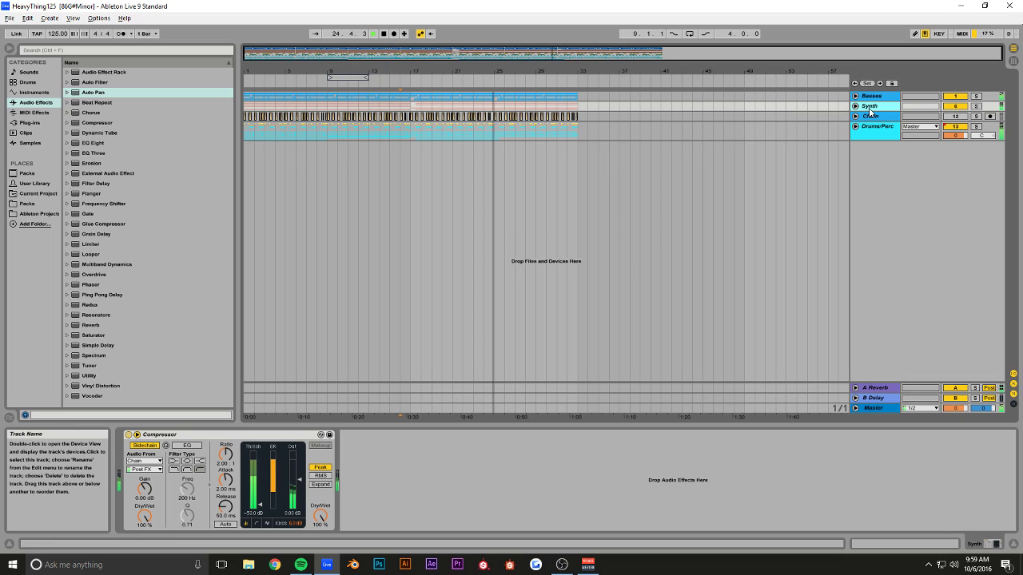
pyautogui.click(102, 224)
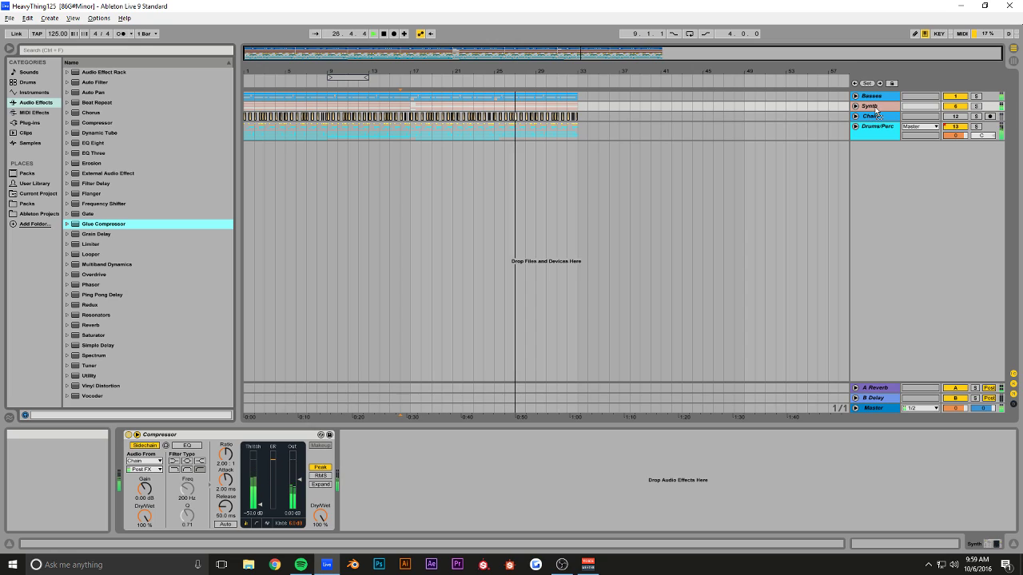
pyautogui.press('Return')
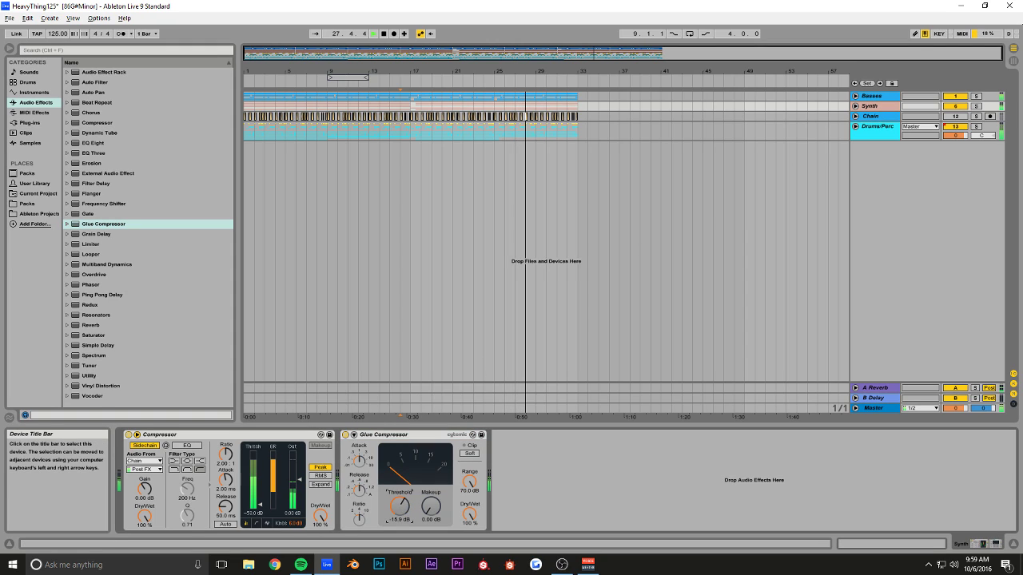
# - Audition the soloed Synth group with its Glue Compressor at -26.0 dB threshold and 3.02 dB makeup, and remove that compressor
pyautogui.moveTo(401, 509)
pyautogui.mouseDown()
pyautogui.moveTo(402, 551)
pyautogui.moveTo(402, 518)
pyautogui.moveTo(430, 487)
pyautogui.moveTo(400, 507)
pyautogui.mouseUp()
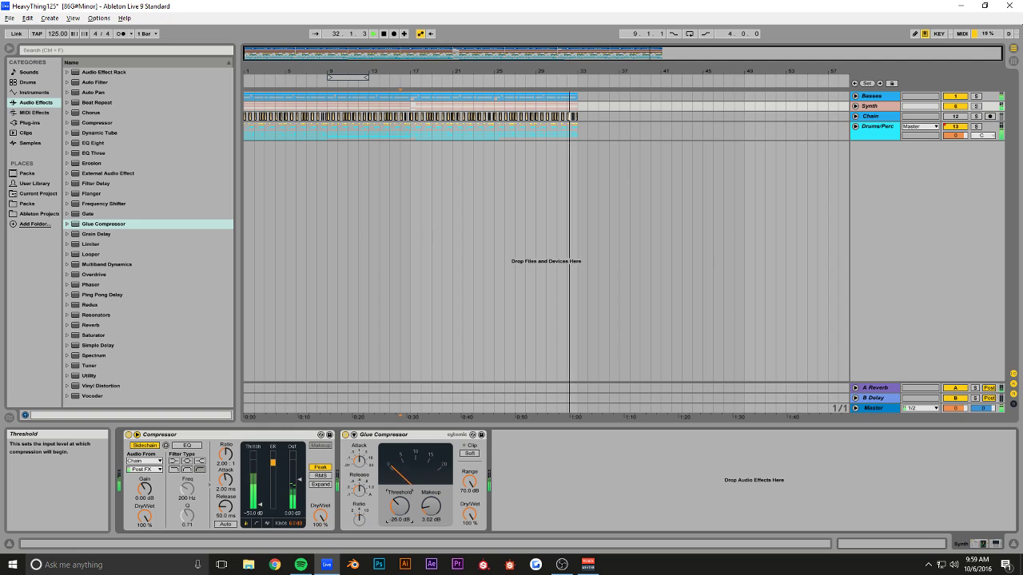
pyautogui.click(976, 106)
pyautogui.click(328, 114)
pyautogui.press('space')
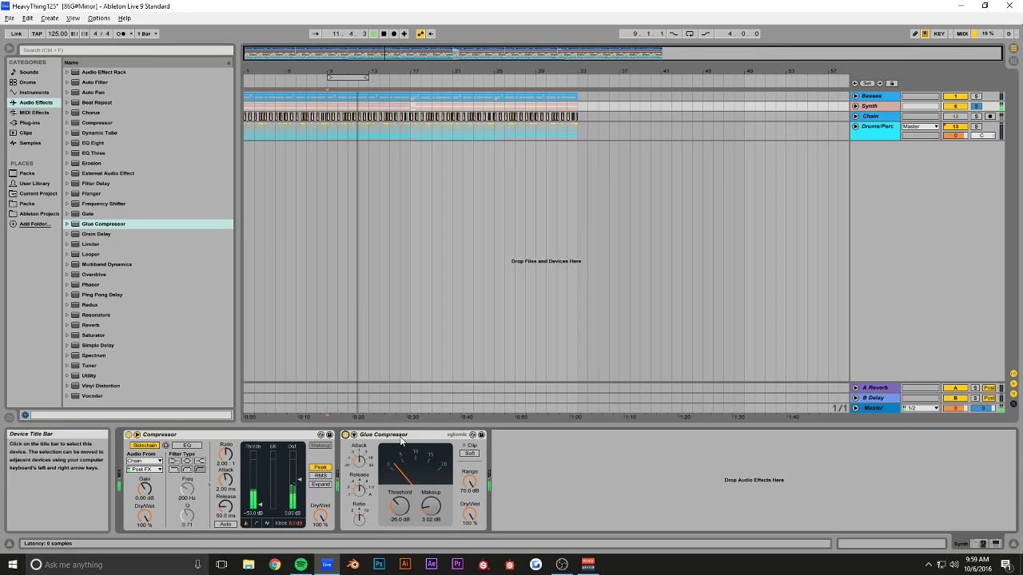
pyautogui.click(346, 435)
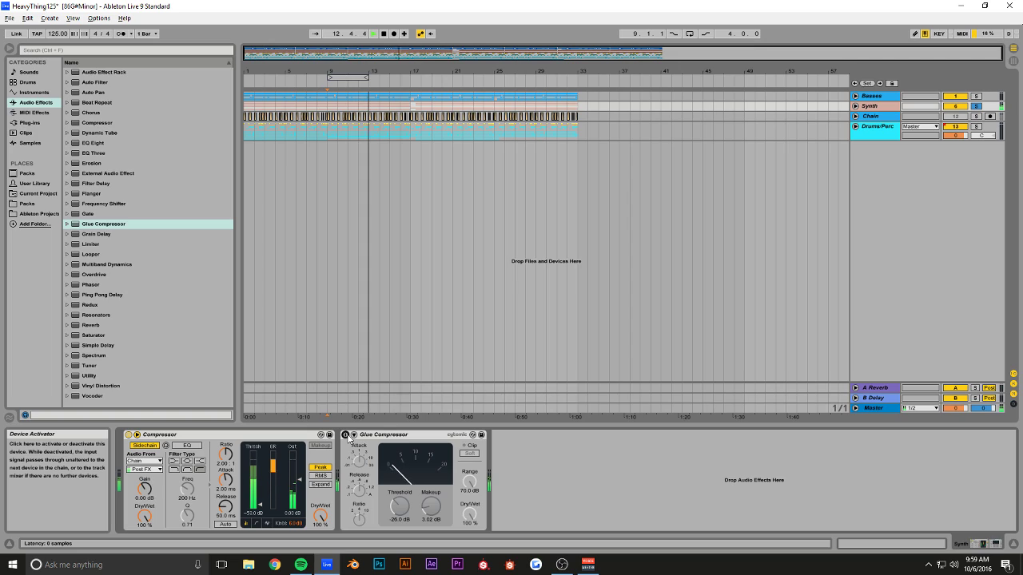
pyautogui.press('Delete')
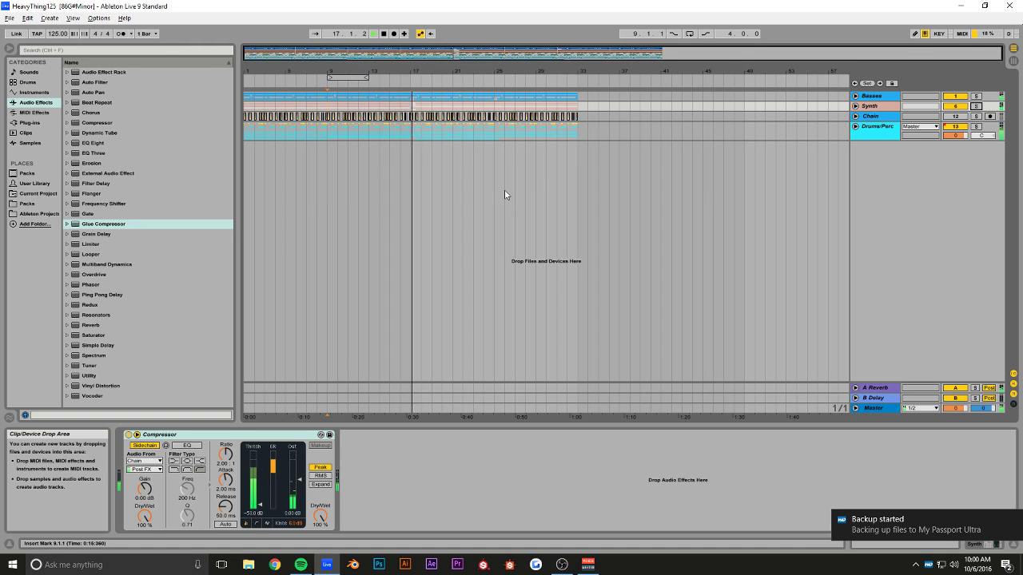
# - Listen to the arrangement with the Drums/Perc group briefly soloed, and restore the full mix
pyautogui.moveTo(415, 70); pyautogui.dragTo(384, 71)
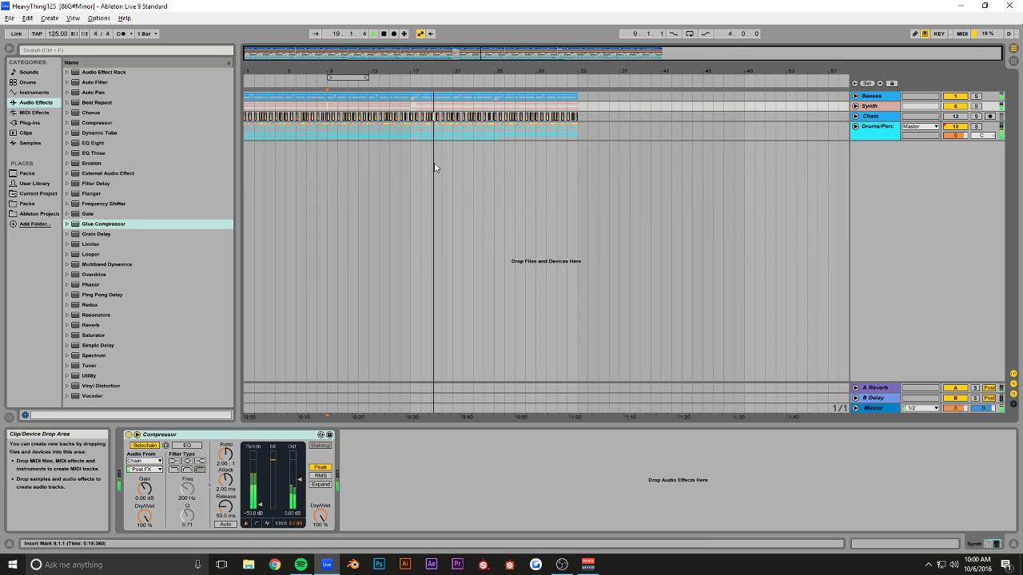
pyautogui.moveTo(1001, 53); pyautogui.dragTo(822, 54)
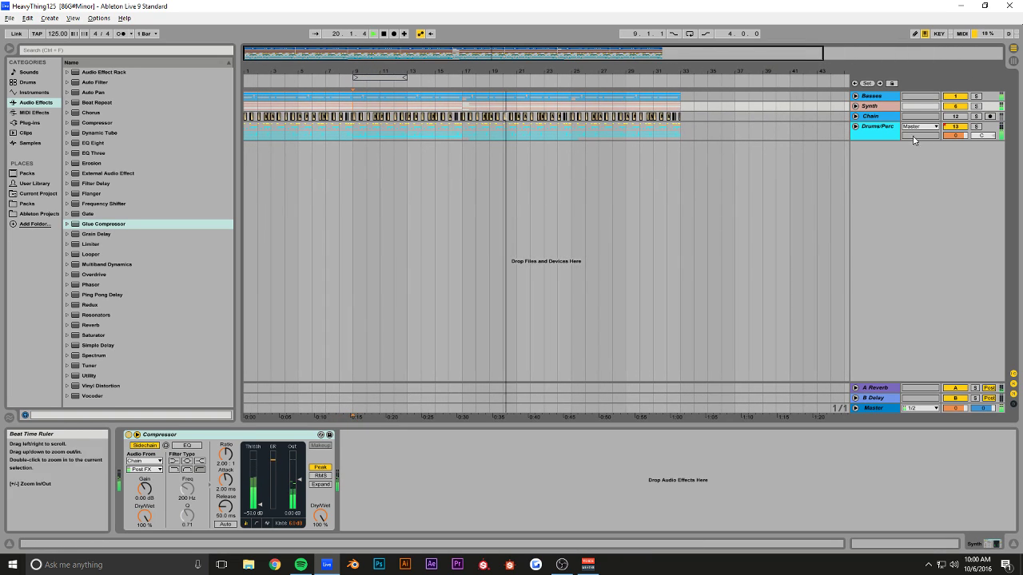
pyautogui.click(975, 127)
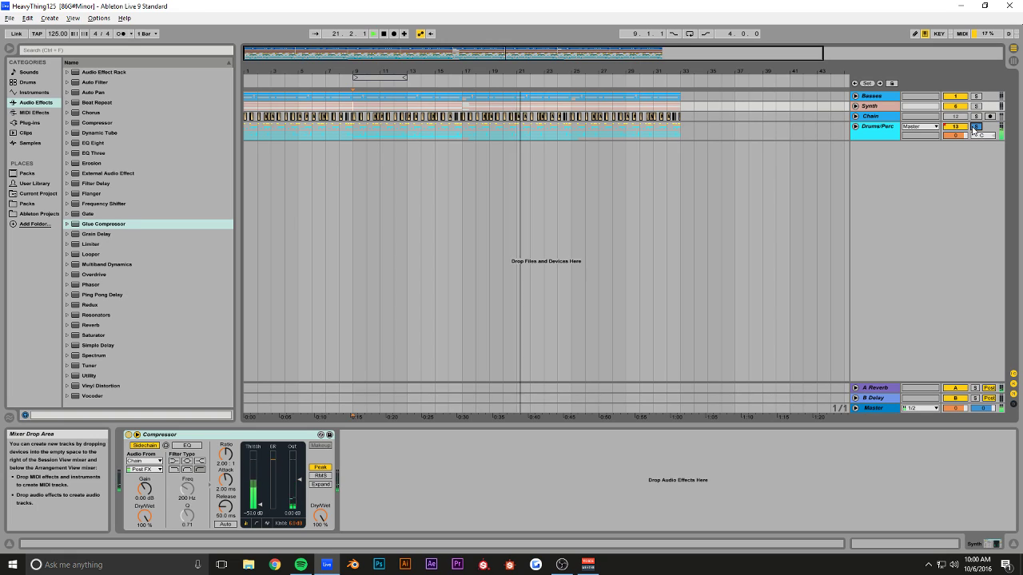
pyautogui.click(975, 127)
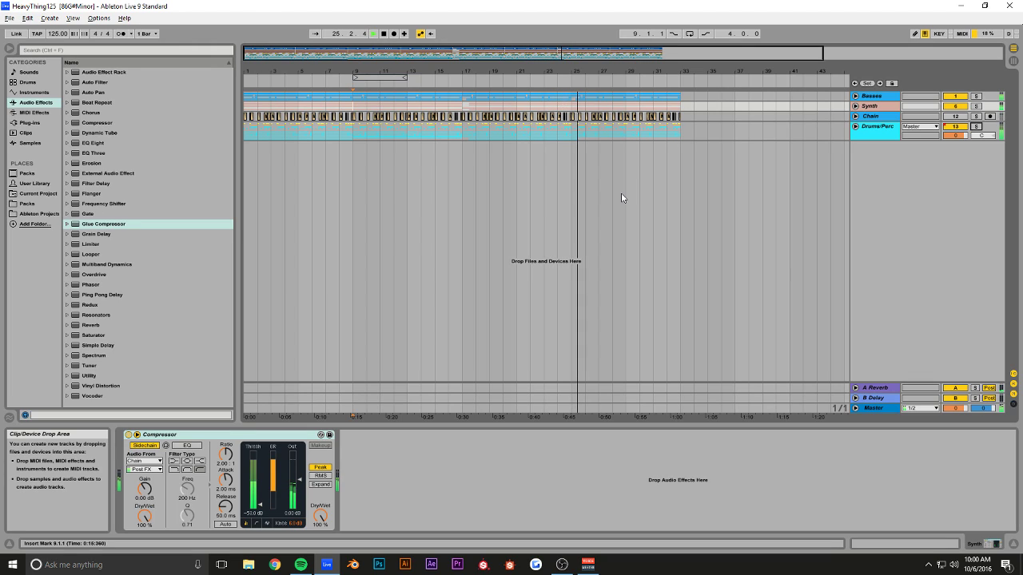
# - Expand the Drums/Perc group, play the section from bar 25, and select the kick clip at its start
pyautogui.moveTo(578, 71); pyautogui.dragTo(529, 98)
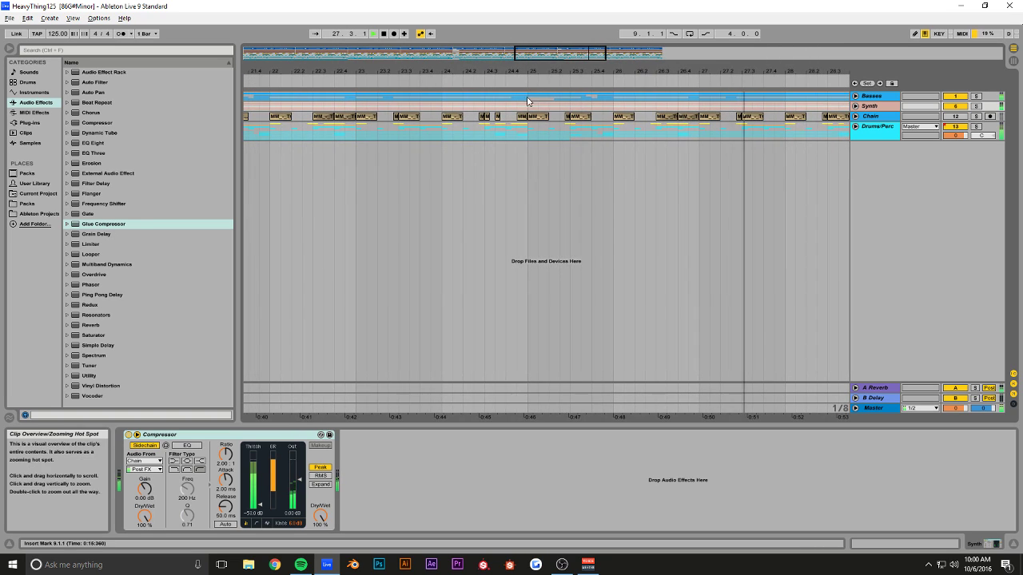
pyautogui.click(530, 128)
pyautogui.press('space')
pyautogui.click(855, 127)
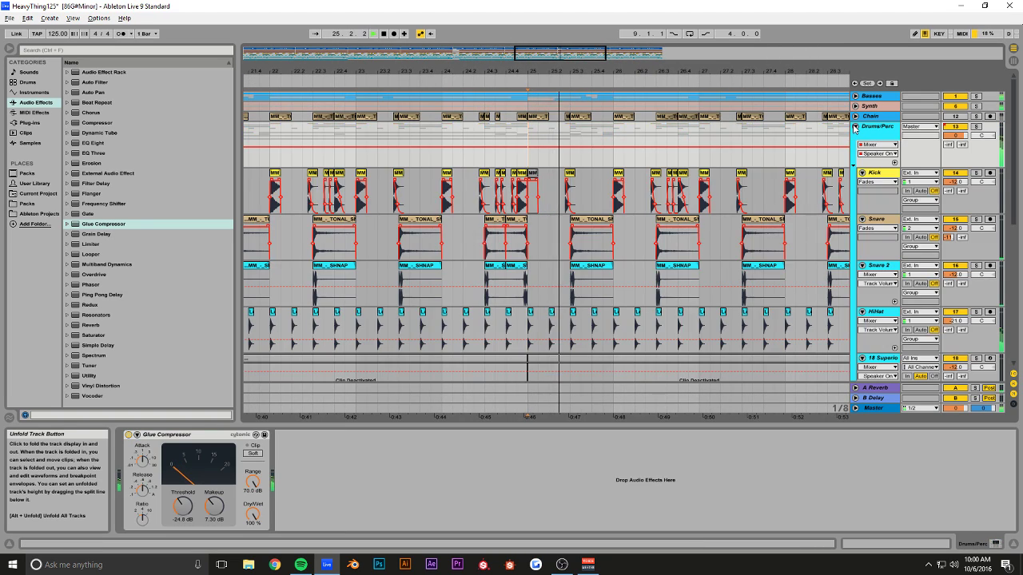
pyautogui.press('space')
pyautogui.press('space')
pyautogui.click(534, 173)
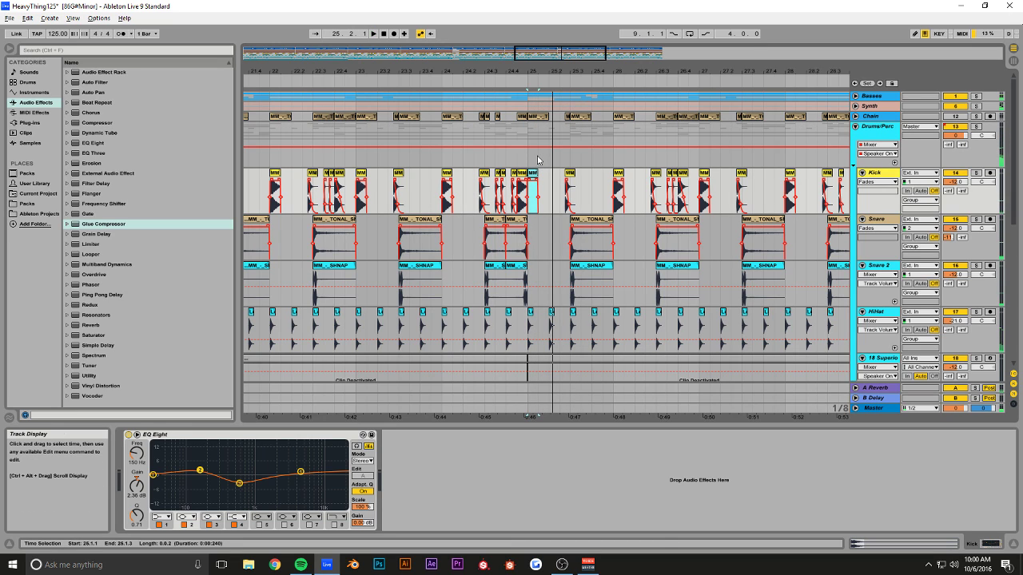
# - Shorten the kick clip at bar 25, duplicate it twice in a row as a quick roll, and play the result
pyautogui.moveTo(602, 55); pyautogui.dragTo(581, 109)
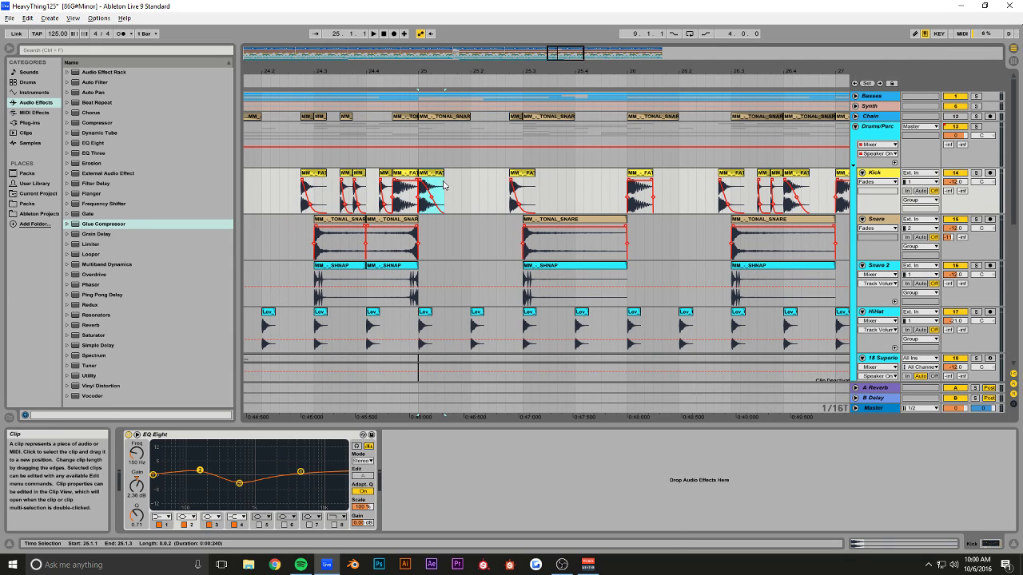
pyautogui.moveTo(438, 174); pyautogui.dragTo(428, 178)
pyautogui.hotkey('ctrl', 'd')
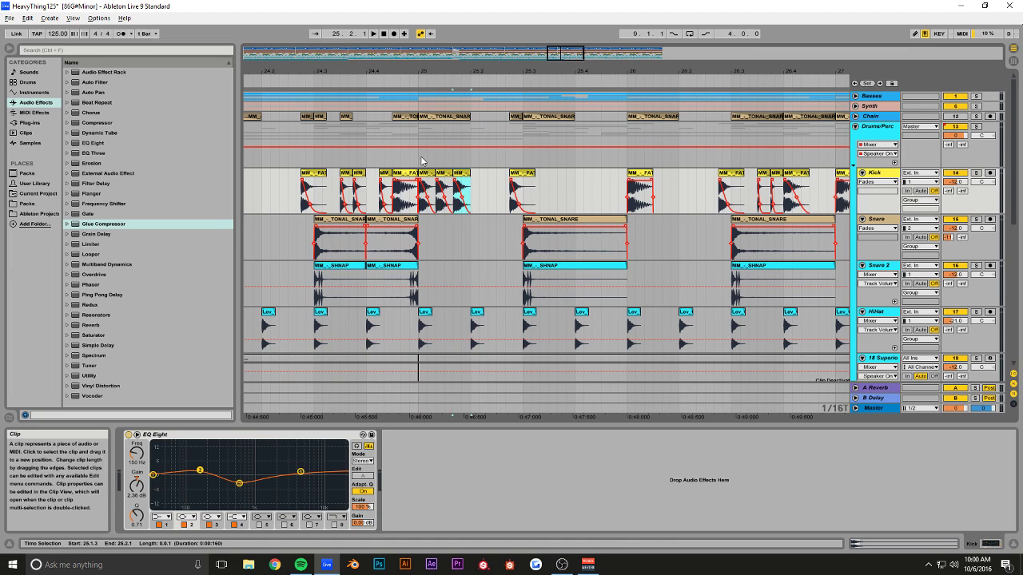
pyautogui.click(423, 164)
pyautogui.press('space')
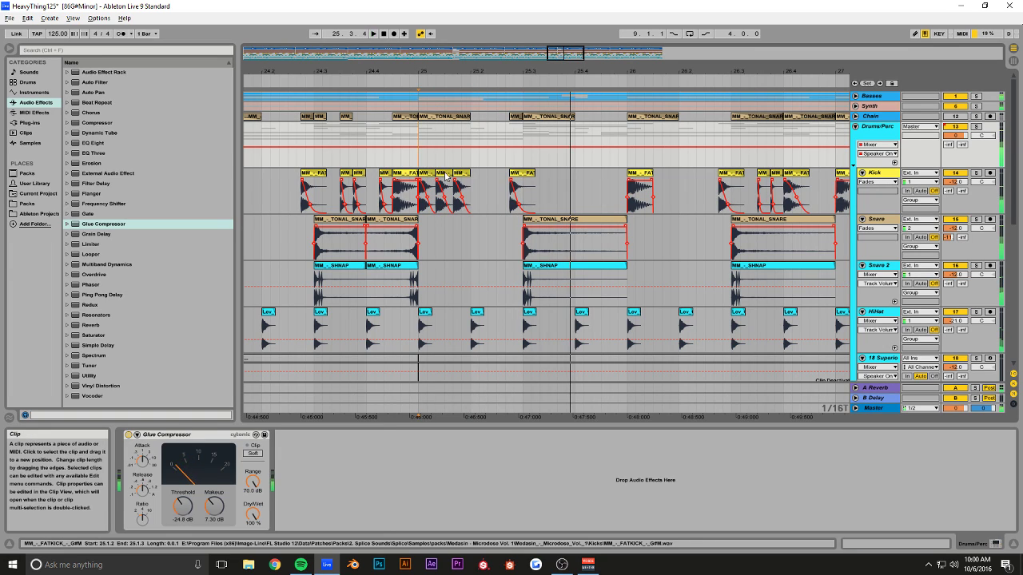
# - Try steeper fade-out curves on the duplicated kick clips and replay the roll from bar 25
pyautogui.press('space')
pyautogui.click(443, 174)
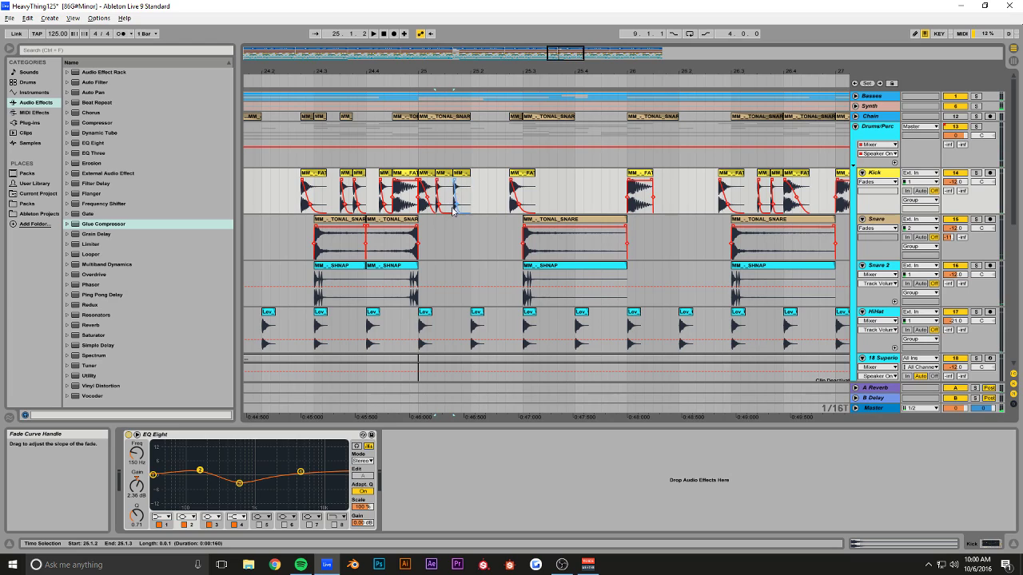
pyautogui.press('space')
pyautogui.press('space')
pyautogui.click(421, 163)
pyautogui.press('space')
pyautogui.press('space')
# - Delete the two duplicated kick clips after the first kick at bar 25 and replay the section
pyautogui.click(447, 177)
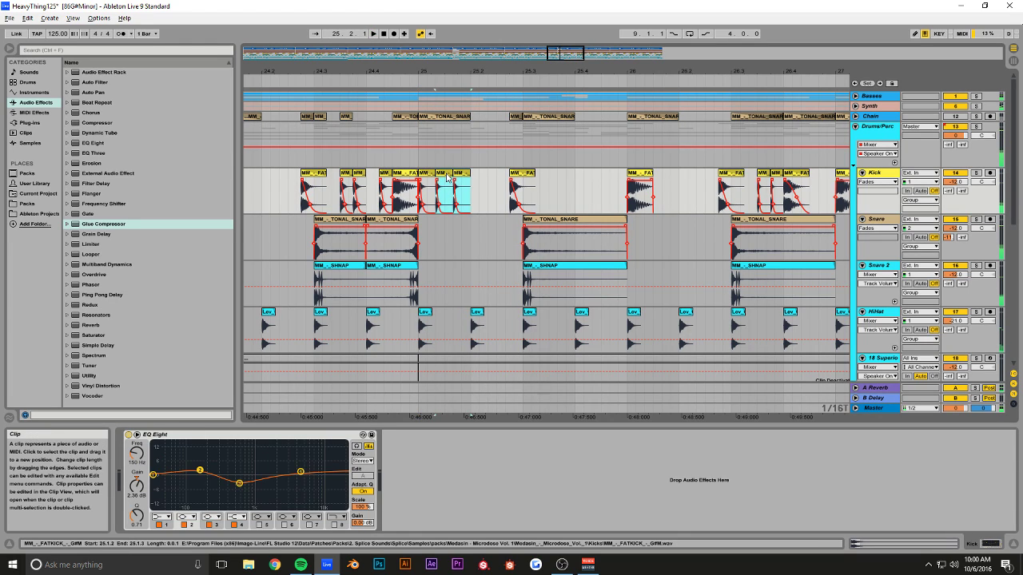
pyautogui.press('Delete')
pyautogui.press('space')
pyautogui.press('space')
pyautogui.click(421, 163)
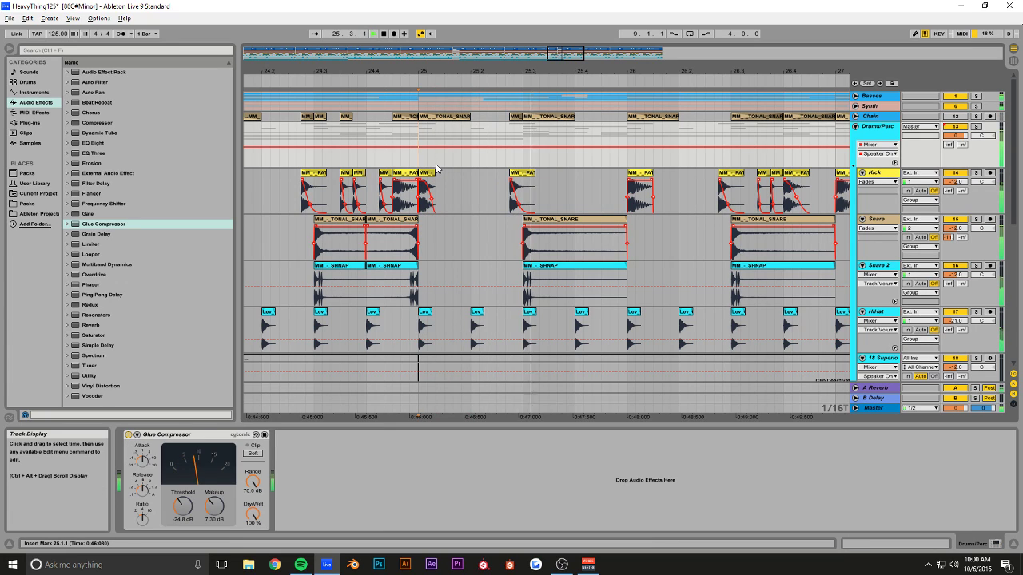
pyautogui.press('space')
# - Lengthen the kick clip at bar 25 to just before beat 25.2 and audition it with a steeper fade-out curve
pyautogui.moveTo(435, 173); pyautogui.dragTo(461, 174)
pyautogui.click(421, 160)
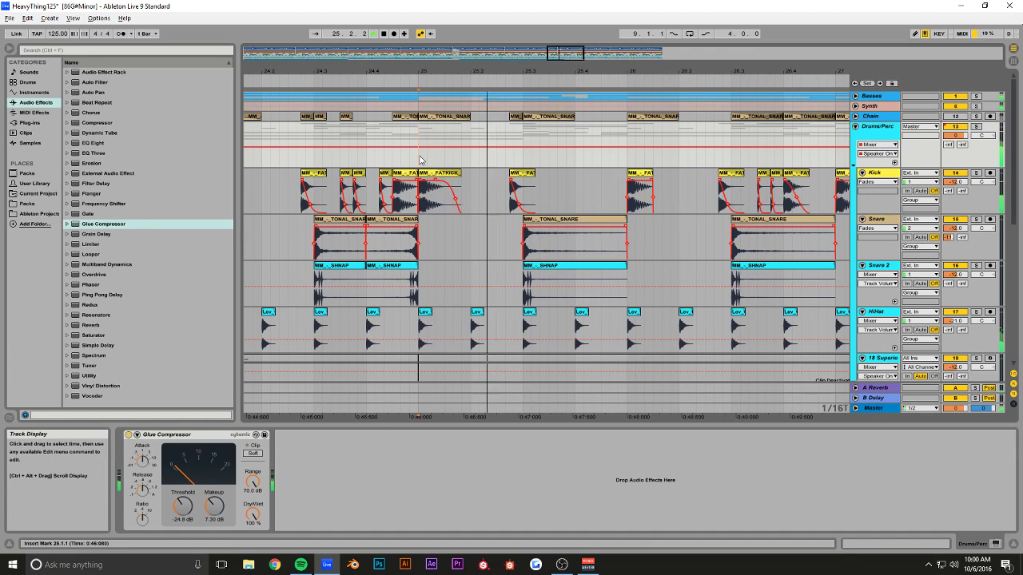
pyautogui.click(452, 203)
pyautogui.press('space')
pyautogui.press('space')
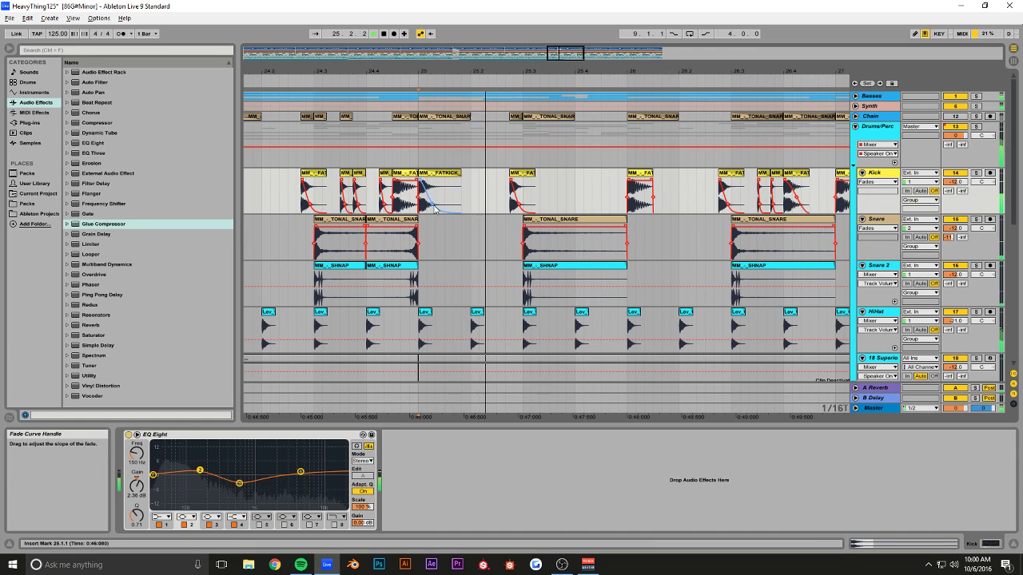
# - Audition from beat 24.3, reshape the long kick's fade-out into an outward-bulging curve, and save the set
pyautogui.click(317, 152)
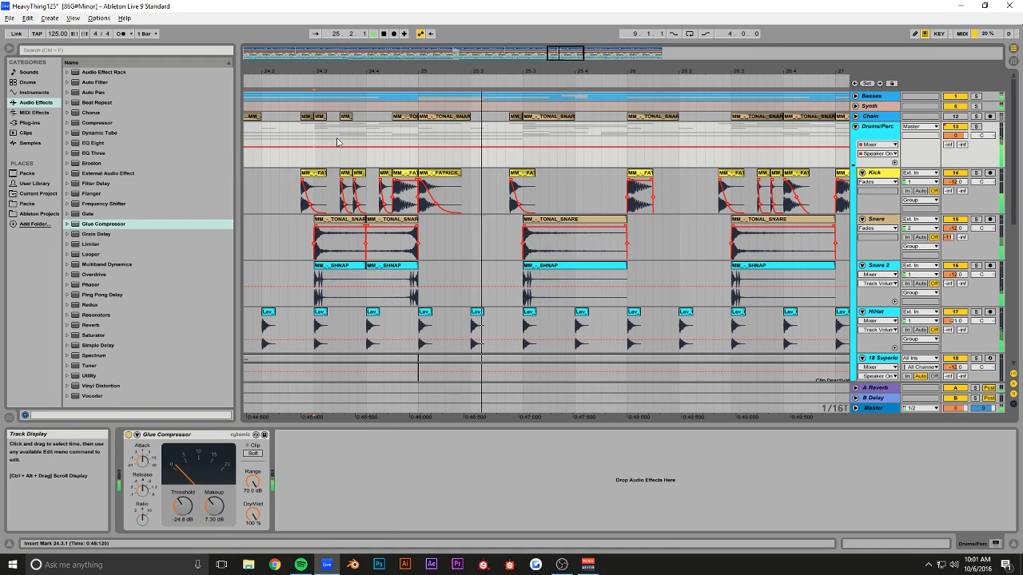
pyautogui.click(467, 179)
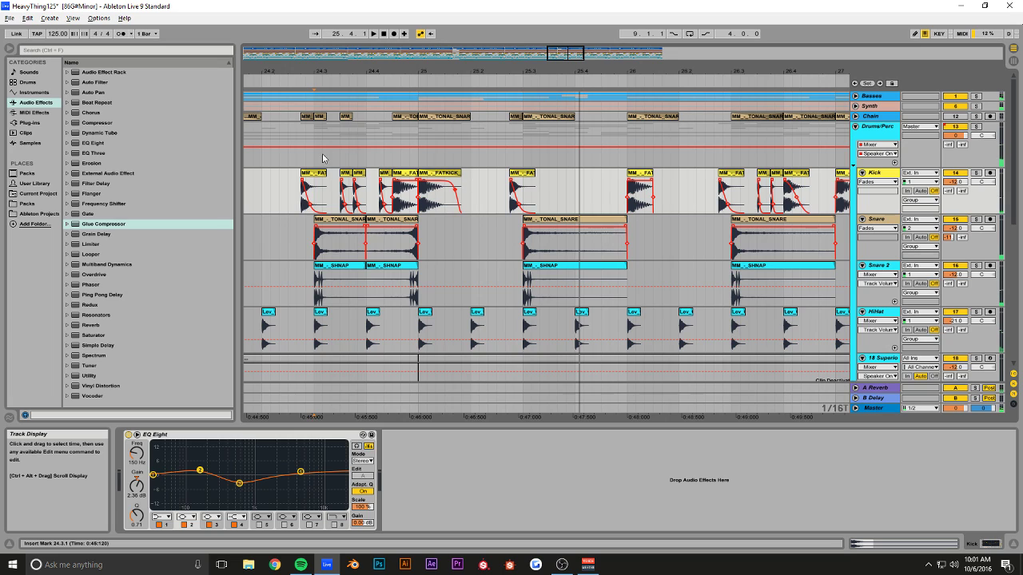
pyautogui.click(307, 160)
pyautogui.hotkey('ctrl', 's')
# - Expand the Basses group, extend the Sub clip's start back to bar 25 to close the gap, and save the set
pyautogui.moveTo(569, 53); pyautogui.dragTo(568, 24)
pyautogui.click(854, 96)
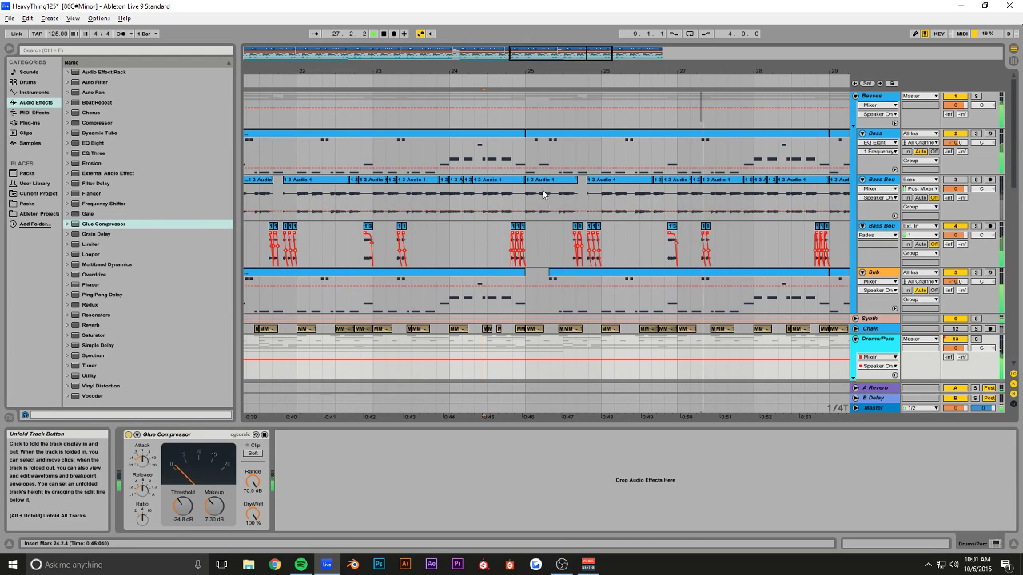
pyautogui.click(546, 274)
pyautogui.click(527, 245)
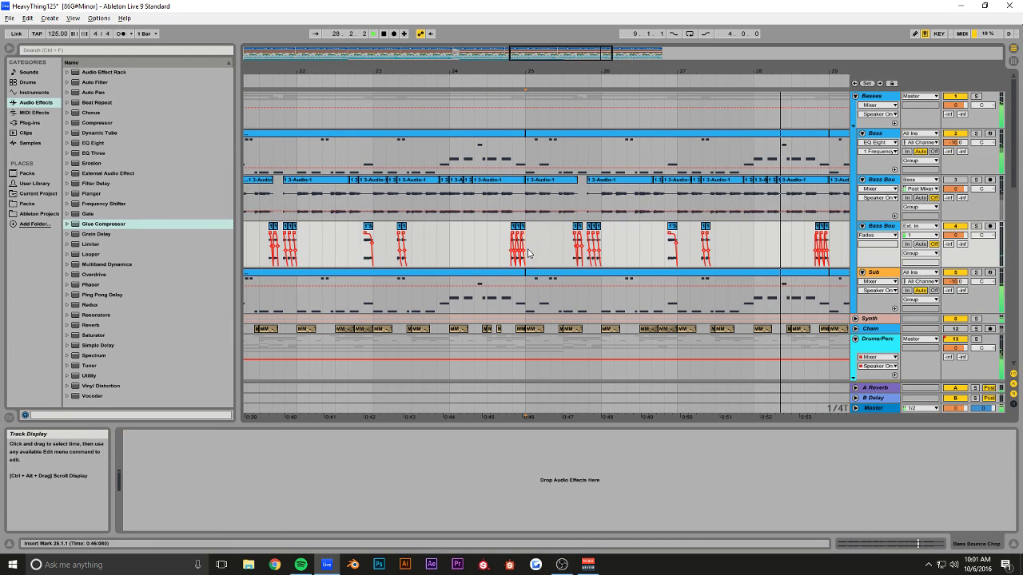
pyautogui.click(455, 245)
pyautogui.hotkey('ctrl', 's')
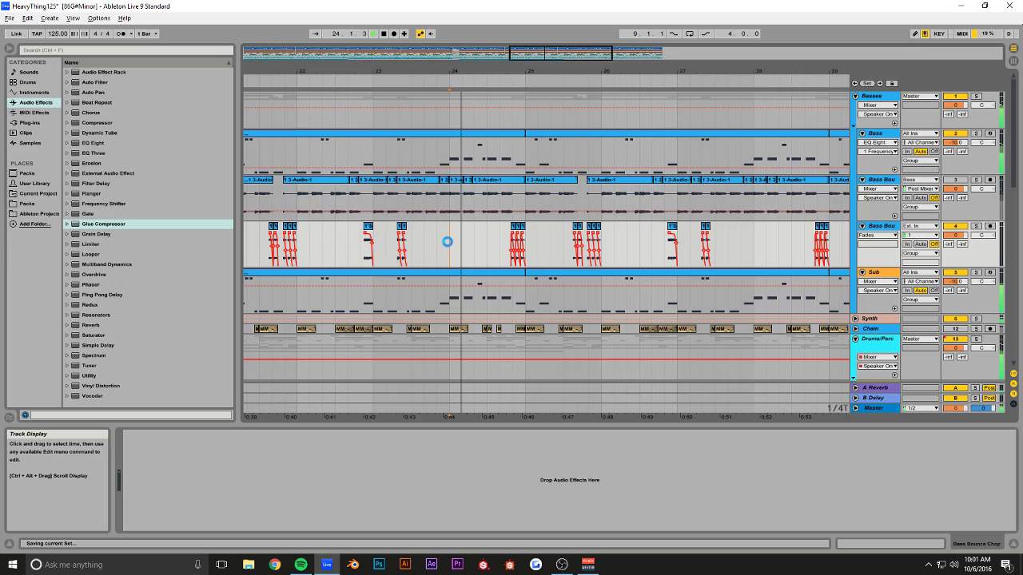
# - Play the rest of the arrangement through bar 32, collapse the Drums/Perc and Basses groups, and save the set
pyautogui.scroll(-10, 448, 246)
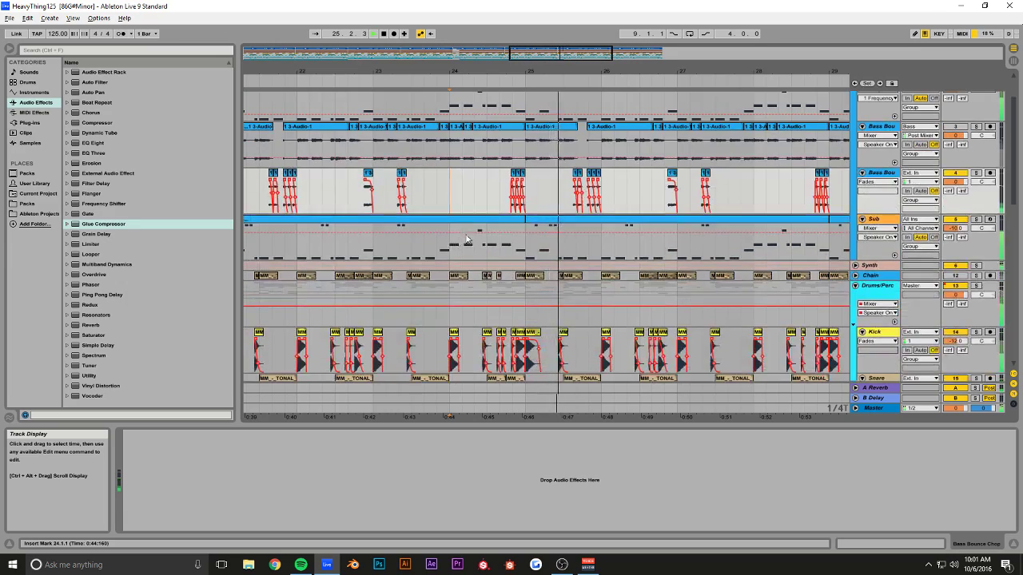
pyautogui.moveTo(530, 51); pyautogui.dragTo(555, 35)
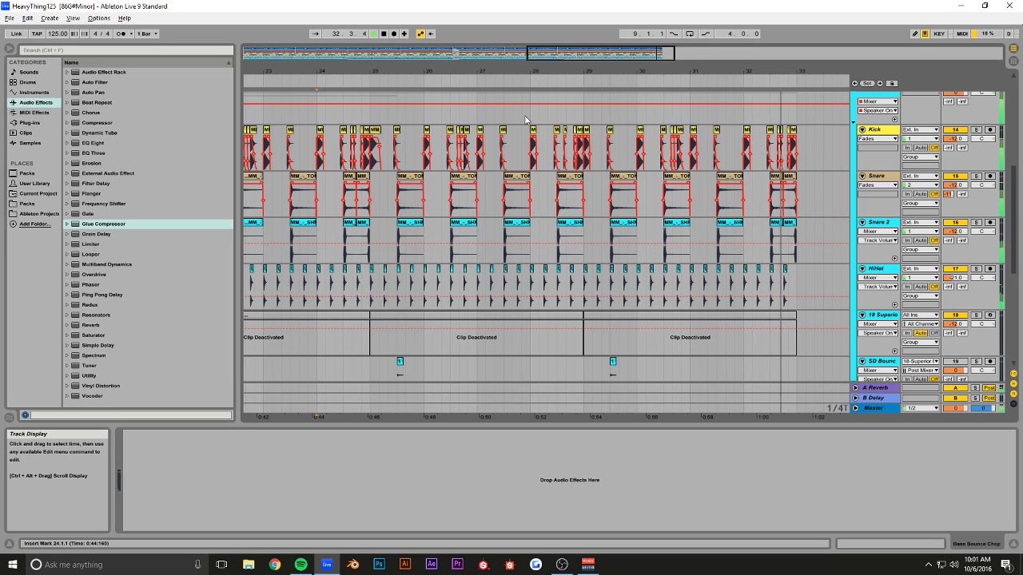
pyautogui.doubleClick(529, 53)
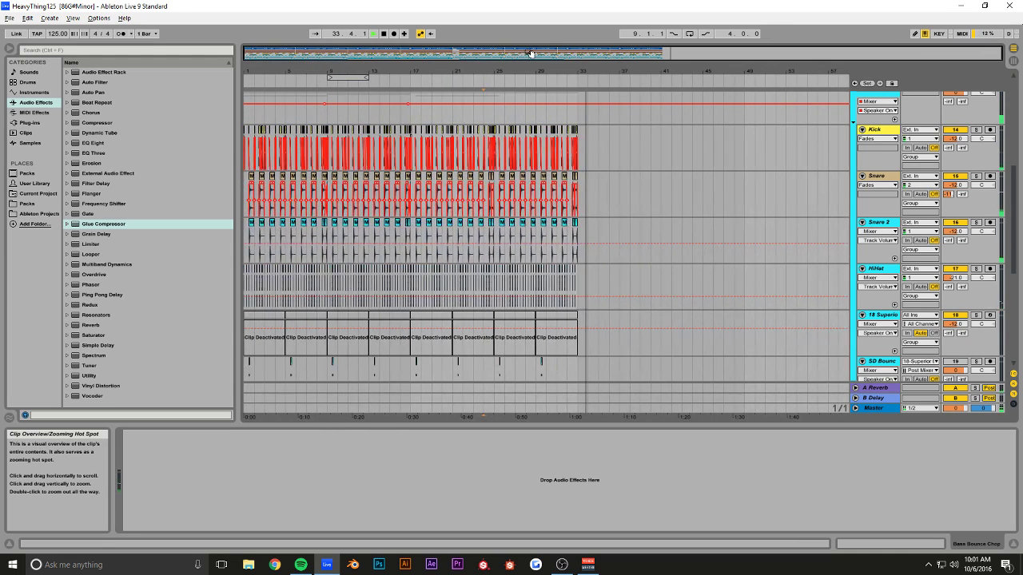
pyautogui.scroll(2, 845, 128)
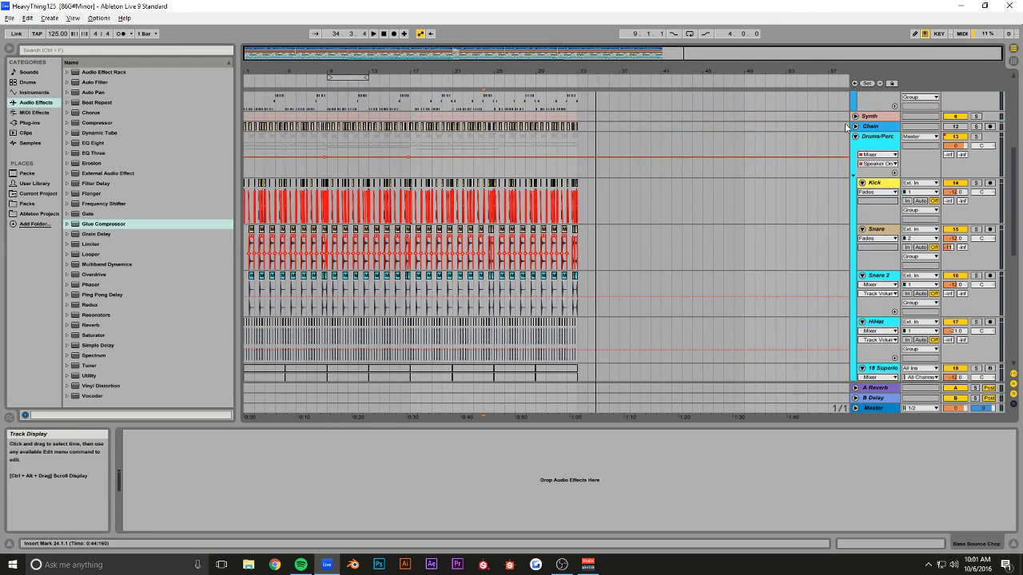
pyautogui.click(855, 137)
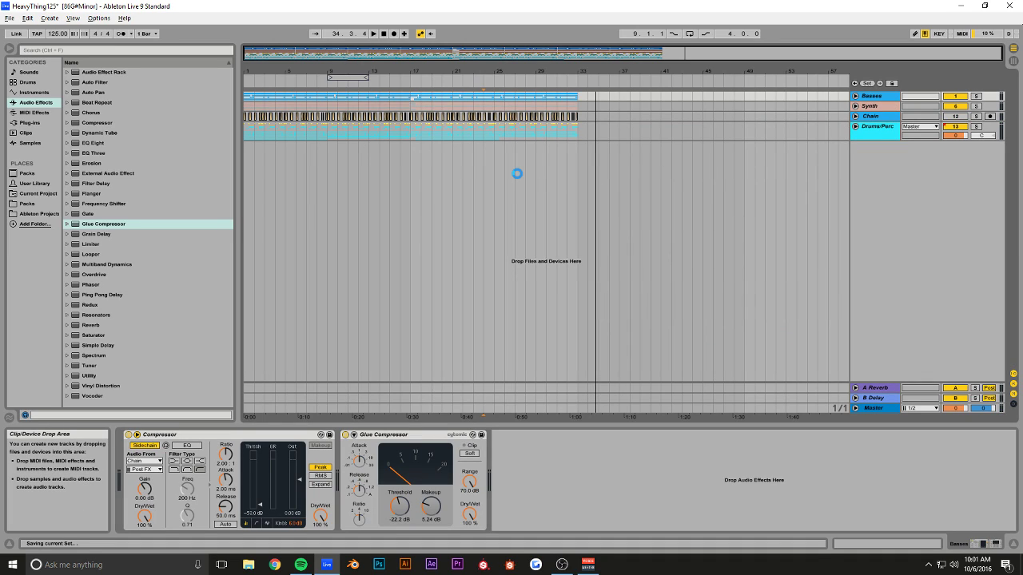